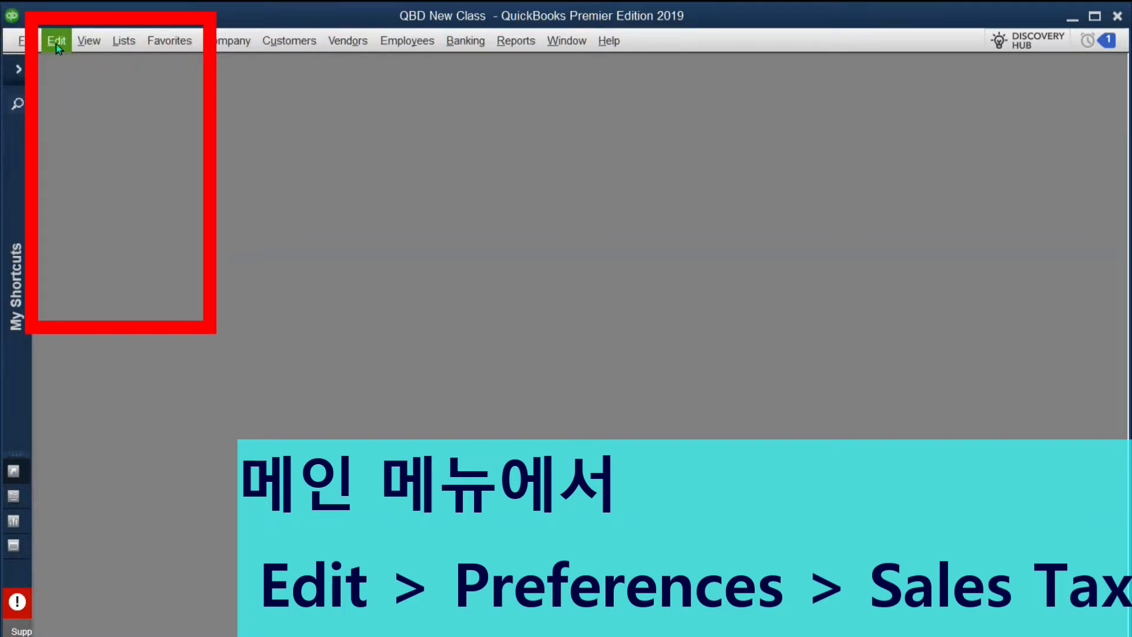
Open the company-level Sales Tax preferences and turn on charging sales tax
click(56, 44)
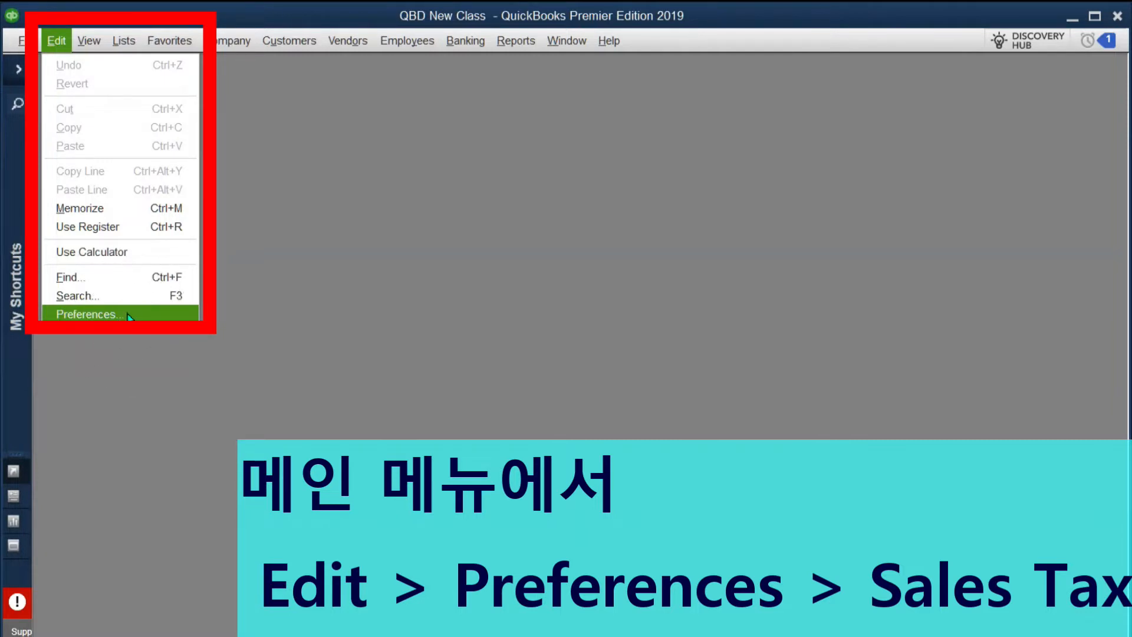
click(150, 317)
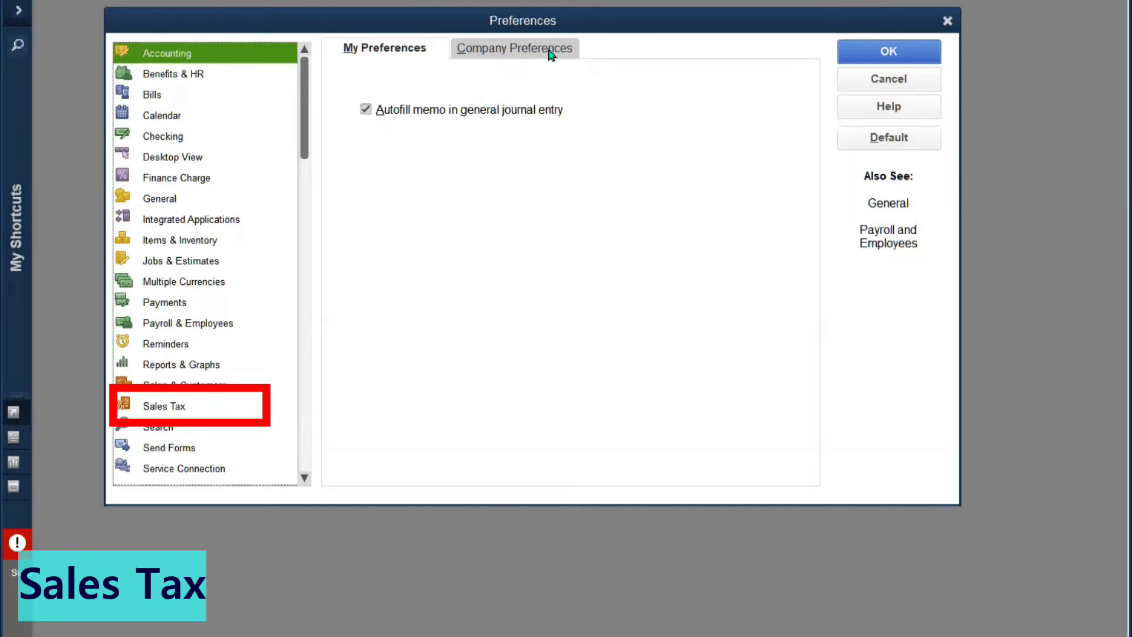
click(178, 57)
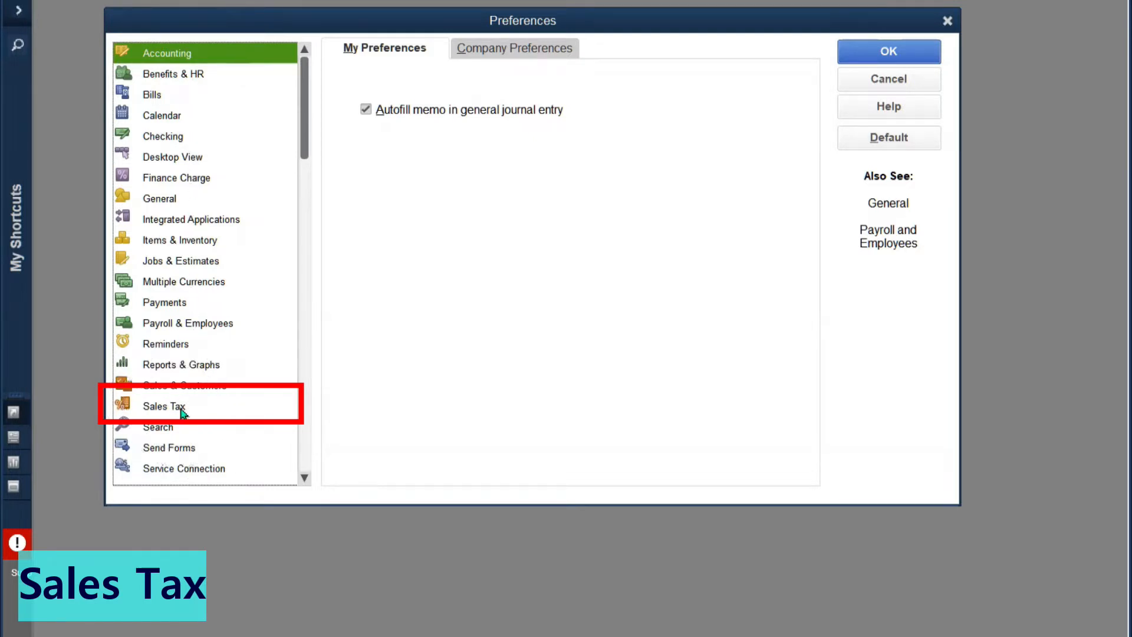
click(181, 412)
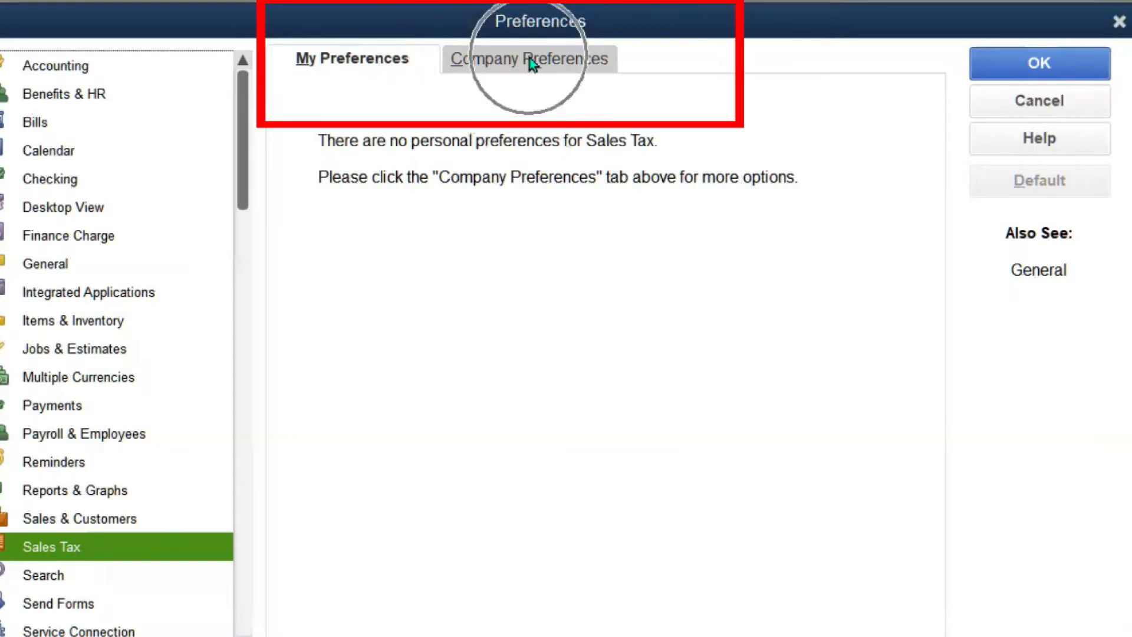
click(592, 70)
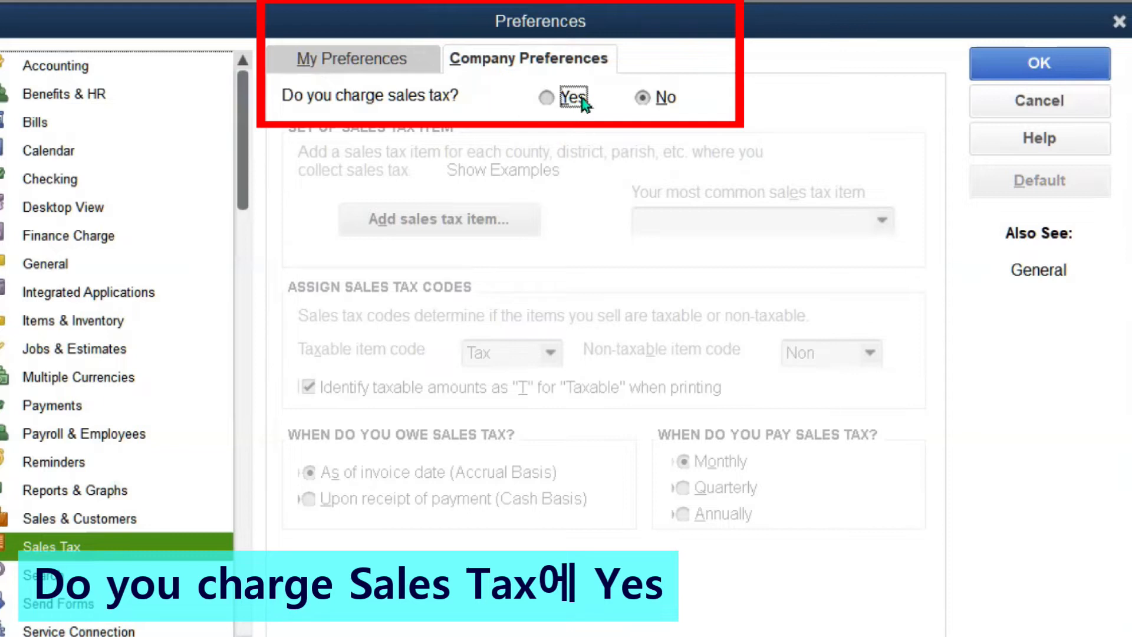
click(547, 98)
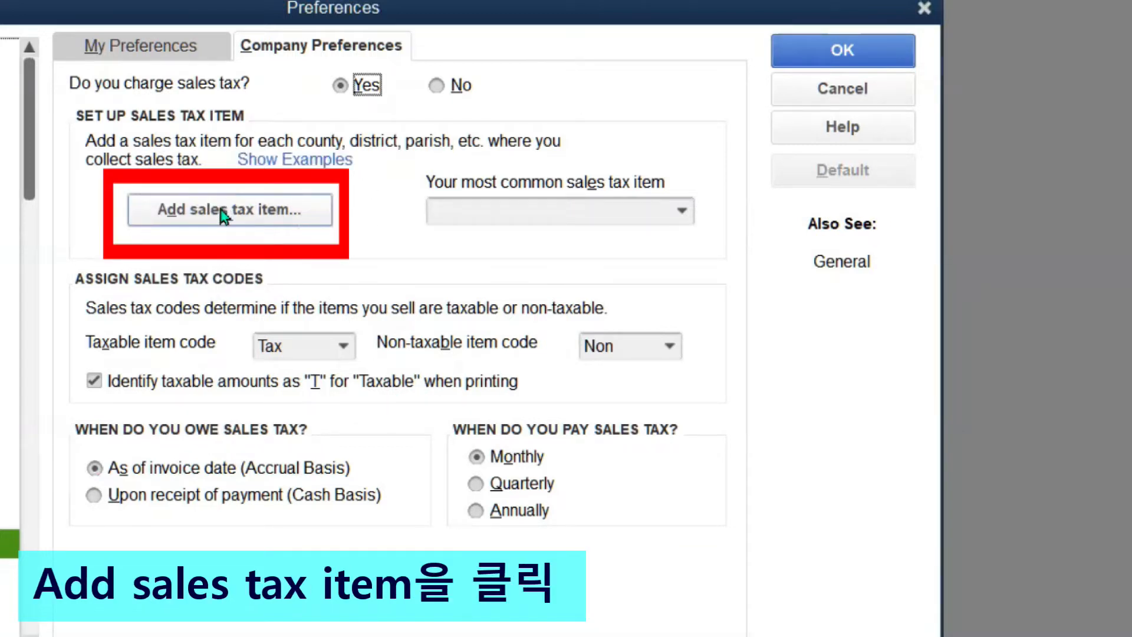
Add a new sales tax item named CA Sales Tax with a tax rate of 9.5%
click(223, 216)
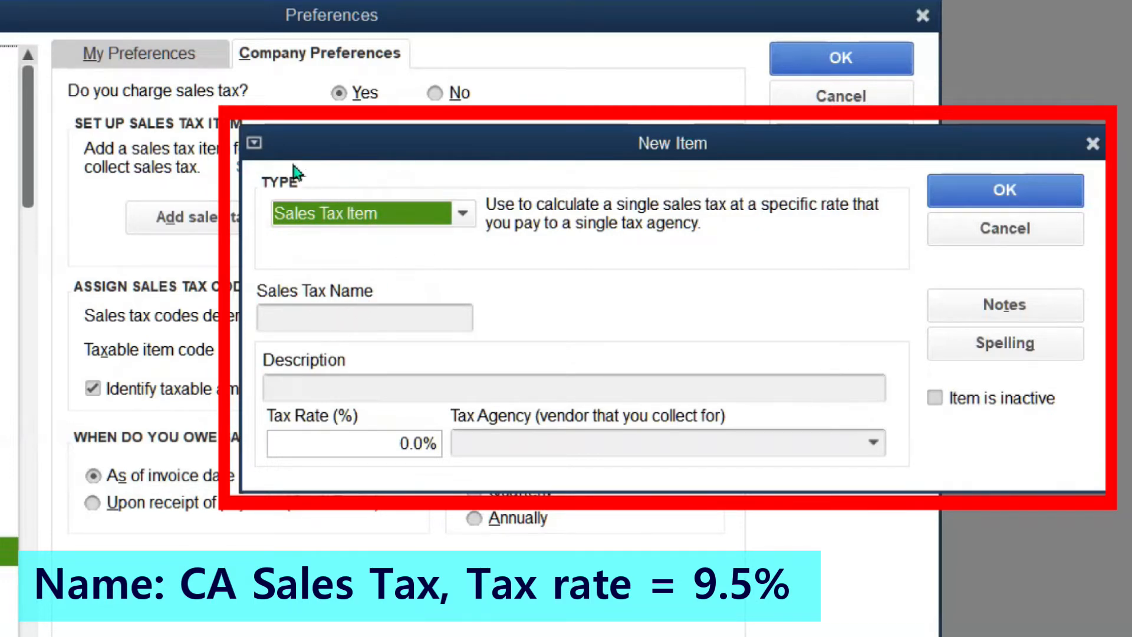
click(357, 320)
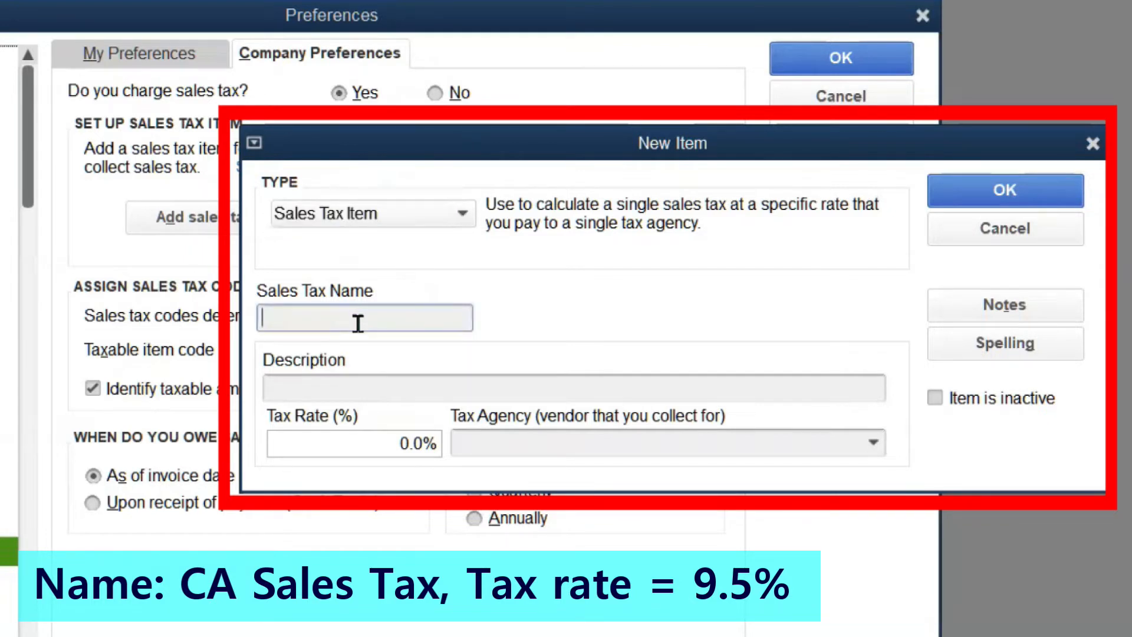
text(CA Sales )
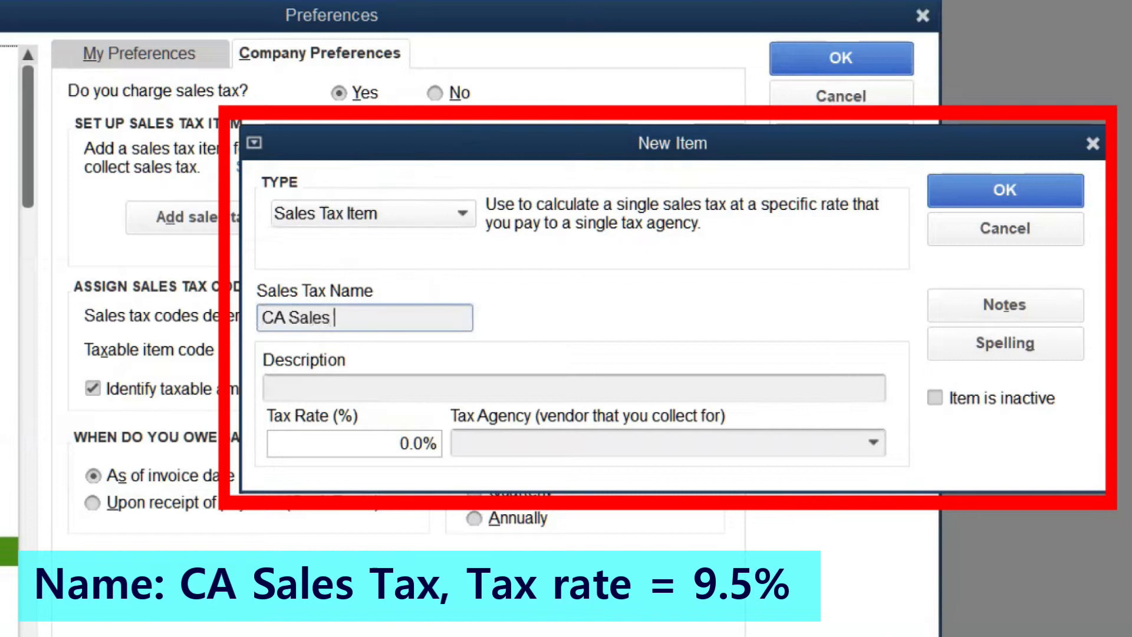
text(Tax)
drag(362, 442, 518, 439)
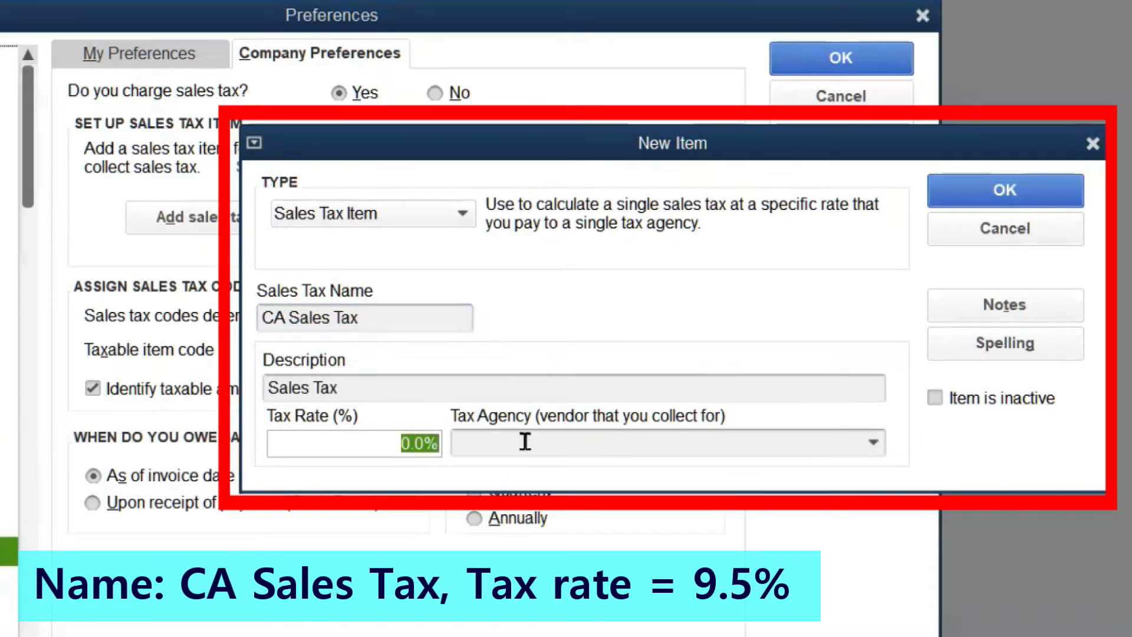
text(9.5)
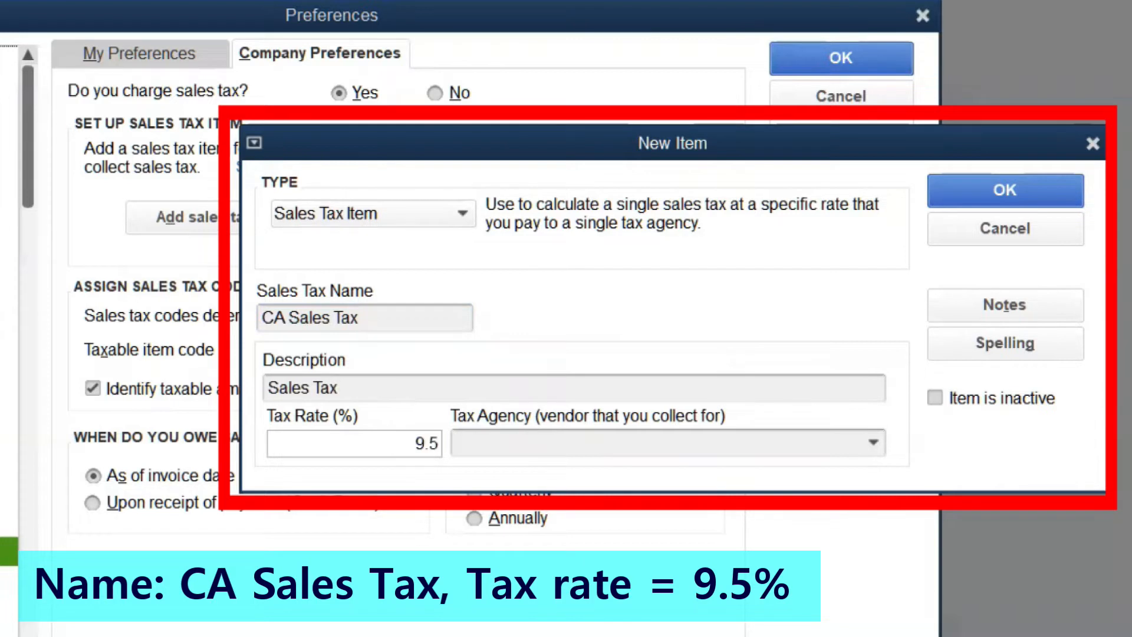
Create the vendor CDTFA as the tax agency for CA Sales Tax and save the item
click(519, 440)
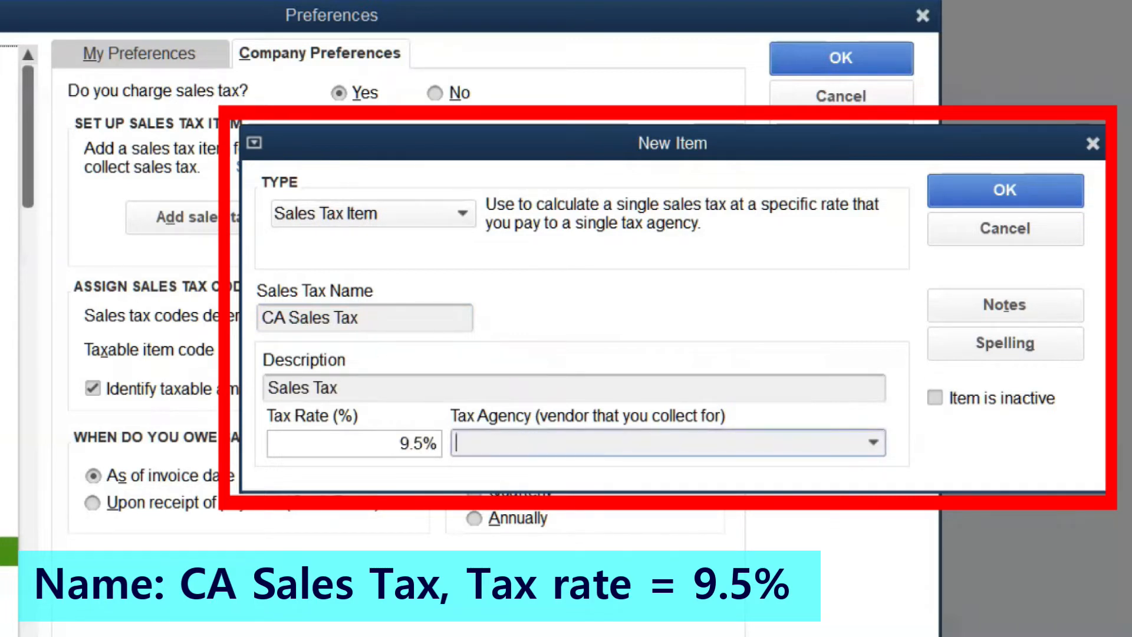
click(871, 442)
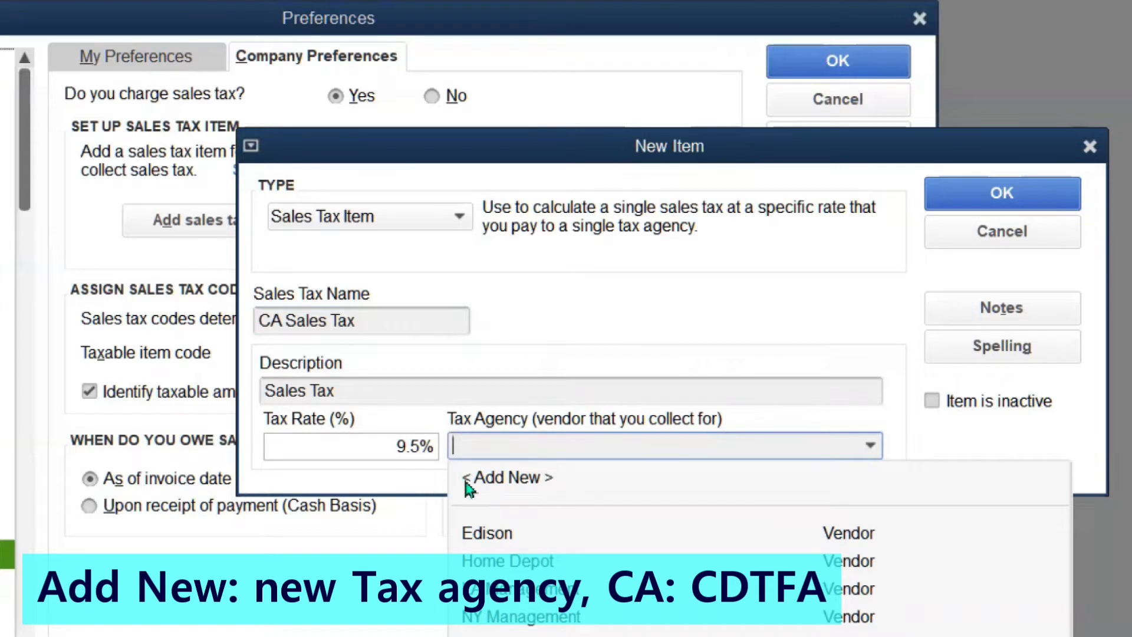
click(516, 478)
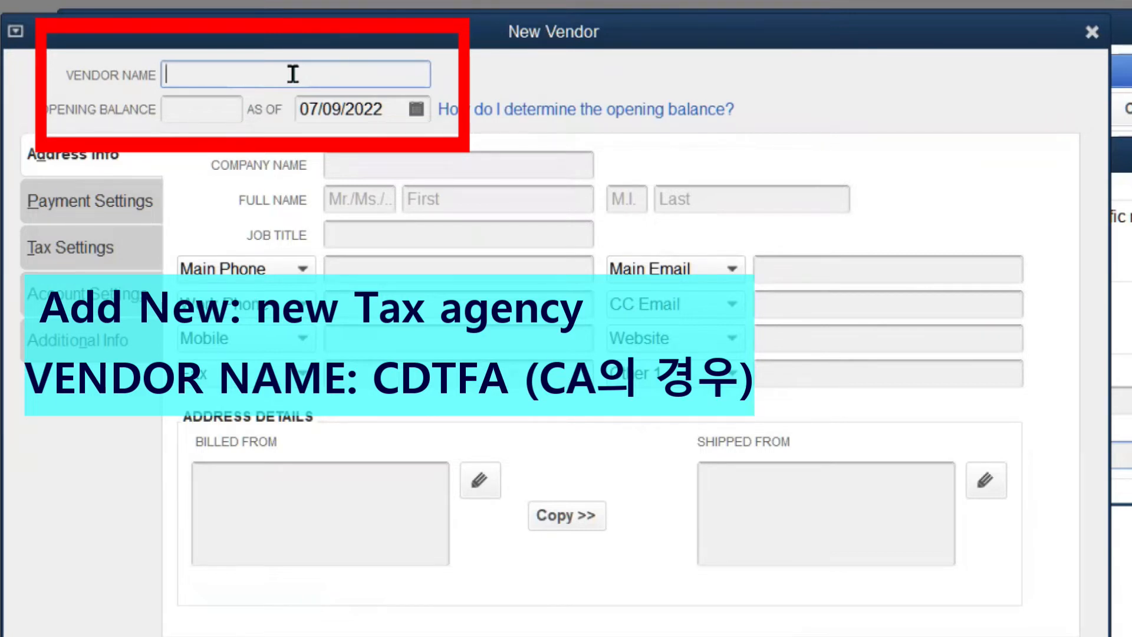
text(CDTFA)
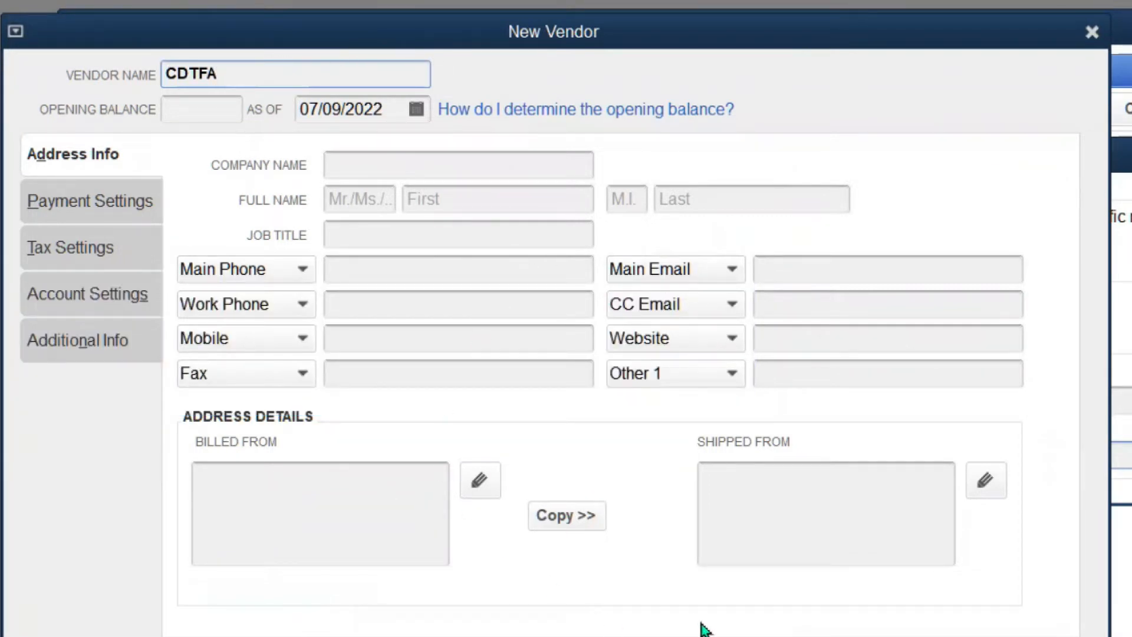
click(767, 636)
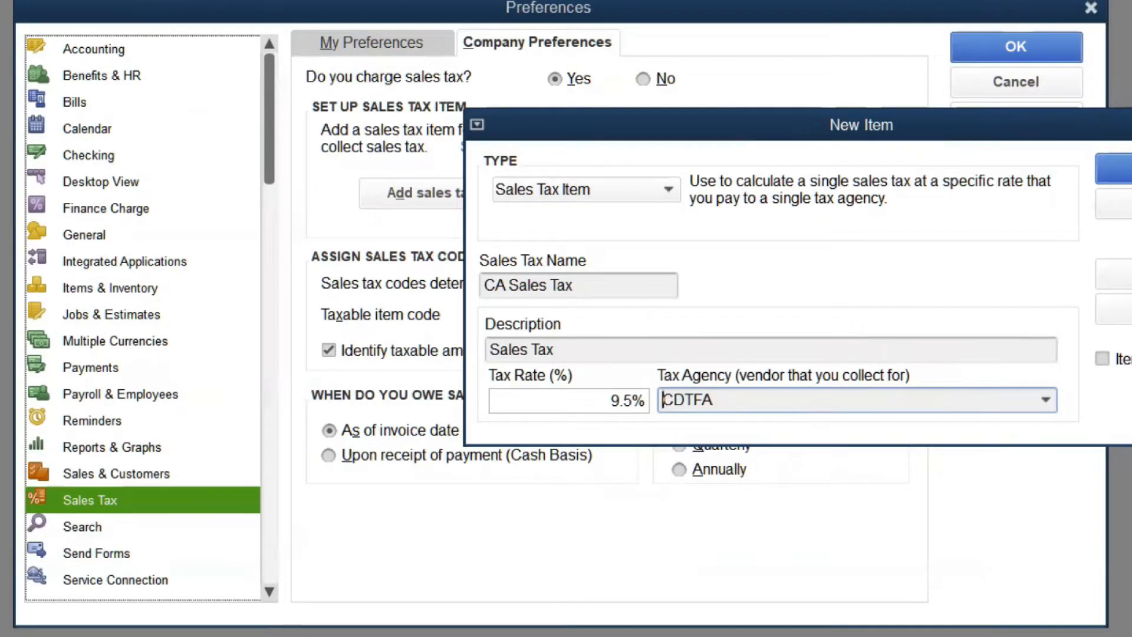
click(1114, 169)
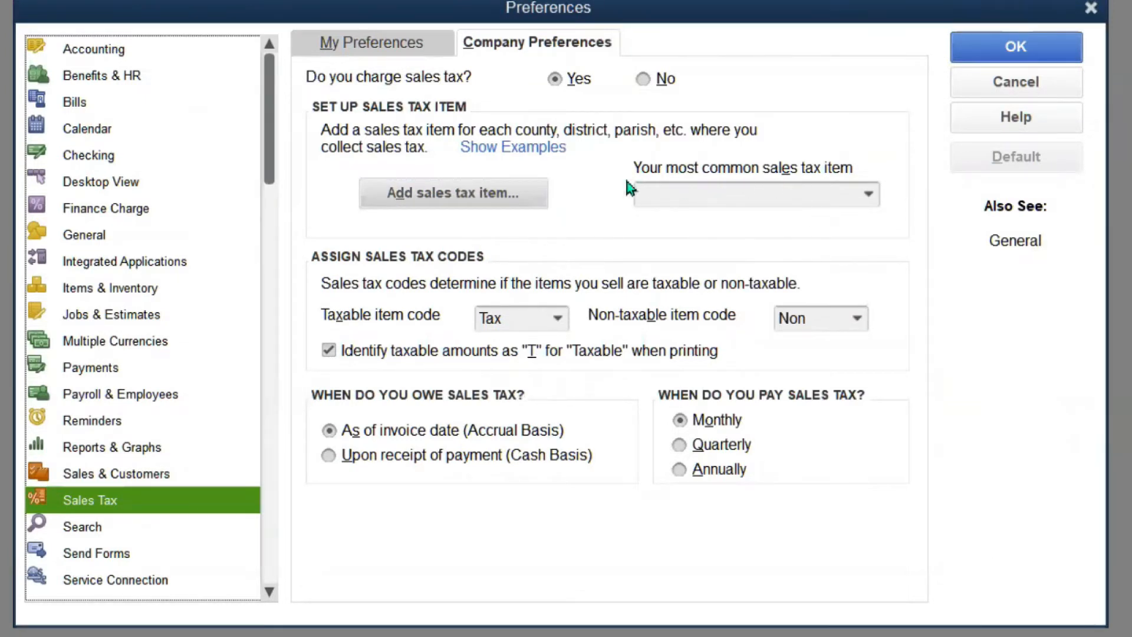
Set CA Sales Tax as the most common sales tax item, choose quarterly payment, and save the preferences
click(869, 200)
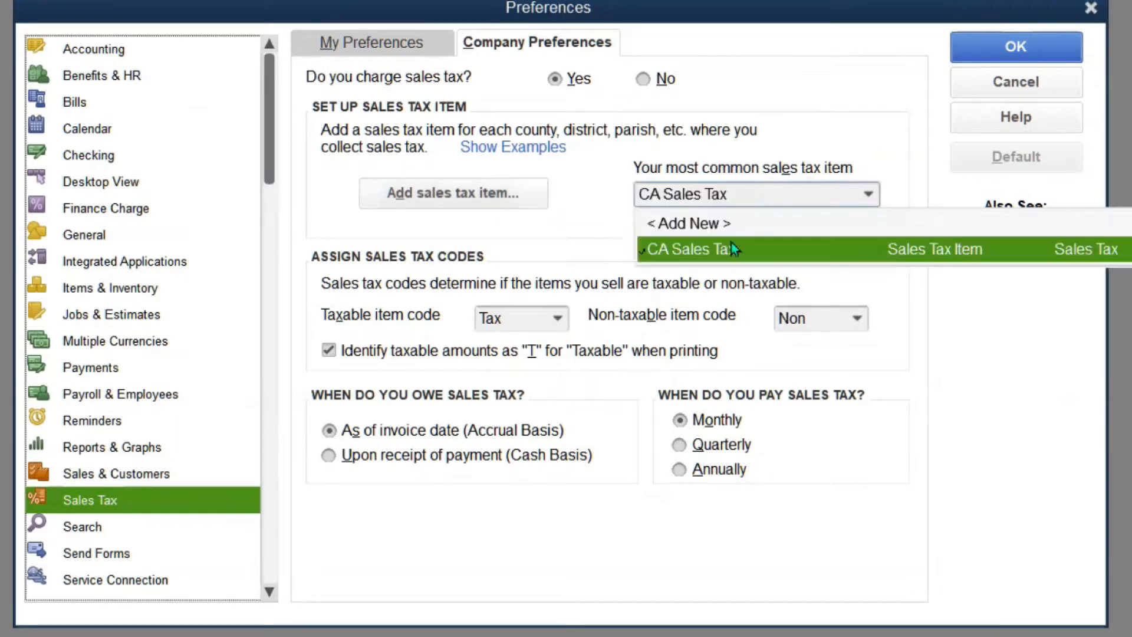
click(790, 242)
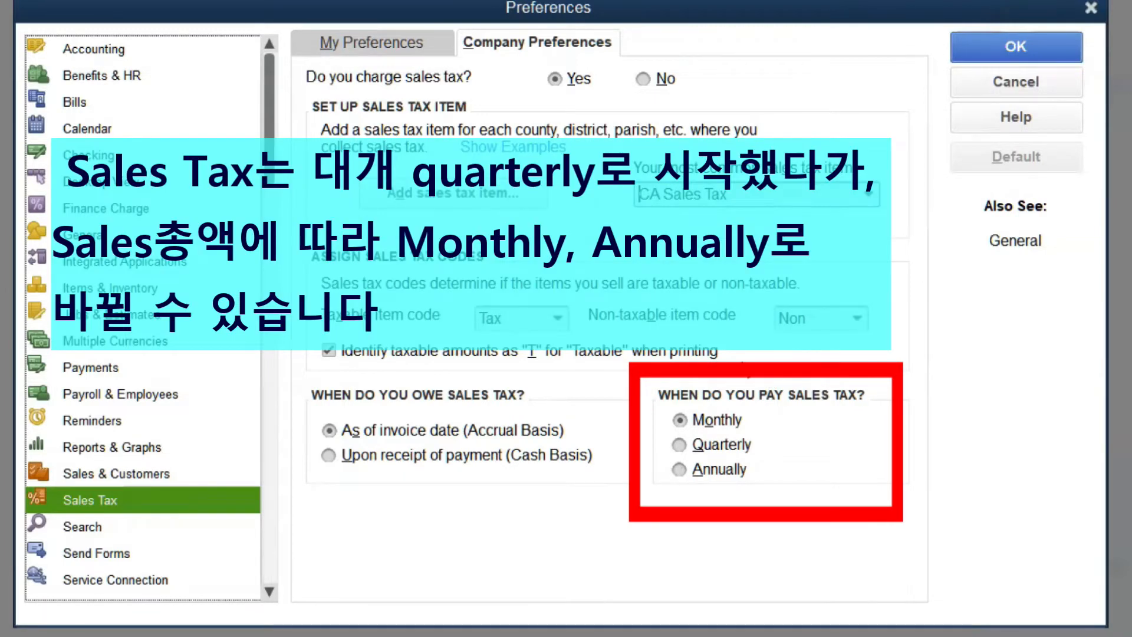
click(719, 444)
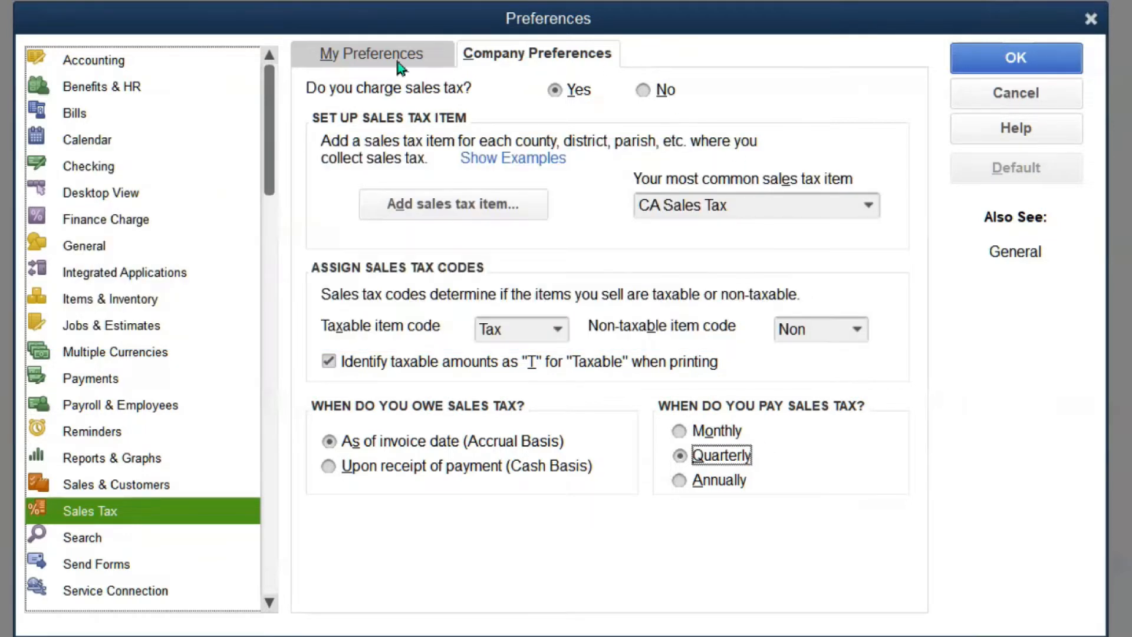
click(1001, 59)
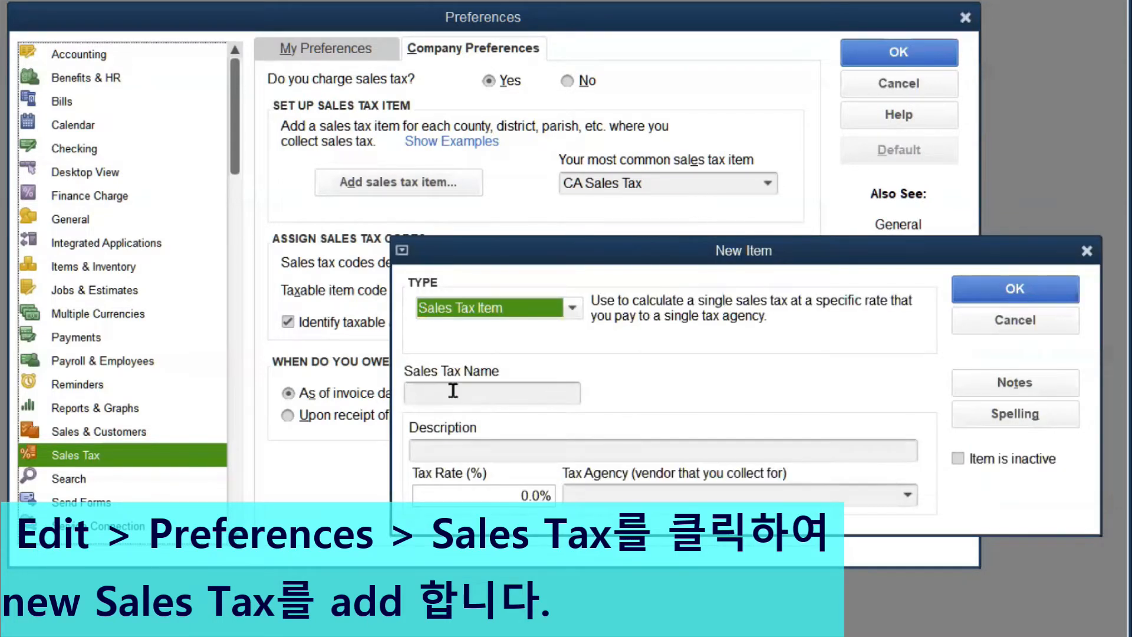
Name the new sales tax item NY Sales Tax and set its tax rate to 8%
click(452, 390)
text(N)
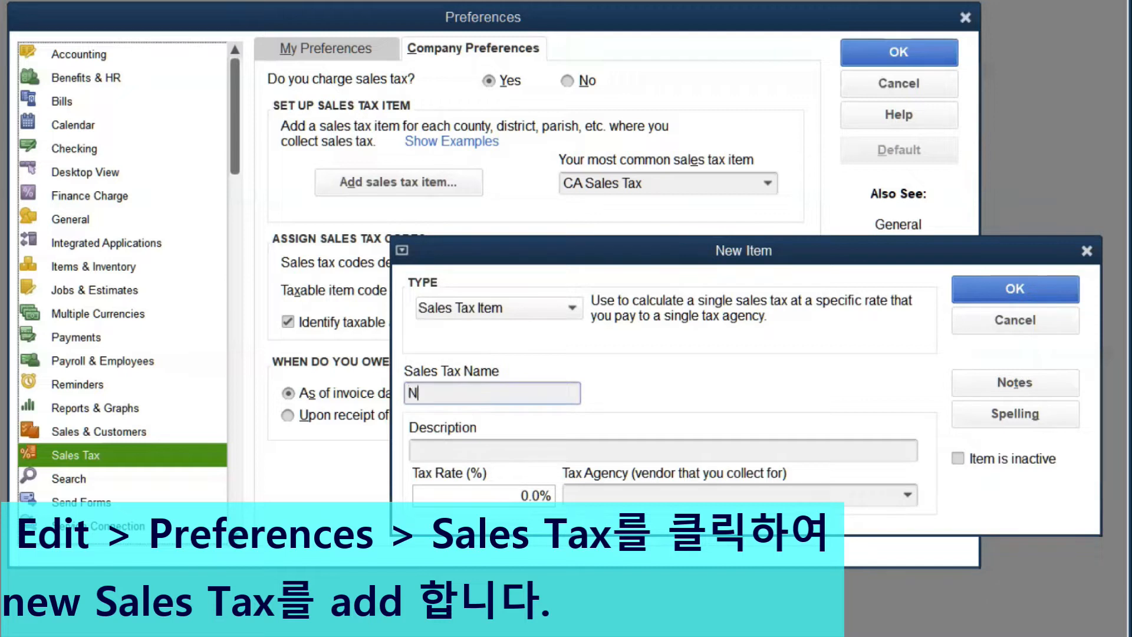
text(Y Sales Tax)
click(542, 495)
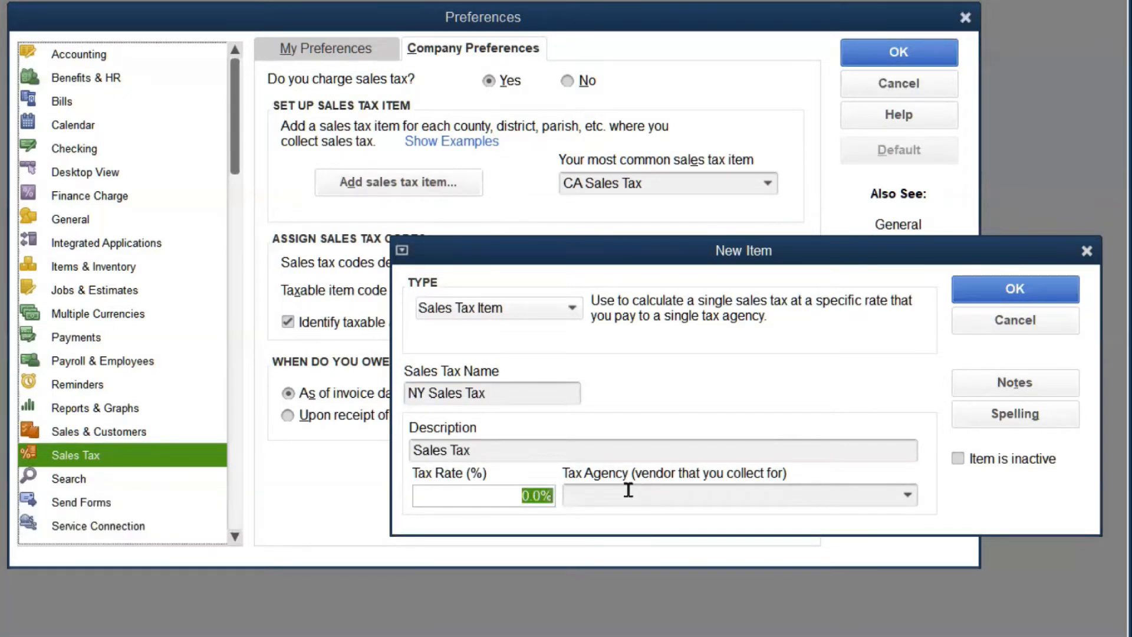
text(8)
Create the vendor Department of Taxation and Finance as the NY Sales Tax agency, then save the item and preferences
click(720, 494)
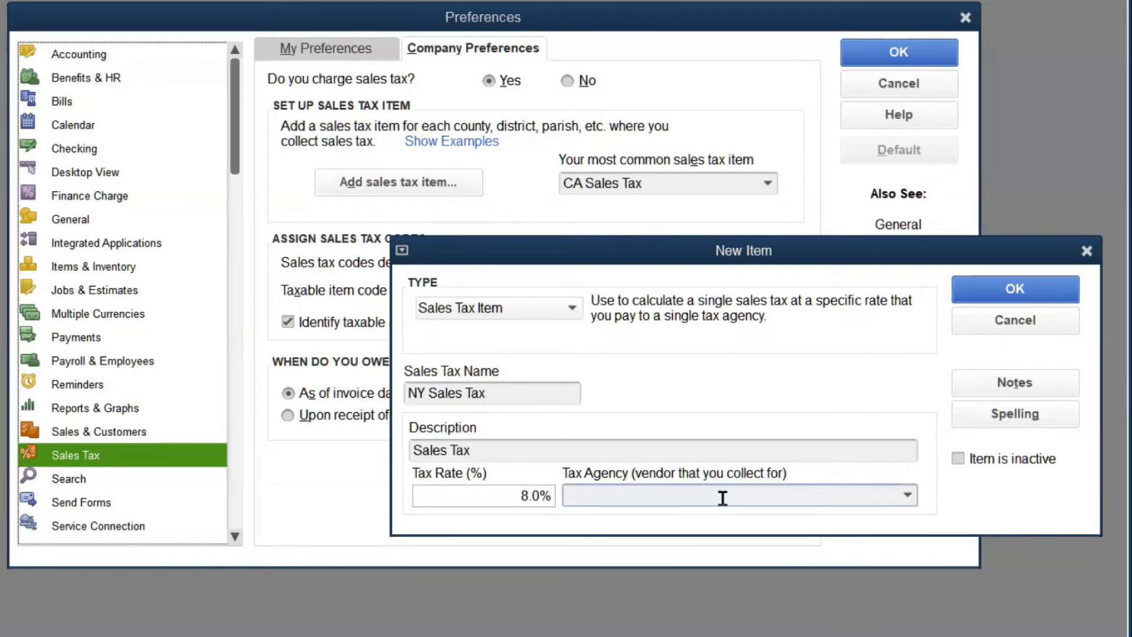
click(908, 496)
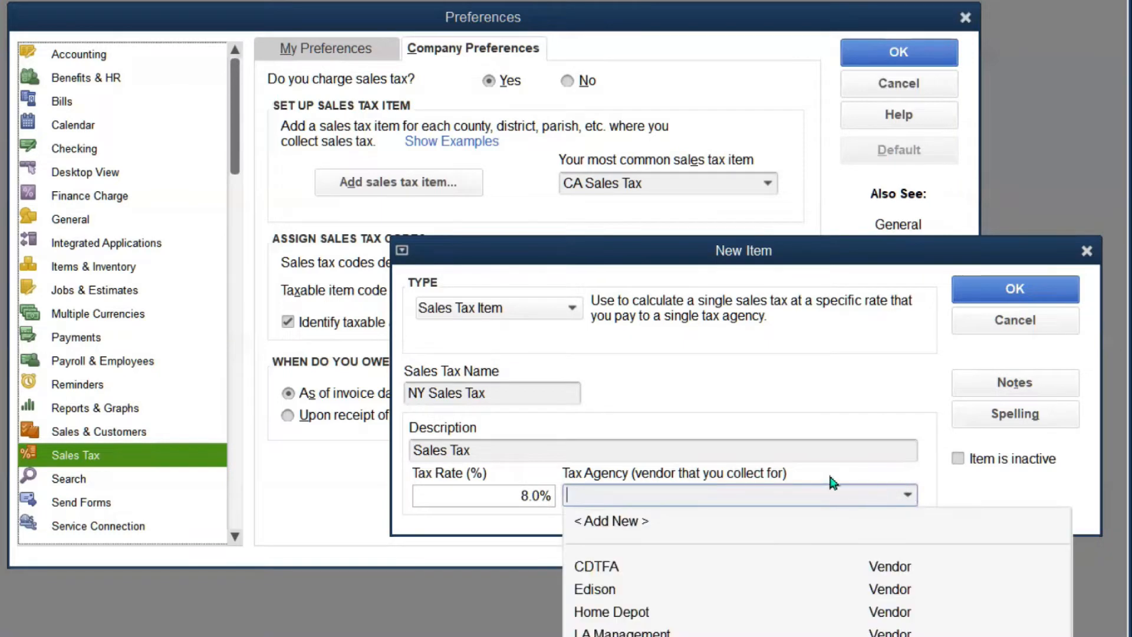
click(627, 526)
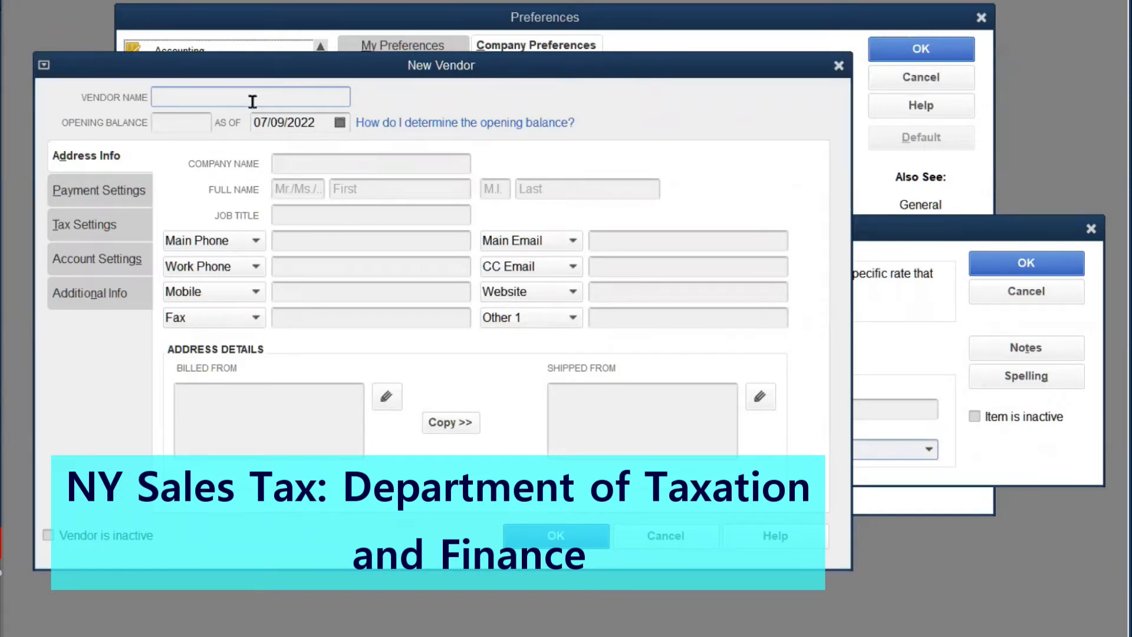
text(Department of Taxation and )
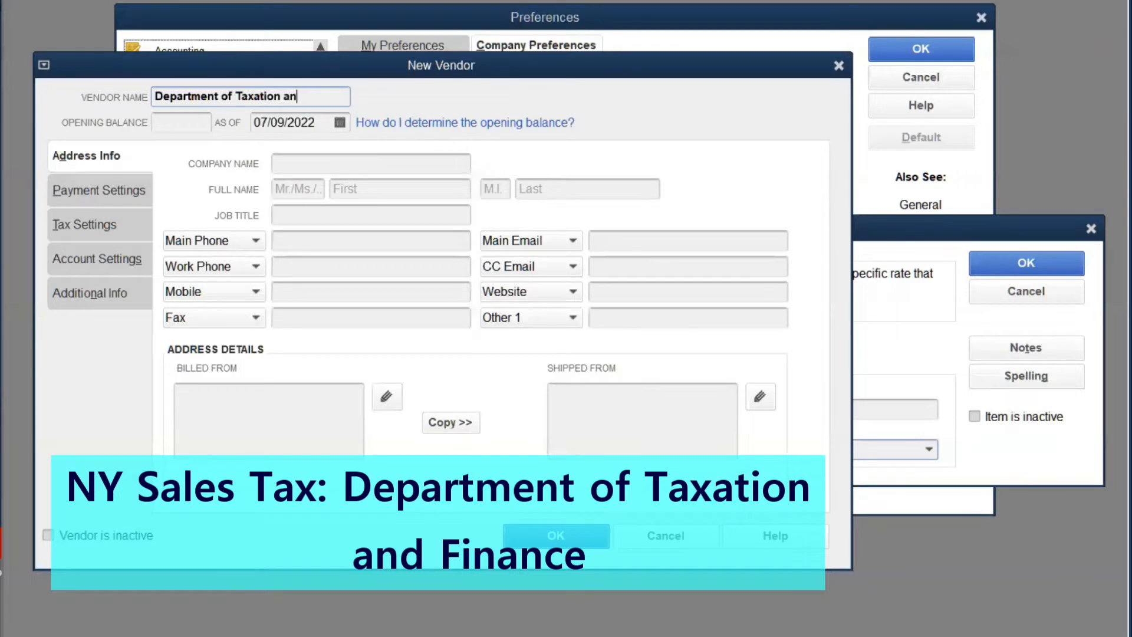
text(Finance)
click(548, 542)
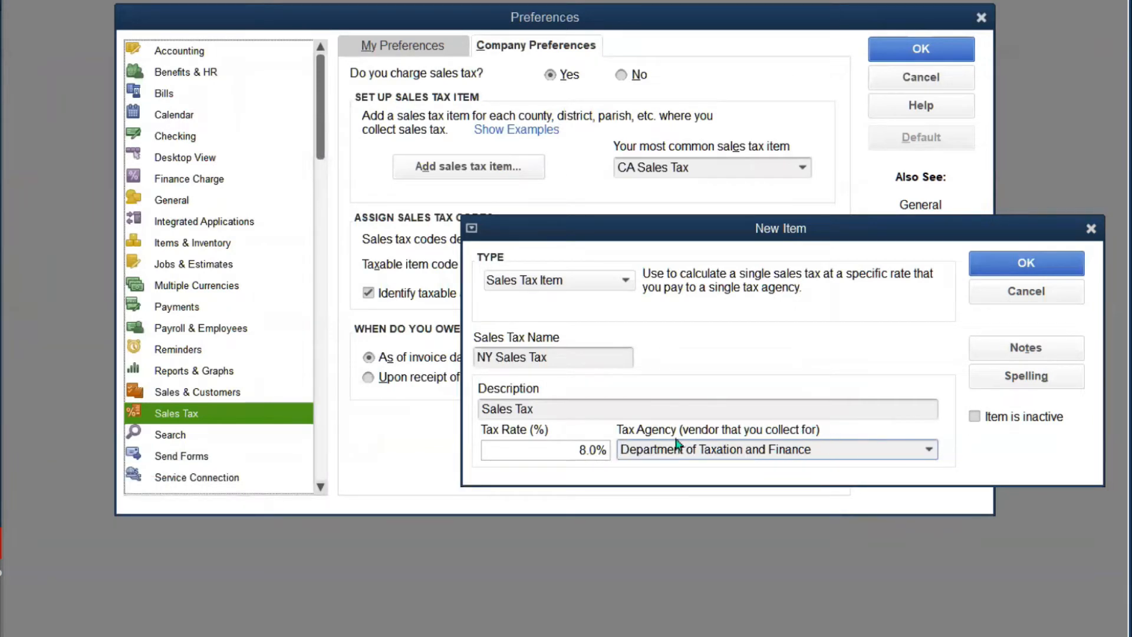
click(1025, 264)
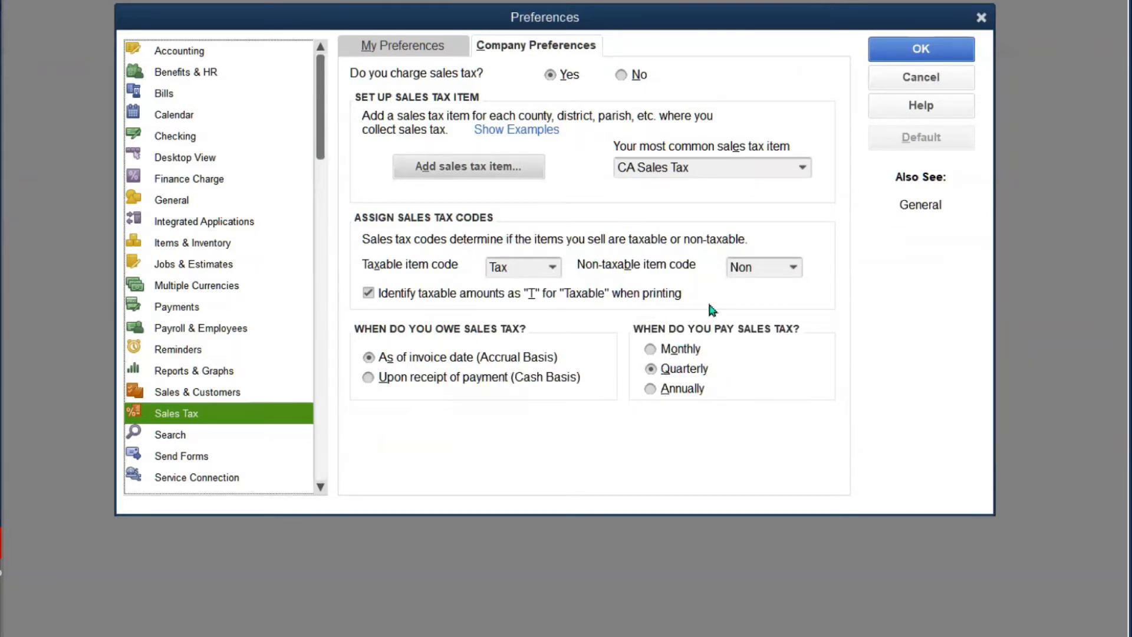
click(923, 49)
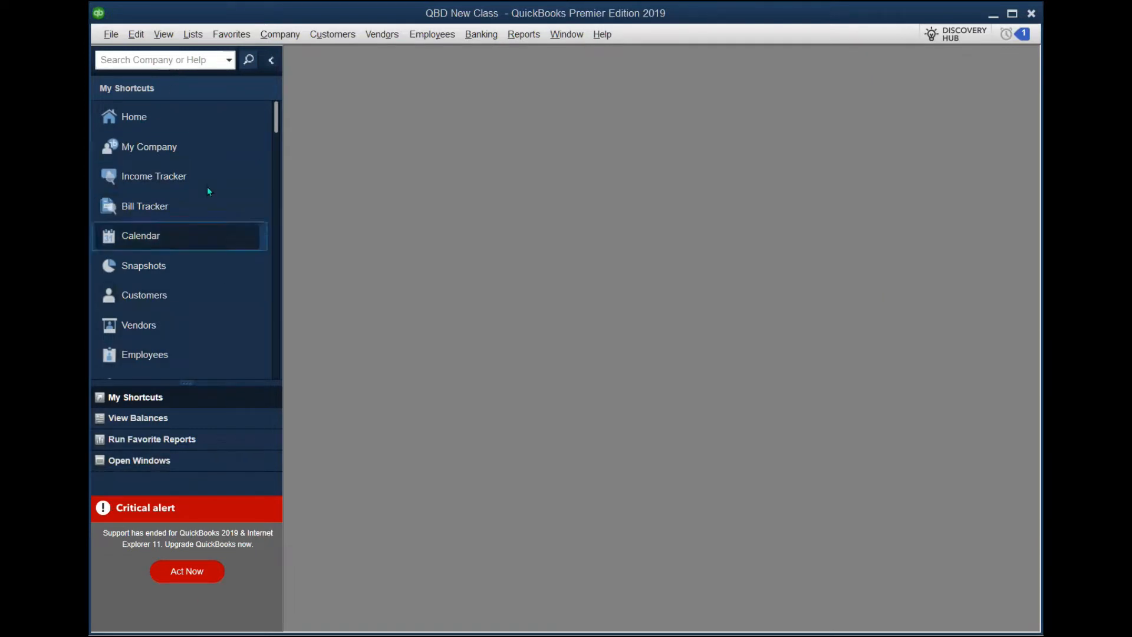
Activate inventory and purchase orders in the company preferences for Items & Inventory, and save the preferences
click(270, 60)
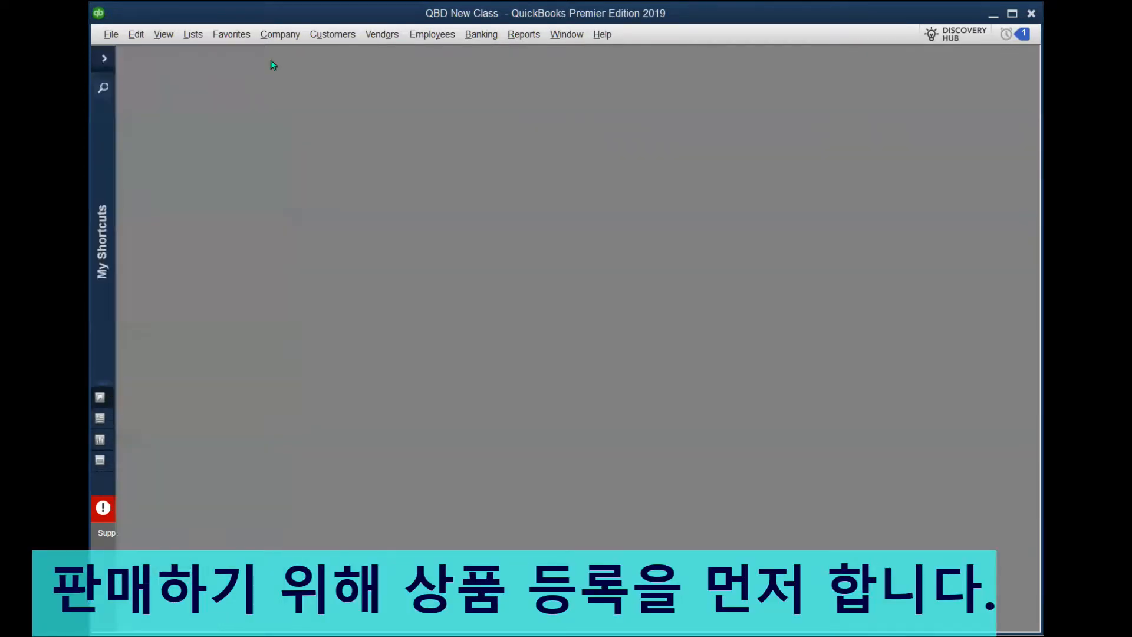
click(136, 35)
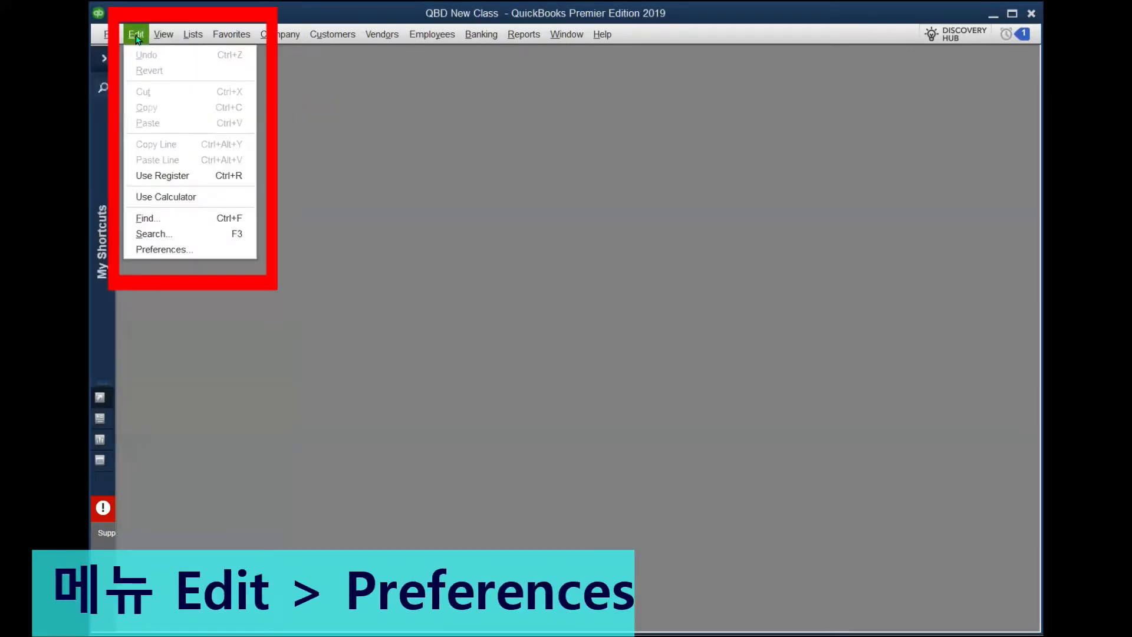
click(161, 249)
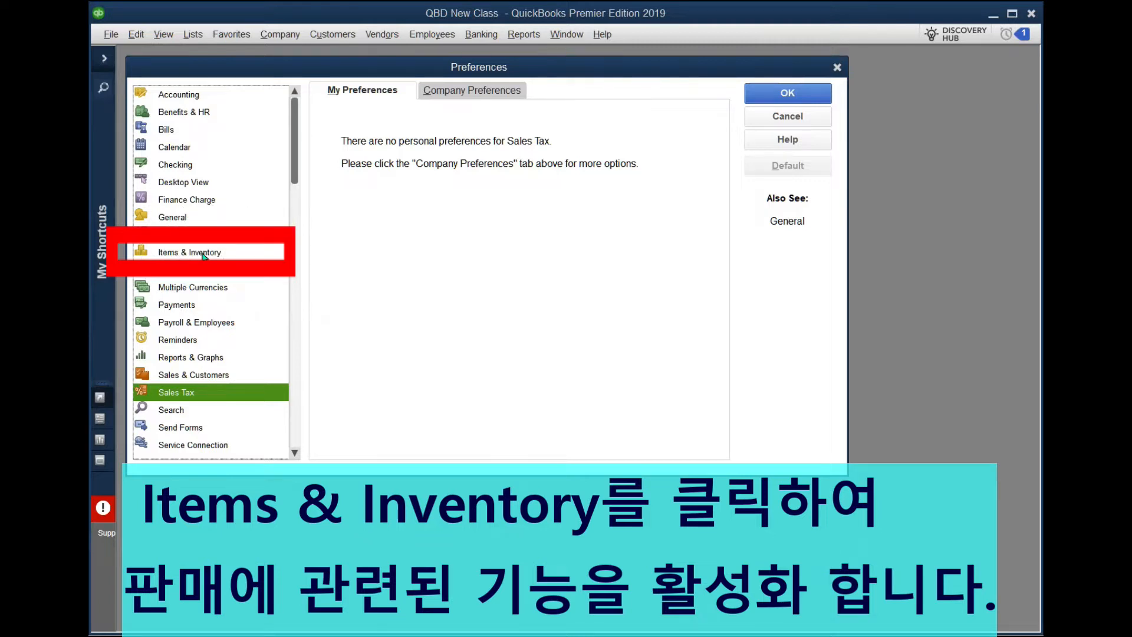
click(203, 255)
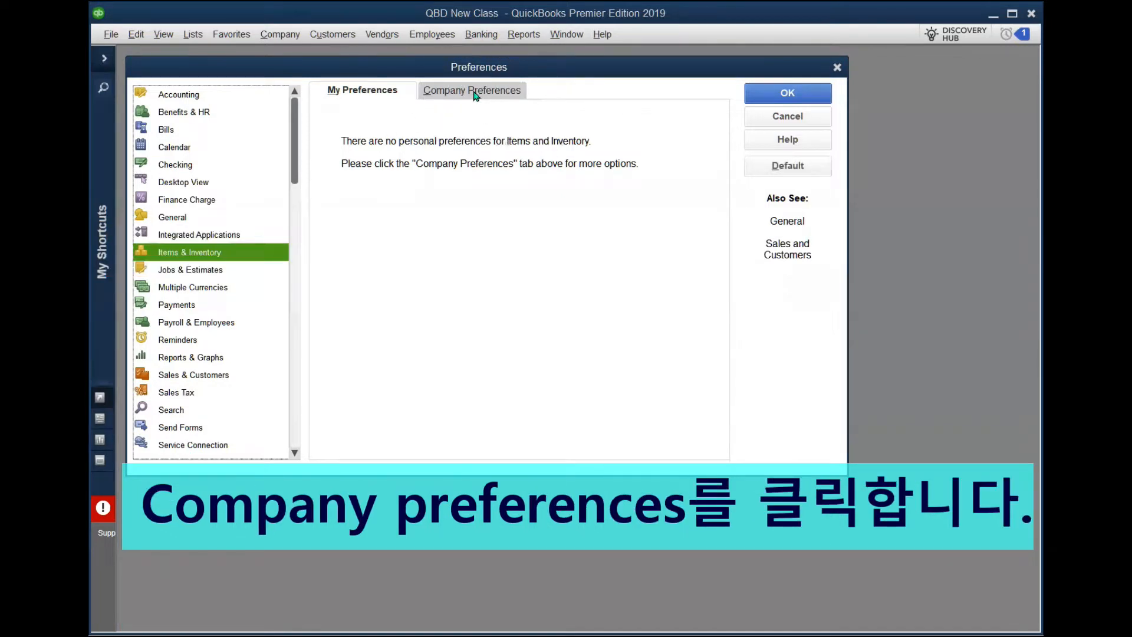
click(475, 95)
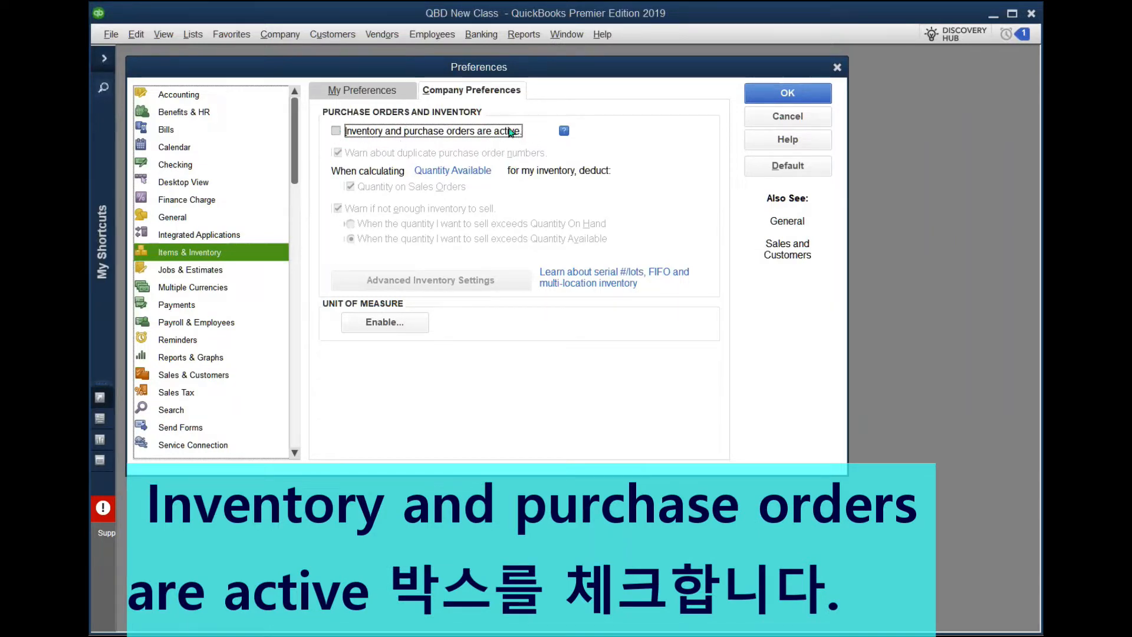
click(337, 131)
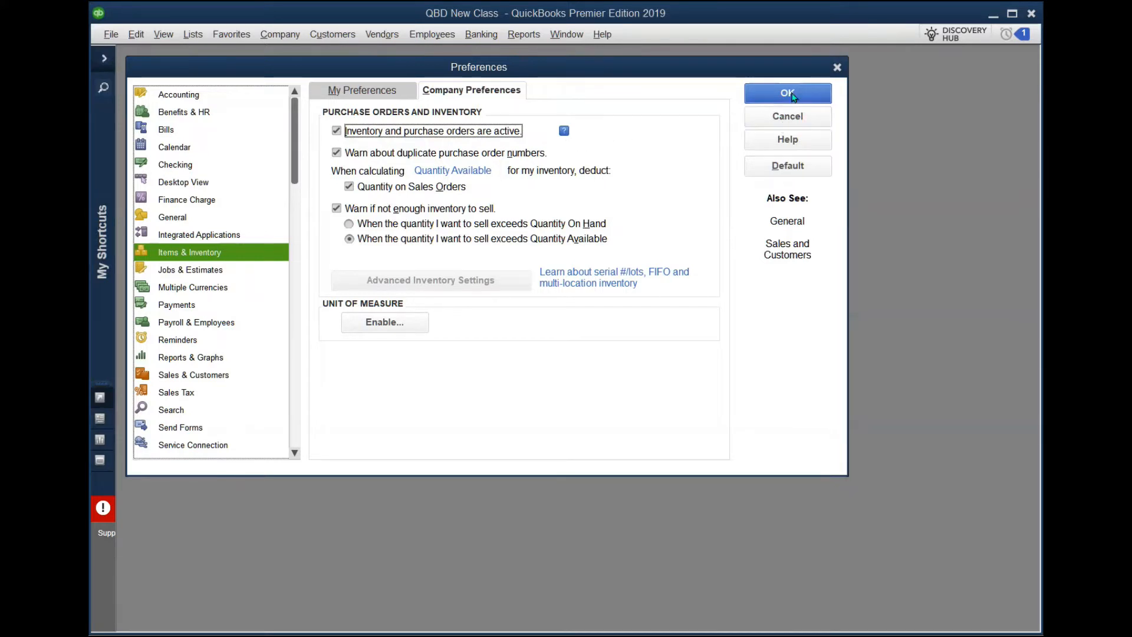
click(793, 96)
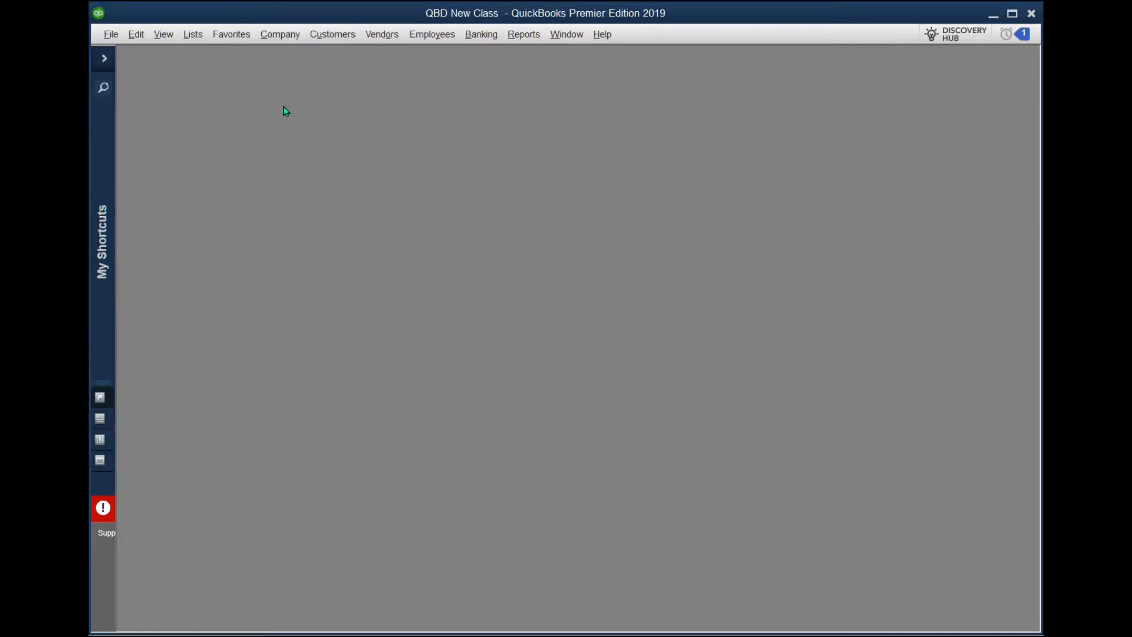
Open the Item List of the company file
click(194, 39)
click(194, 38)
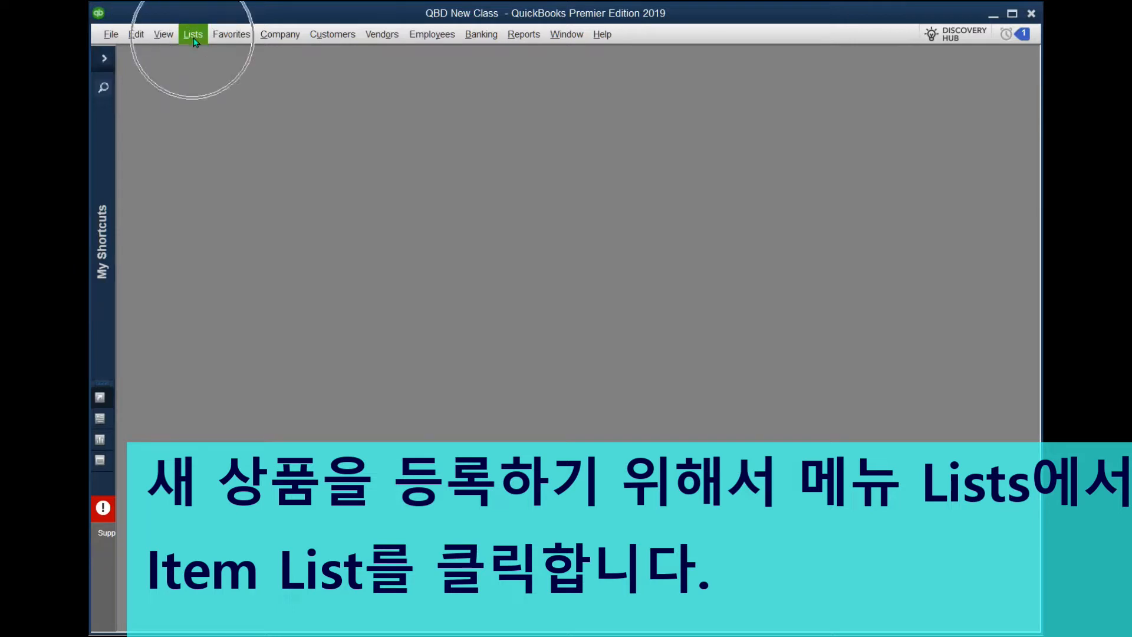
click(194, 39)
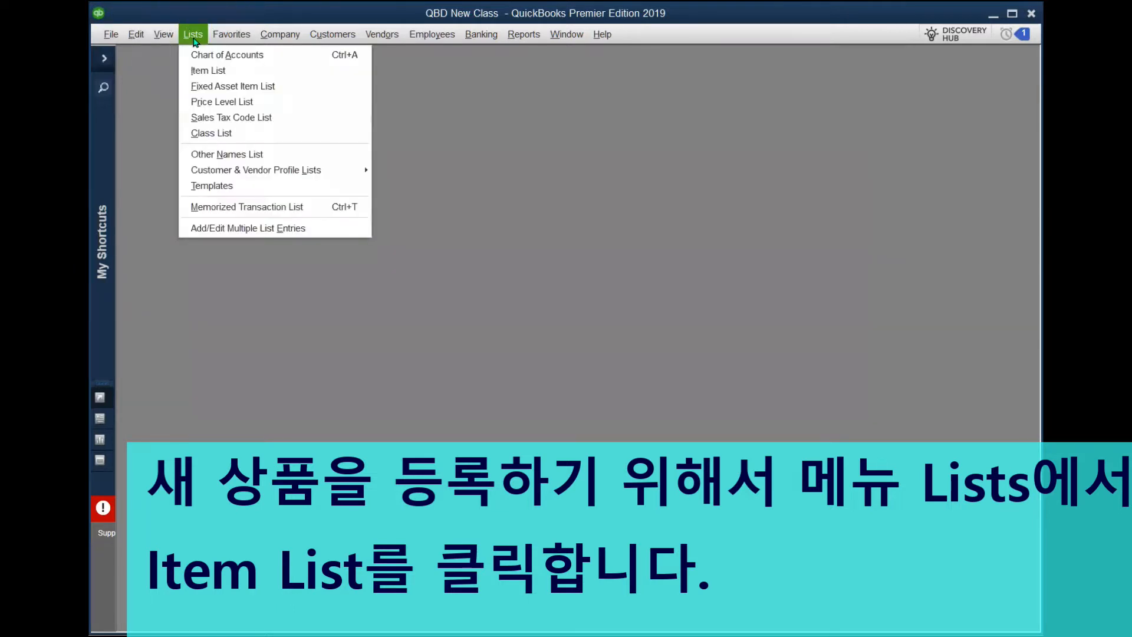
mouse_move(208, 38)
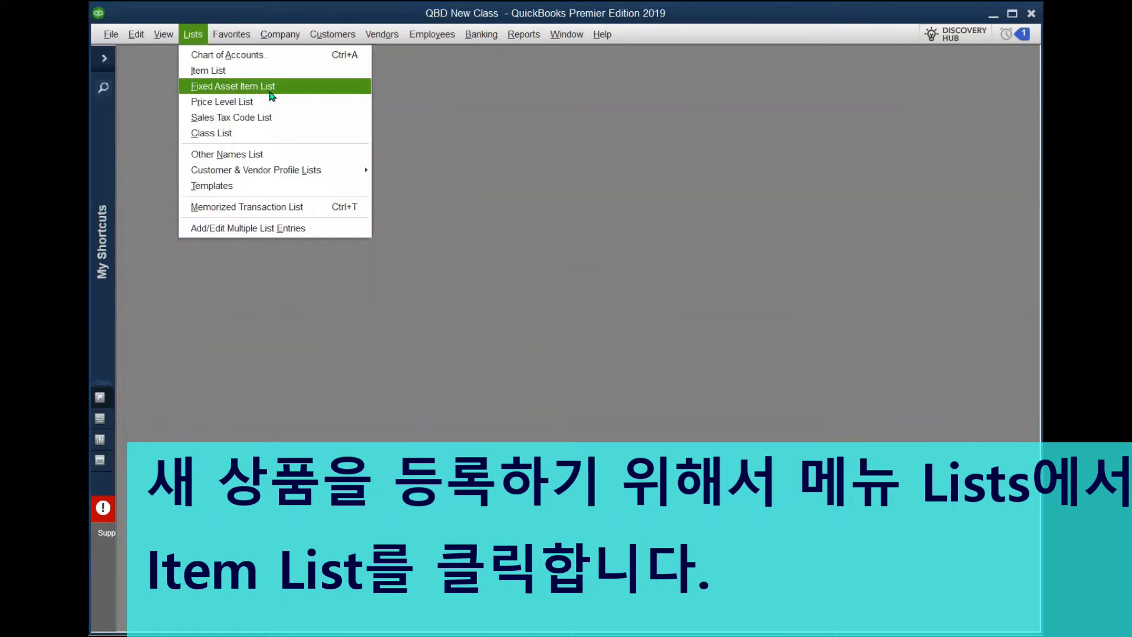
click(339, 72)
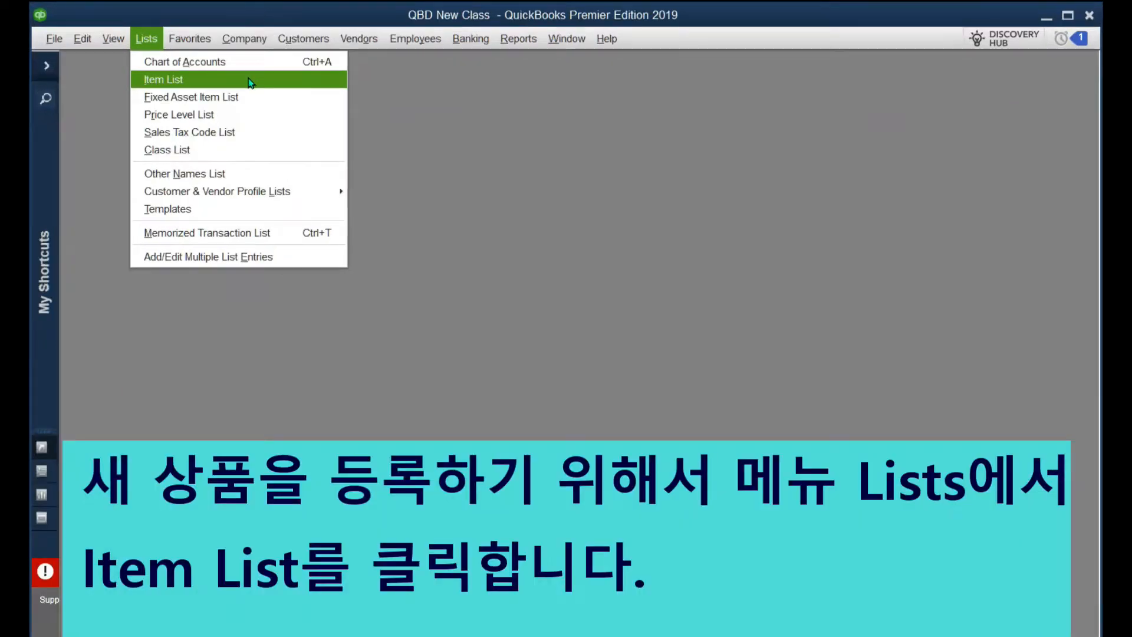
click(283, 71)
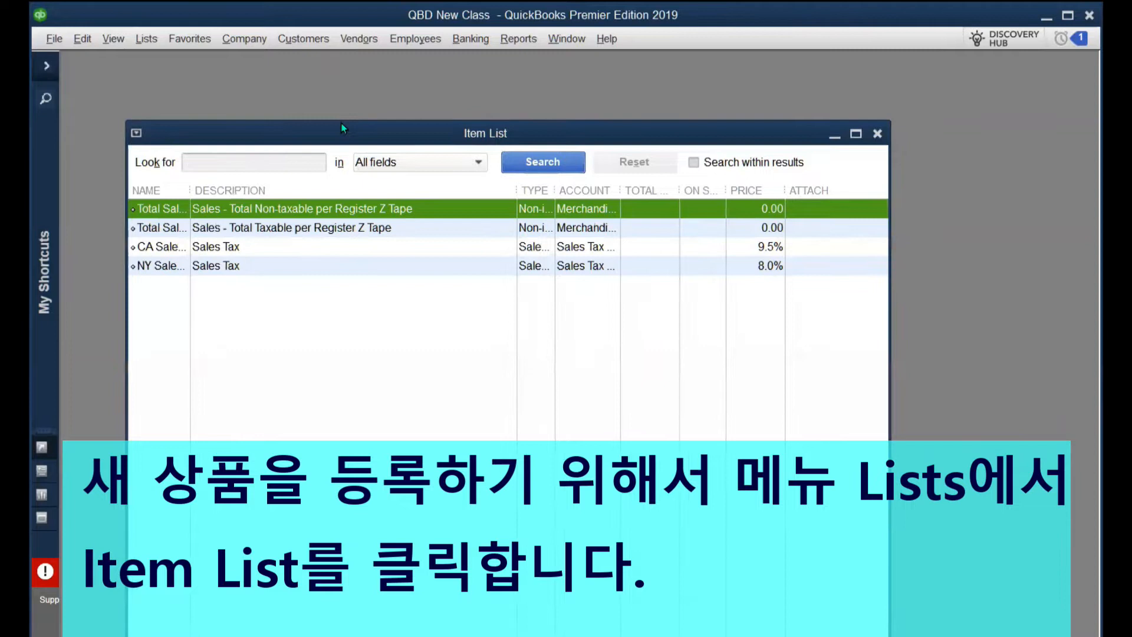
Reposition and shrink the Item List window, and widen its Name, Type and Account columns to show their full entries
drag(342, 127, 289, 71)
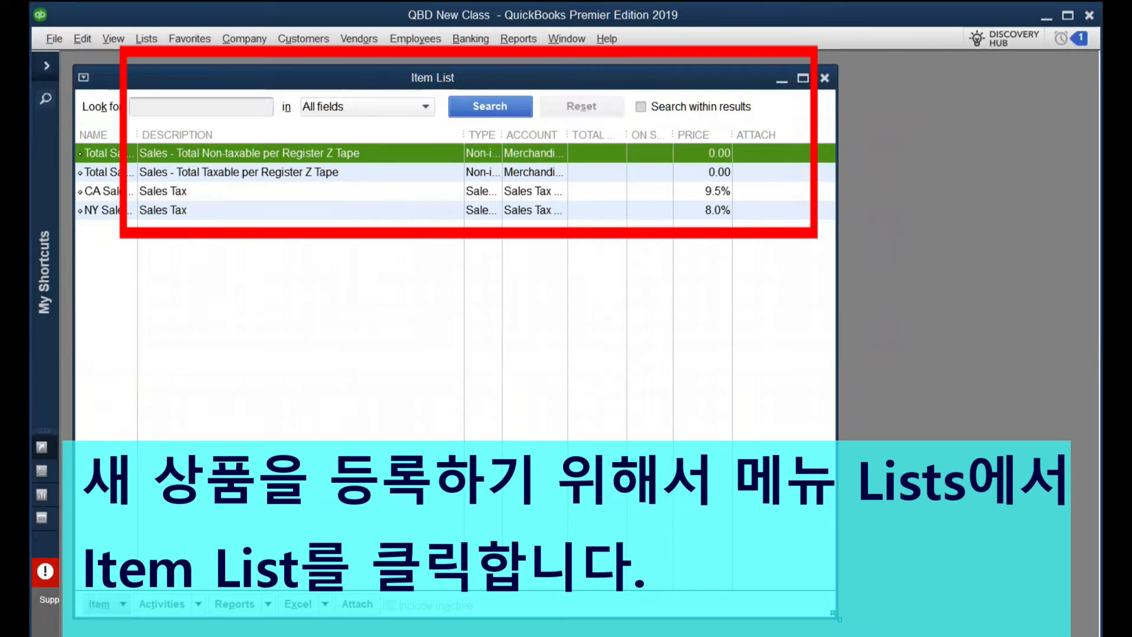
drag(836, 616, 803, 607)
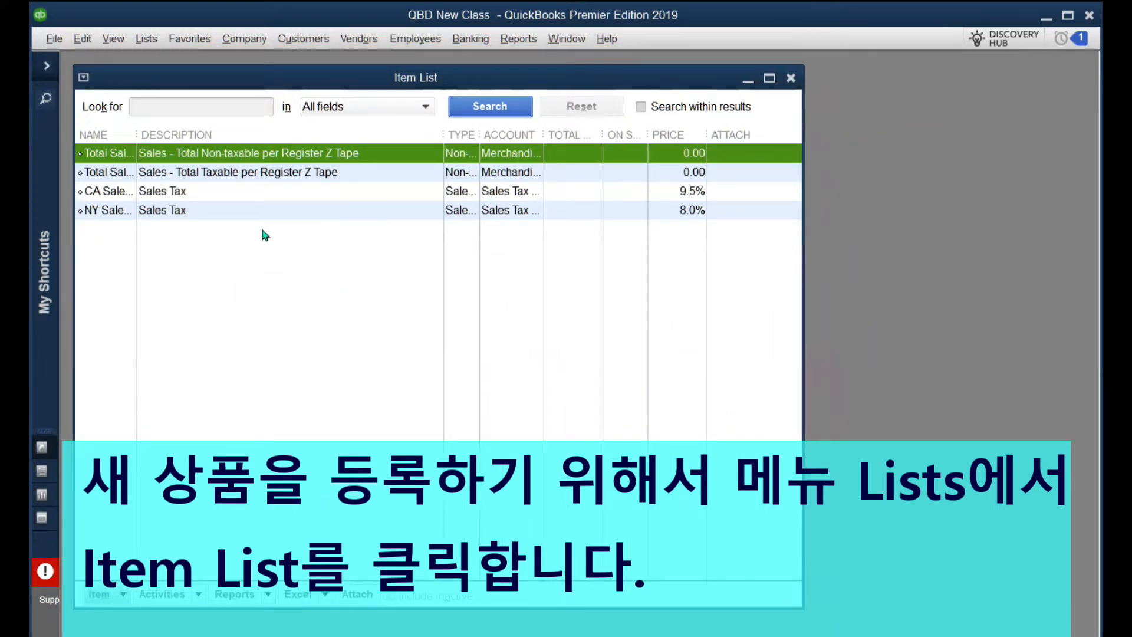
drag(137, 135, 234, 135)
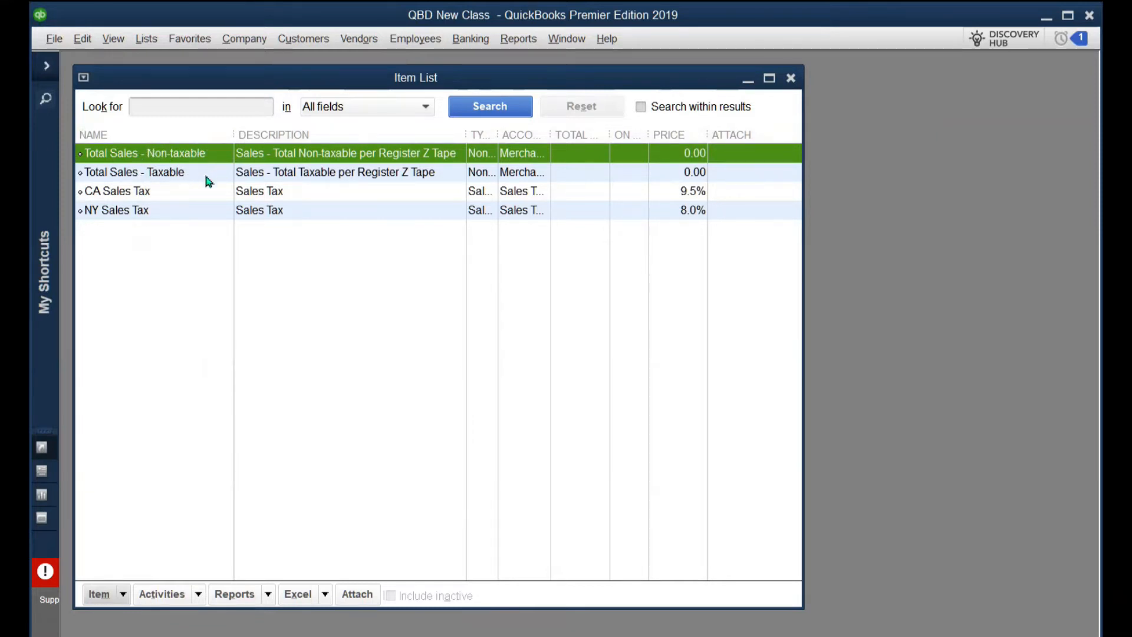
drag(497, 134, 555, 134)
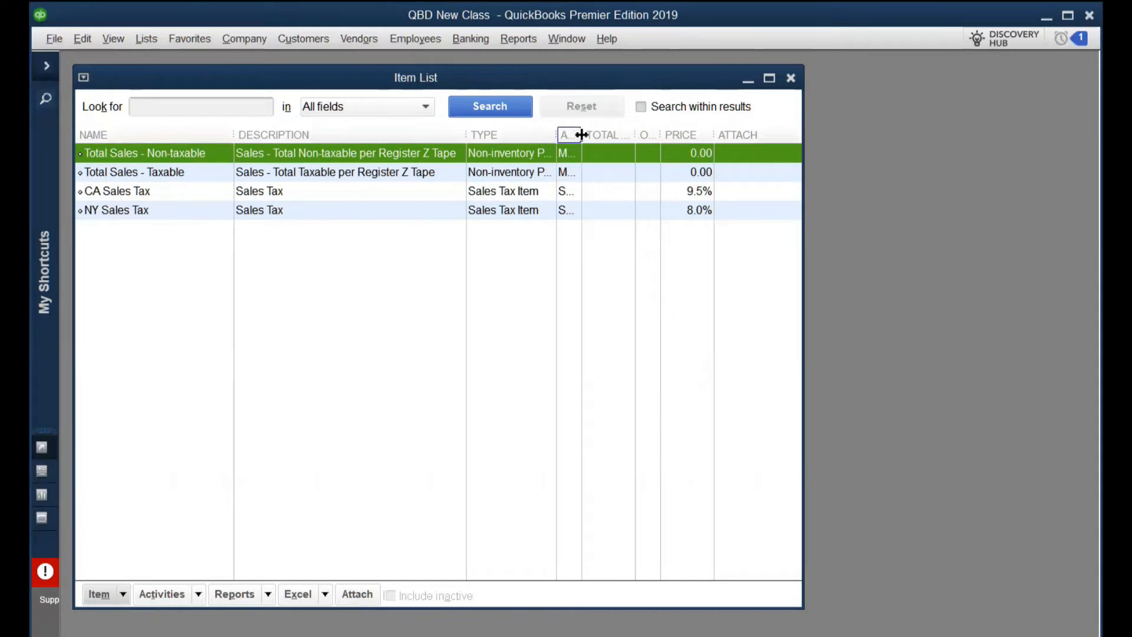
drag(582, 135, 661, 135)
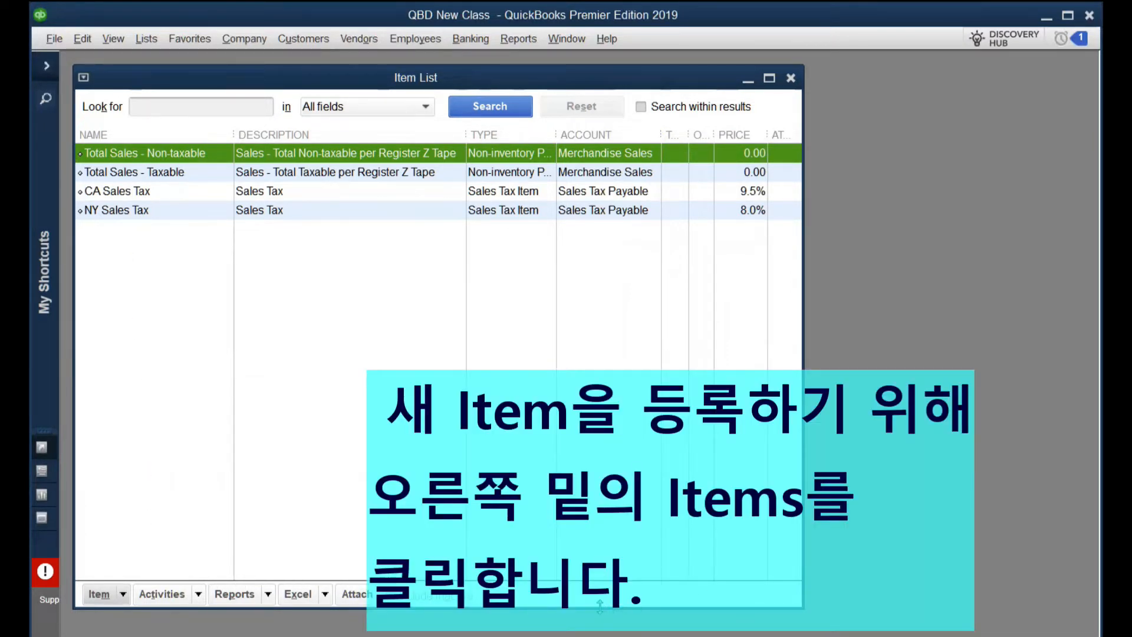
drag(600, 605, 600, 342)
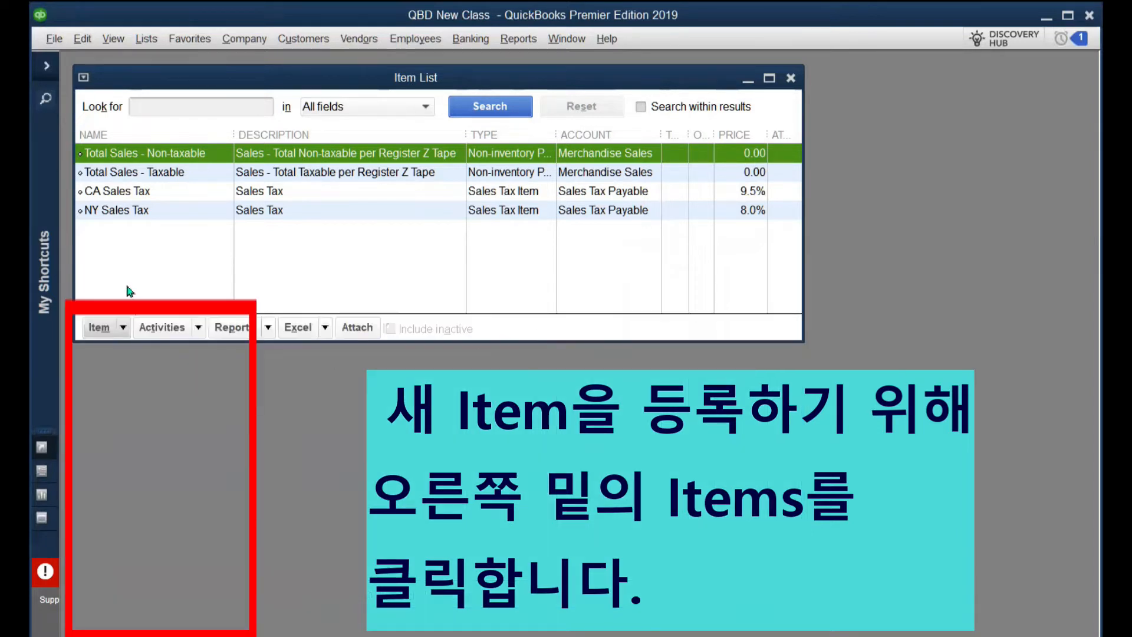
Create a new item of type Service and name it Repair TYPE 1
click(111, 335)
click(124, 329)
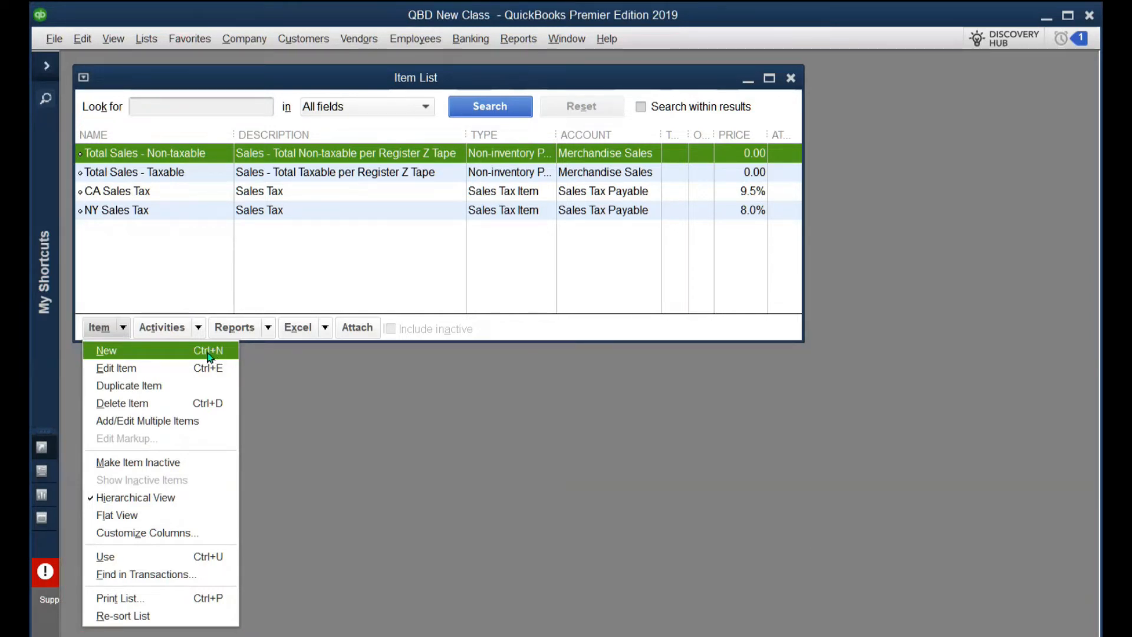
click(209, 356)
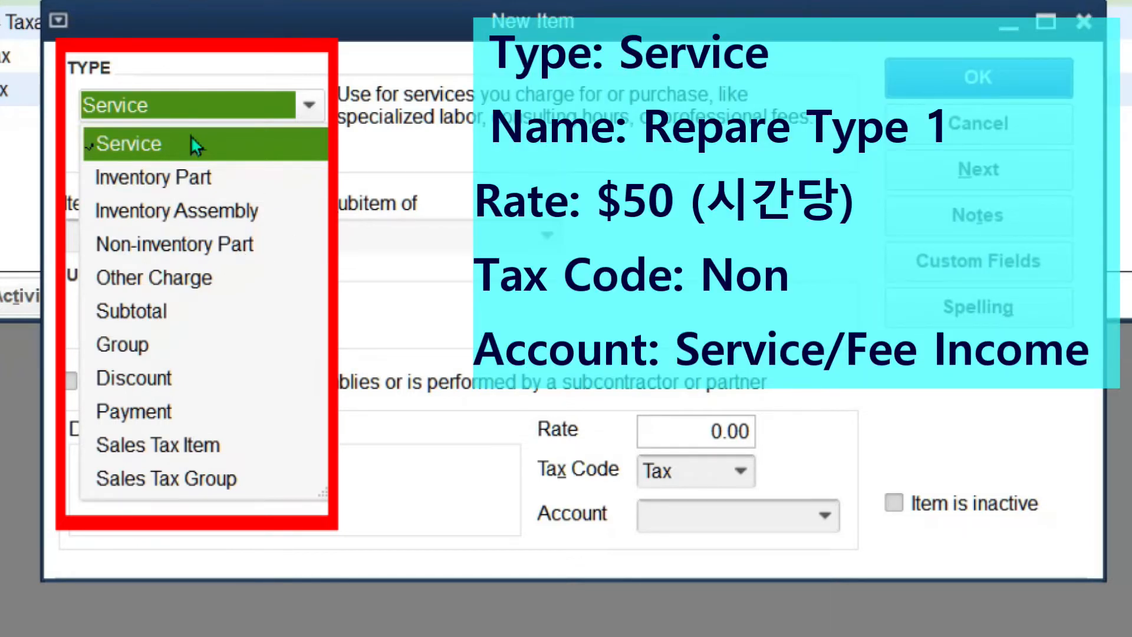
click(190, 137)
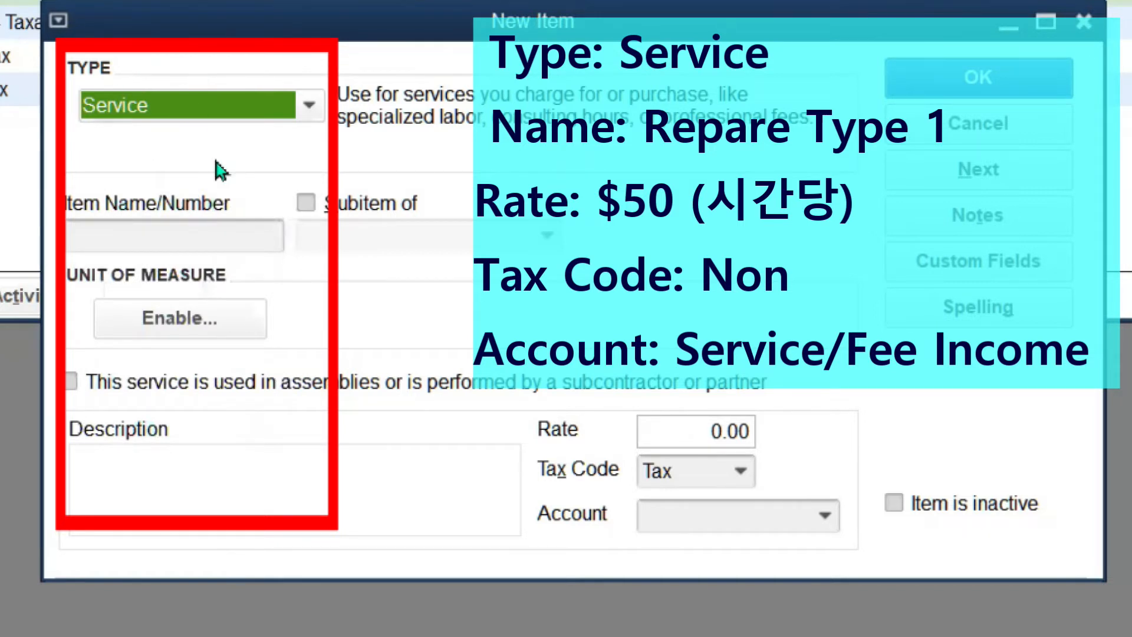
click(206, 238)
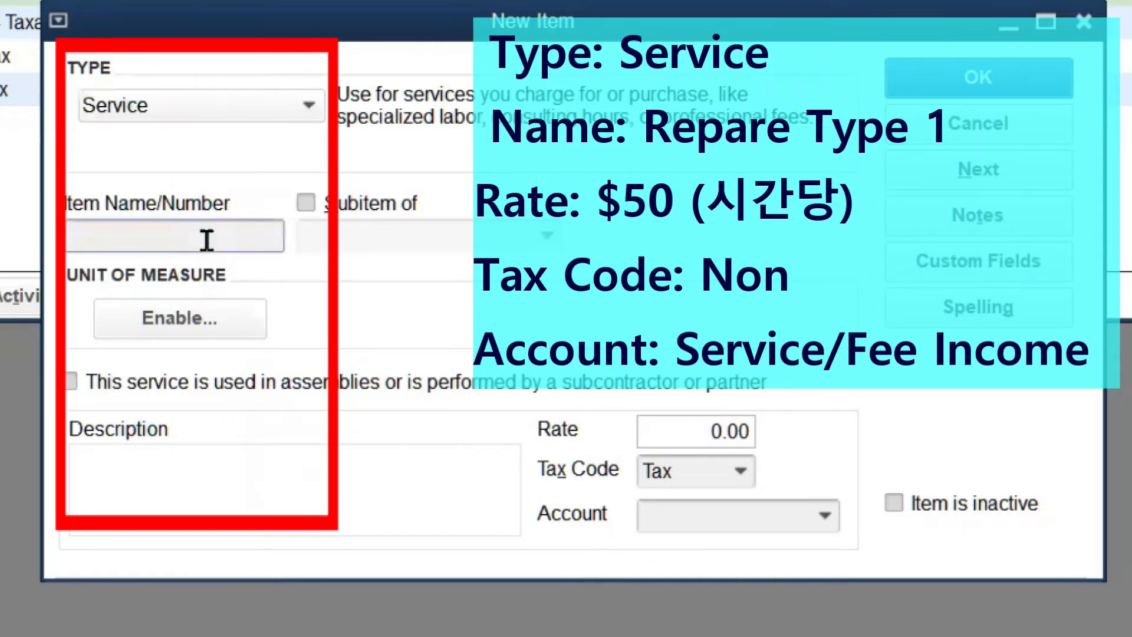
text(Repair TYPE 1)
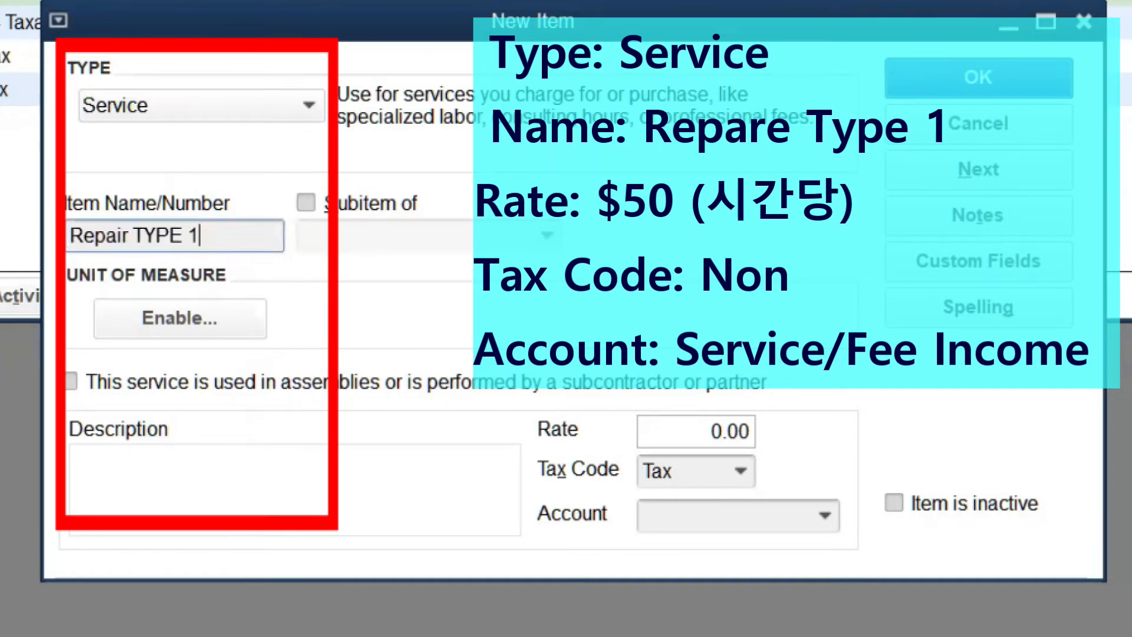
Give the service item the description Warranty 30 days, a rate of 50, and the tax code Non
click(115, 463)
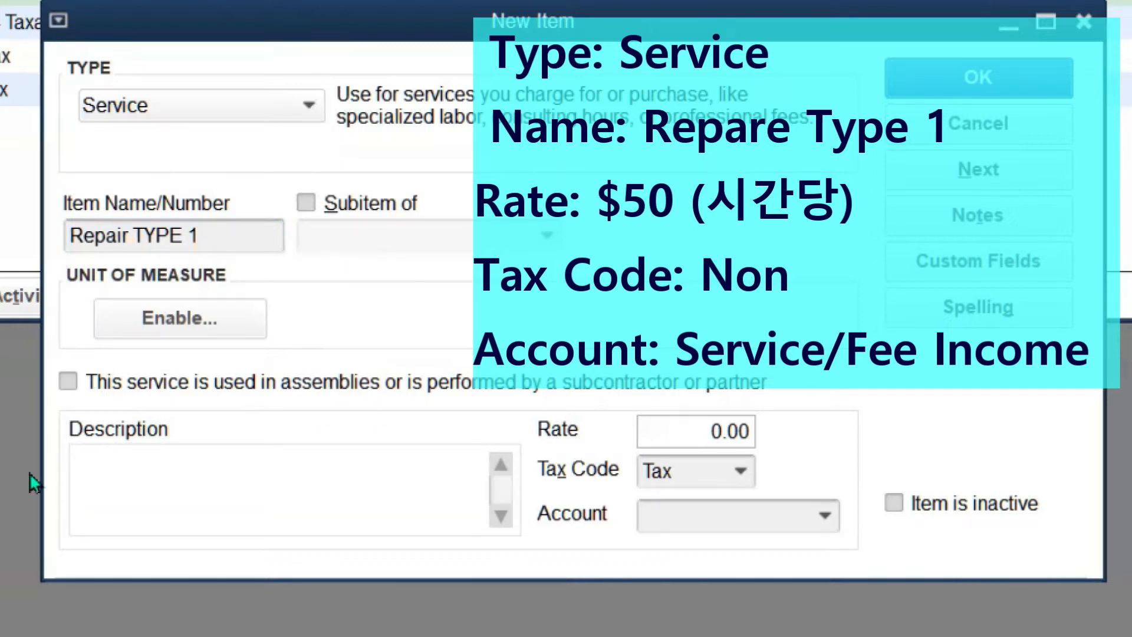
text(Warran)
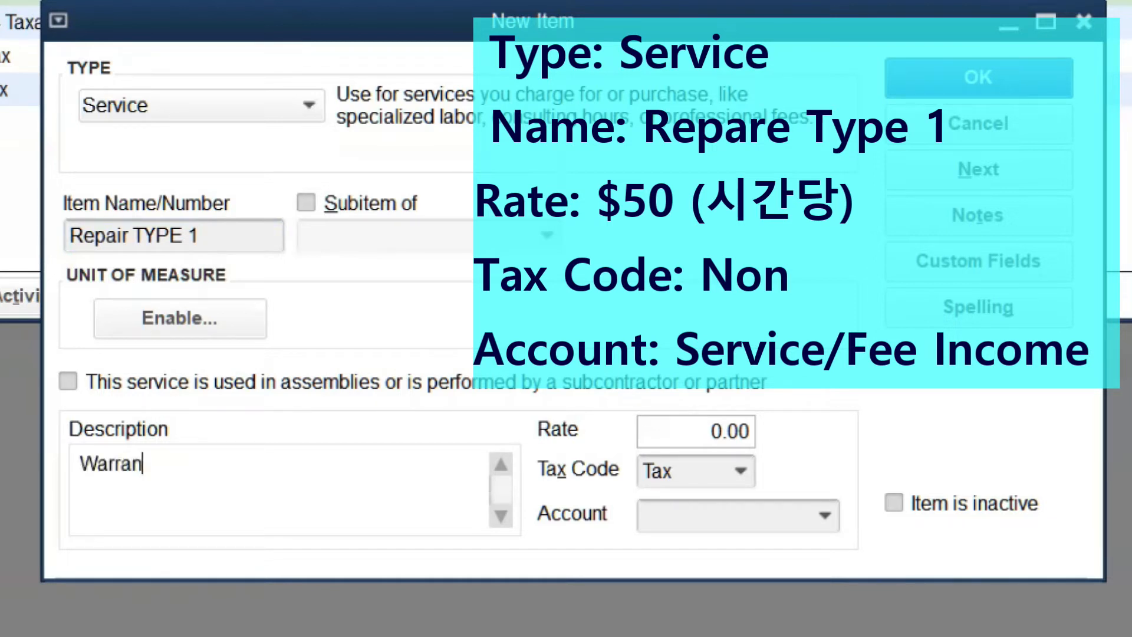
text(ty 30 days)
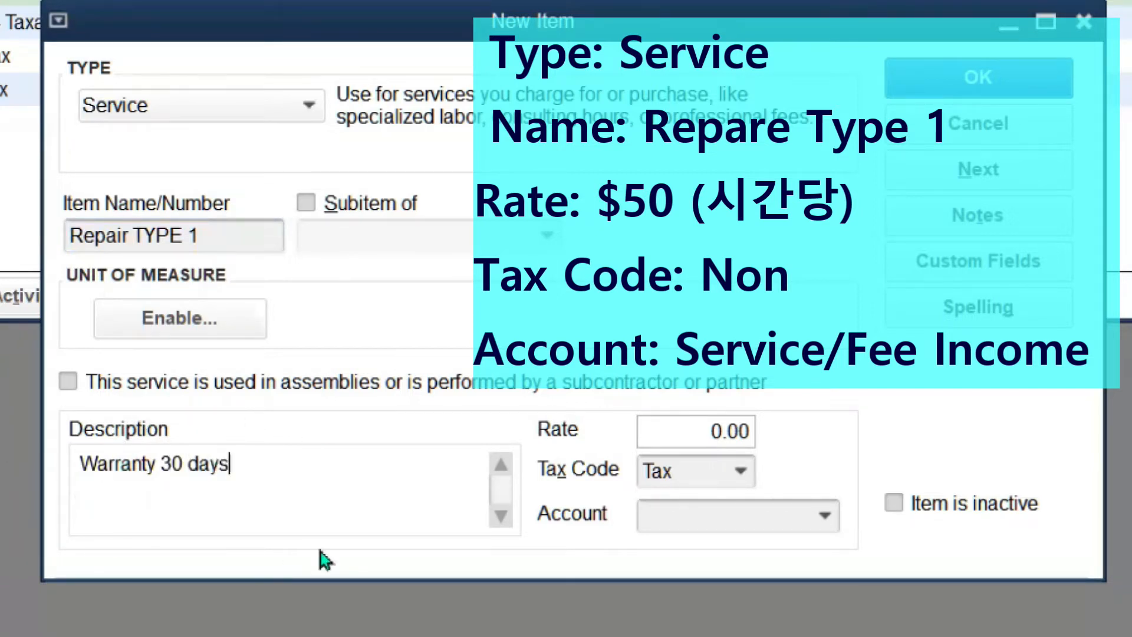
click(690, 434)
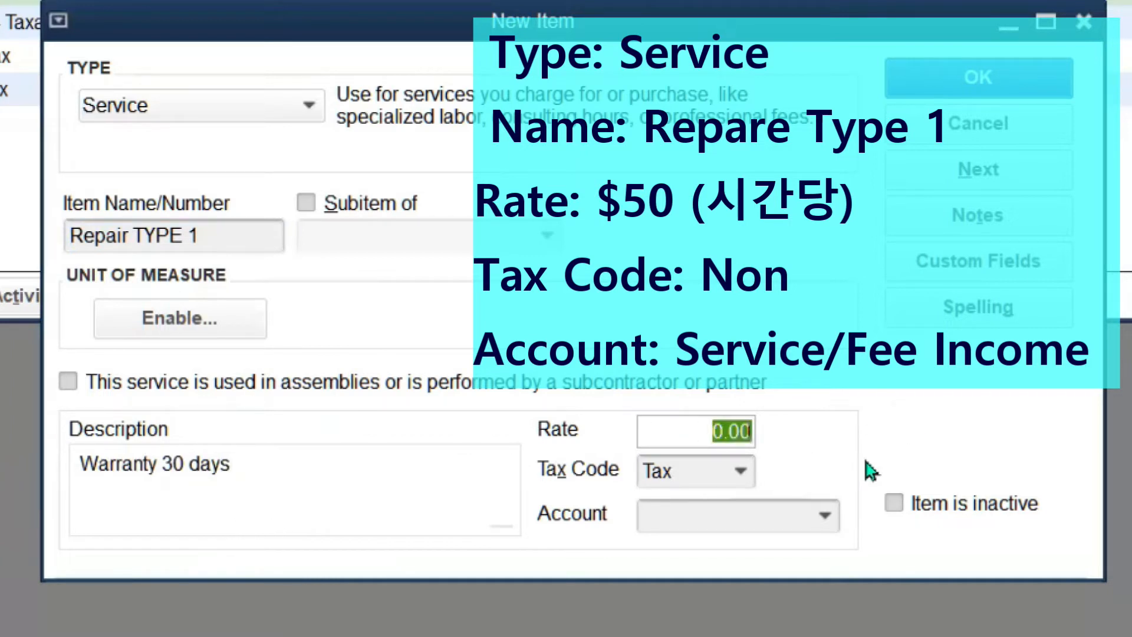
text(50)
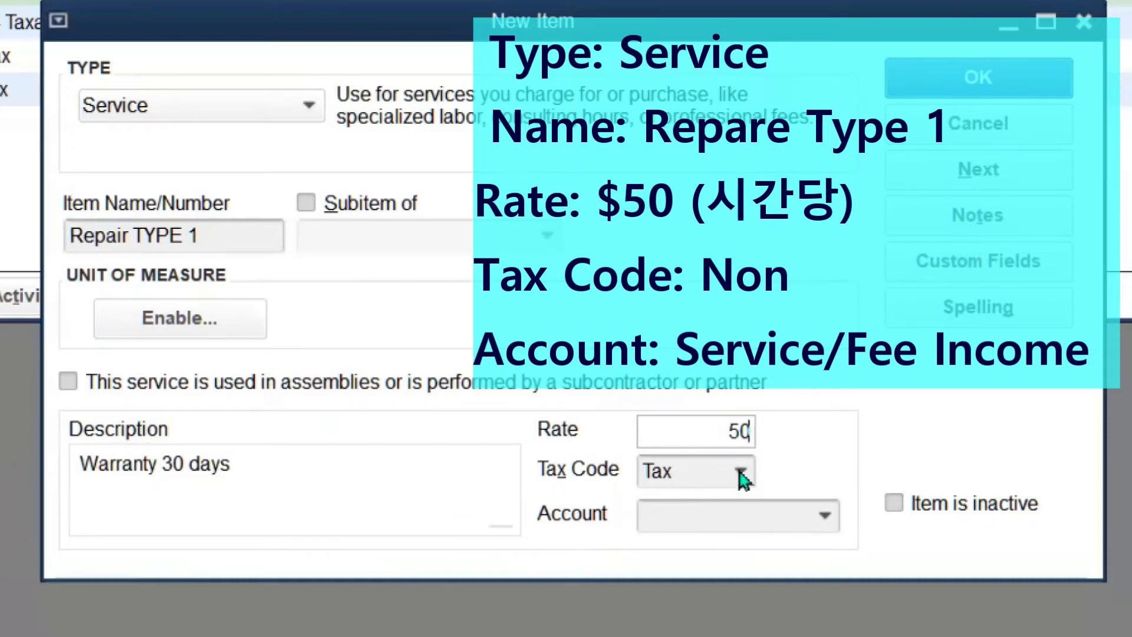
click(718, 471)
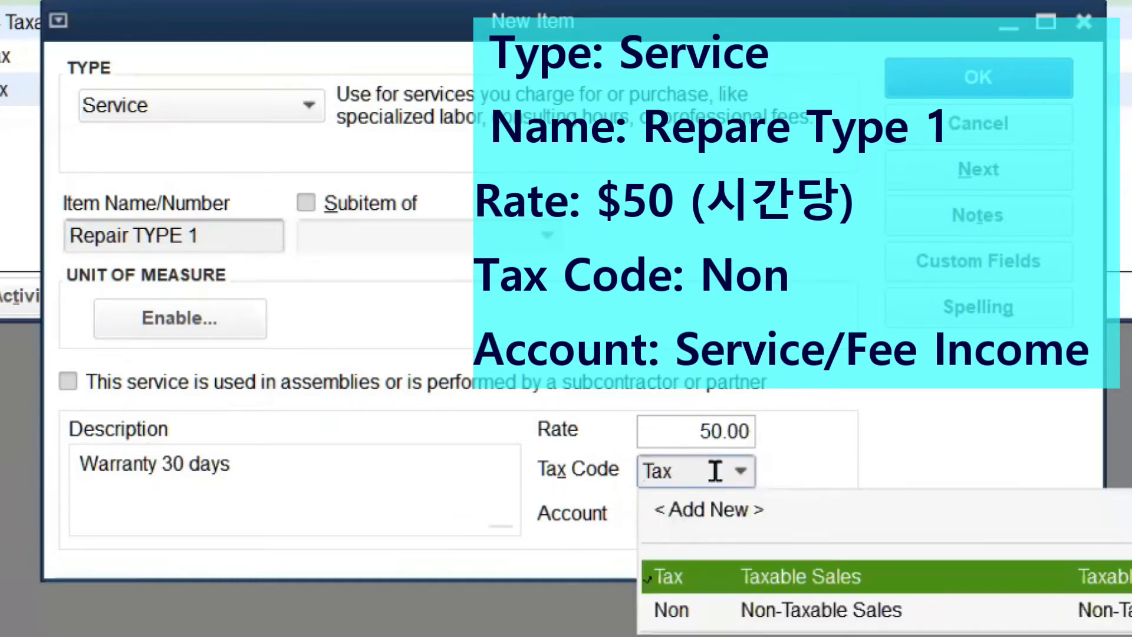
click(765, 606)
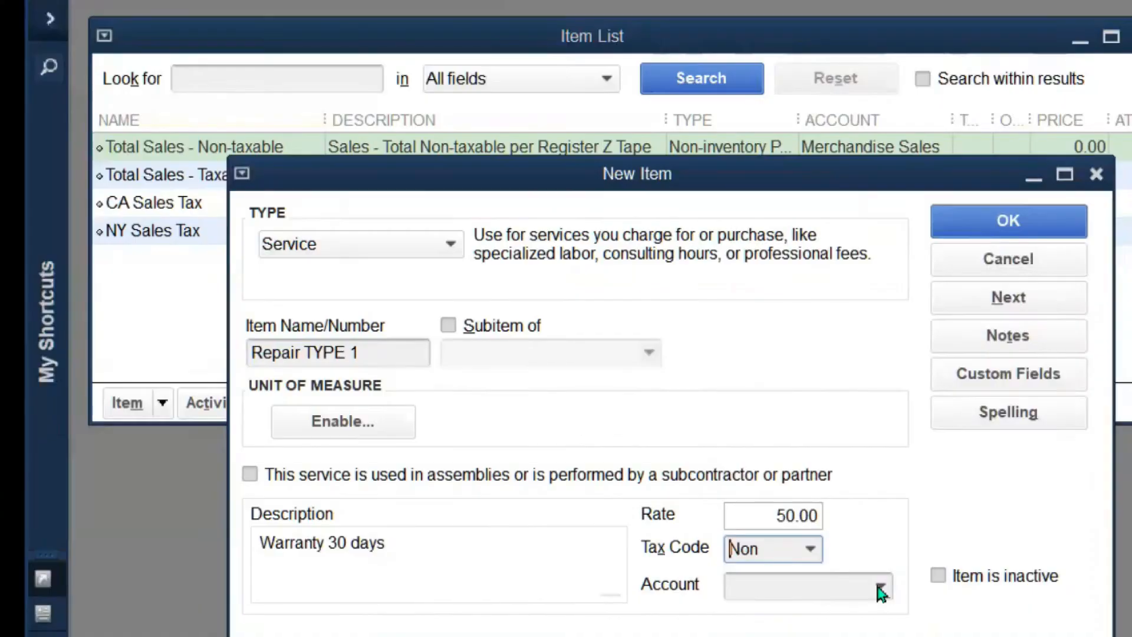
Create an Income account named Service/ Fee Income for the Repair TYPE 1 item, and save the item to continue with another
click(825, 520)
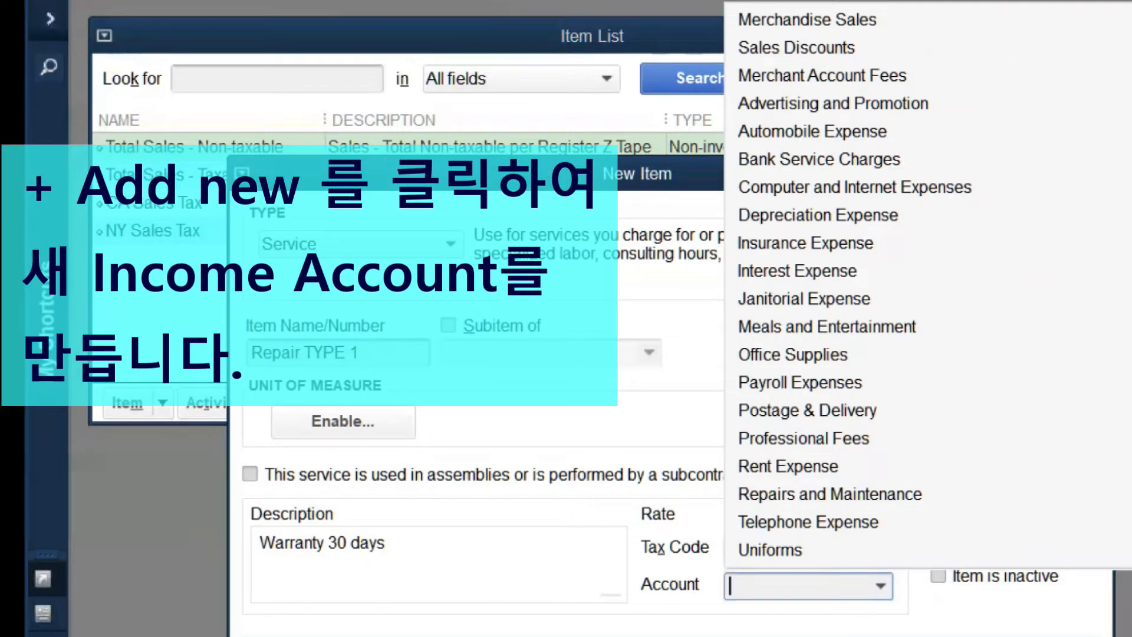
scroll(854, 283, up, 1)
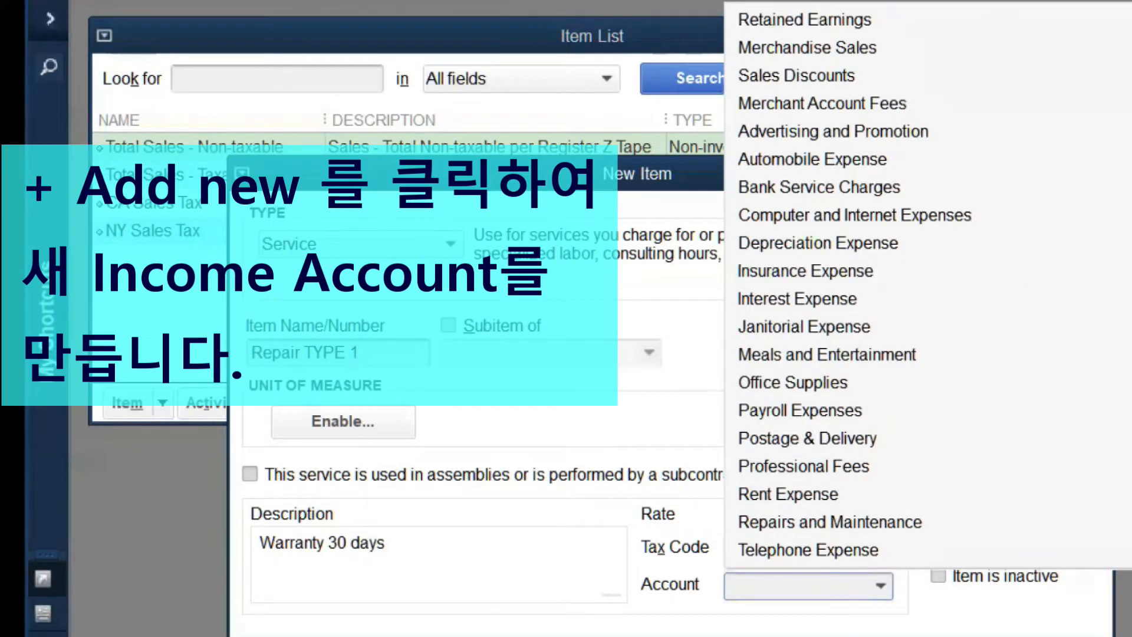
scroll(855, 283, up, 7)
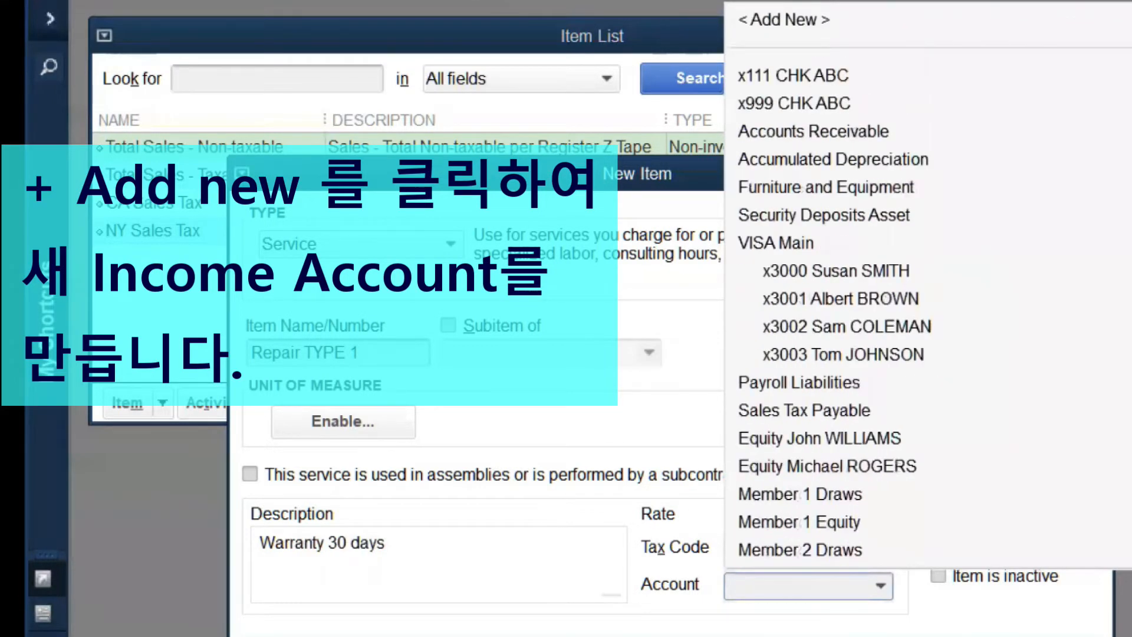
click(787, 20)
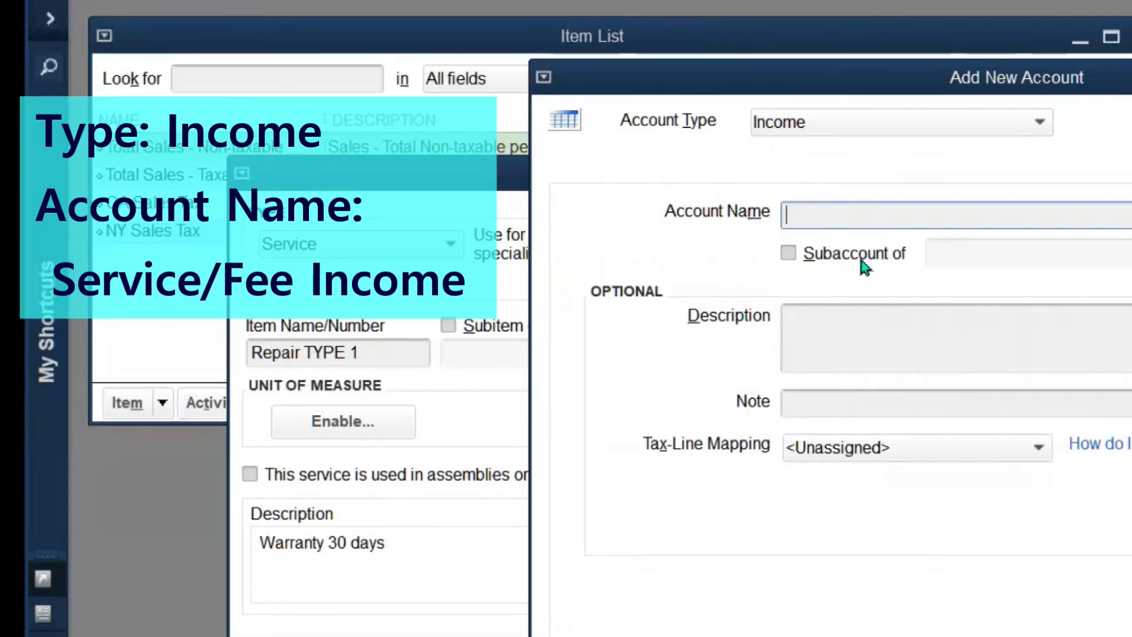
text(Servive/ Fee Income)
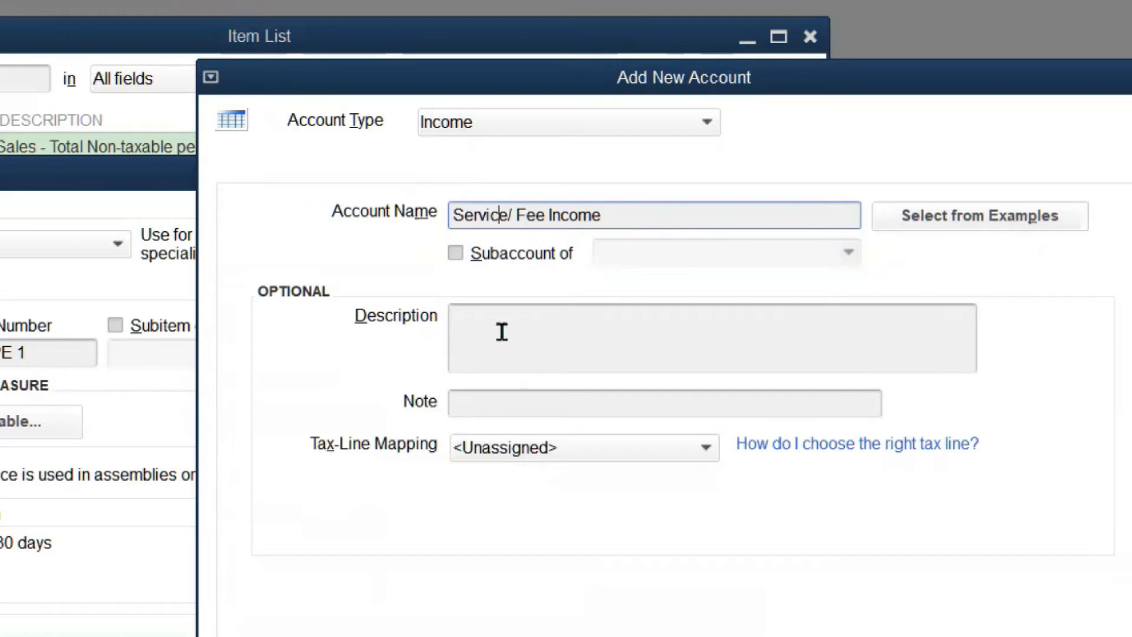
click(700, 216)
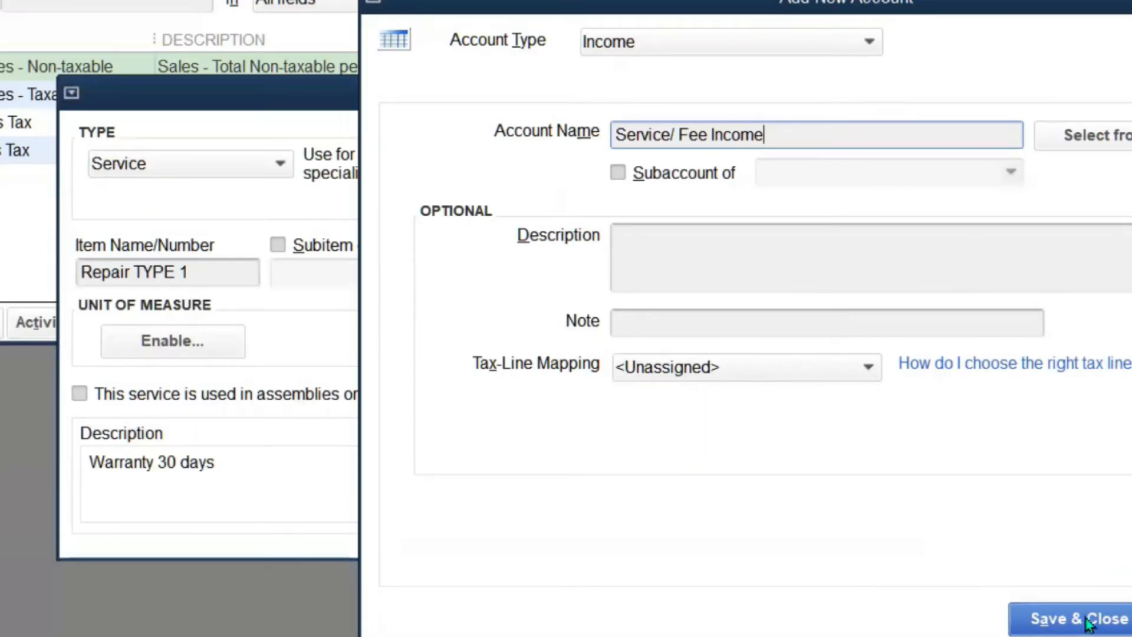
click(1087, 623)
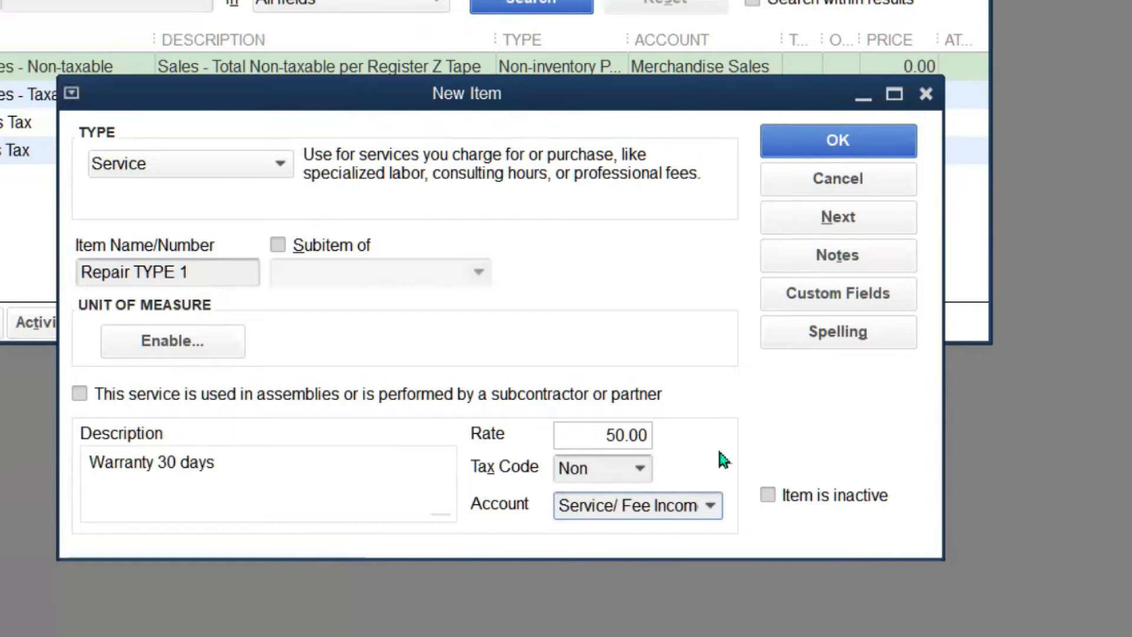
click(830, 223)
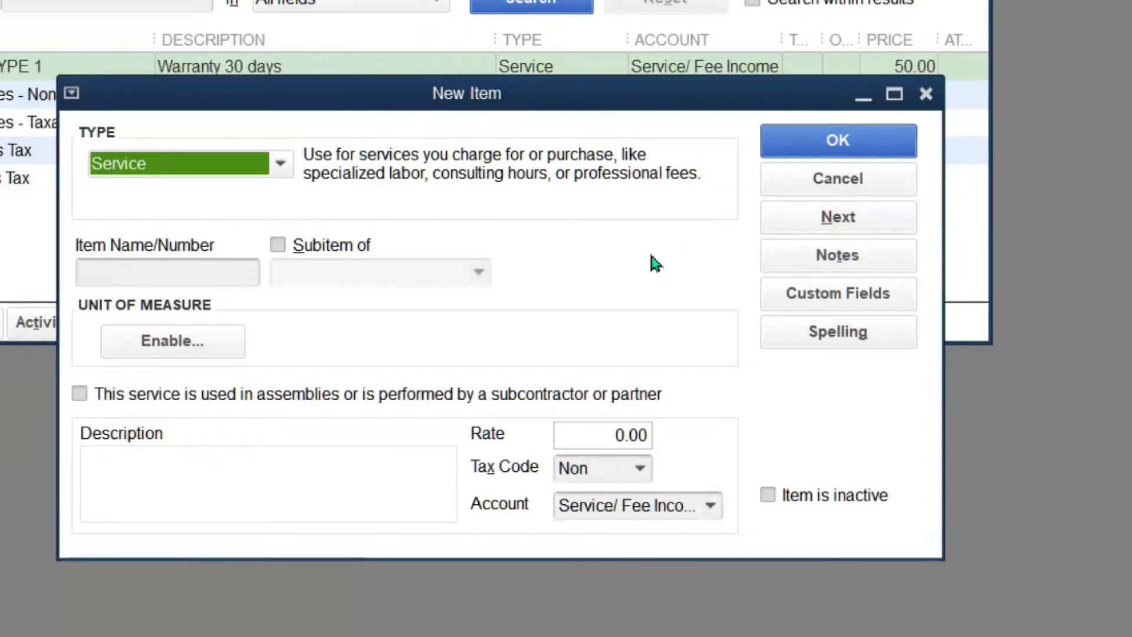
Set the new item's type to Inventory Part and name it Computer model MK1
click(281, 166)
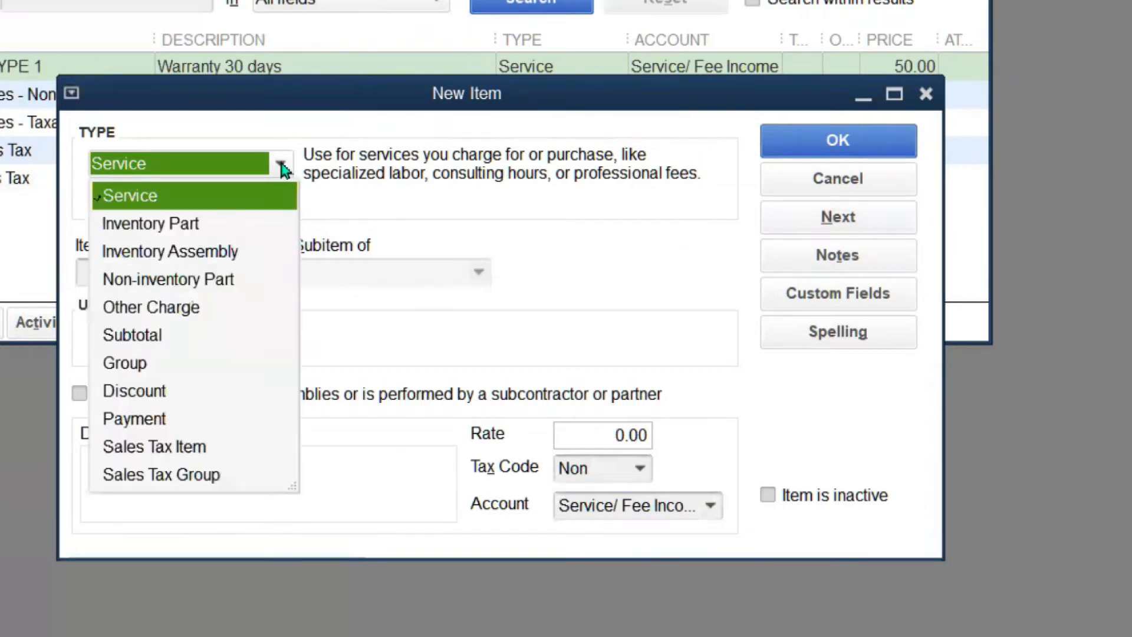
click(161, 232)
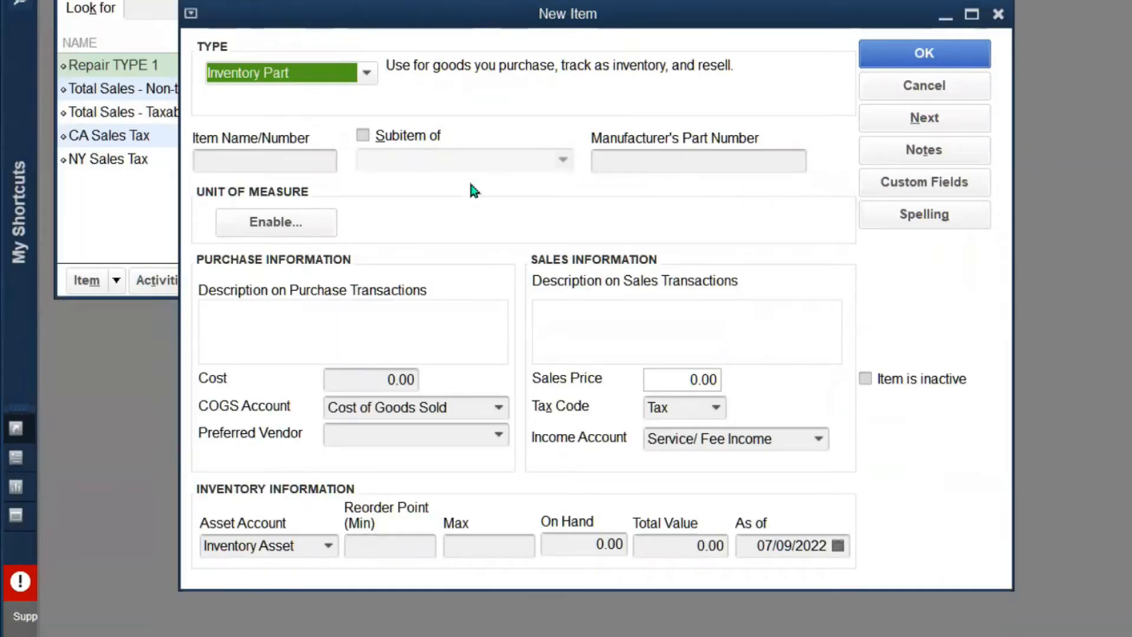
click(266, 158)
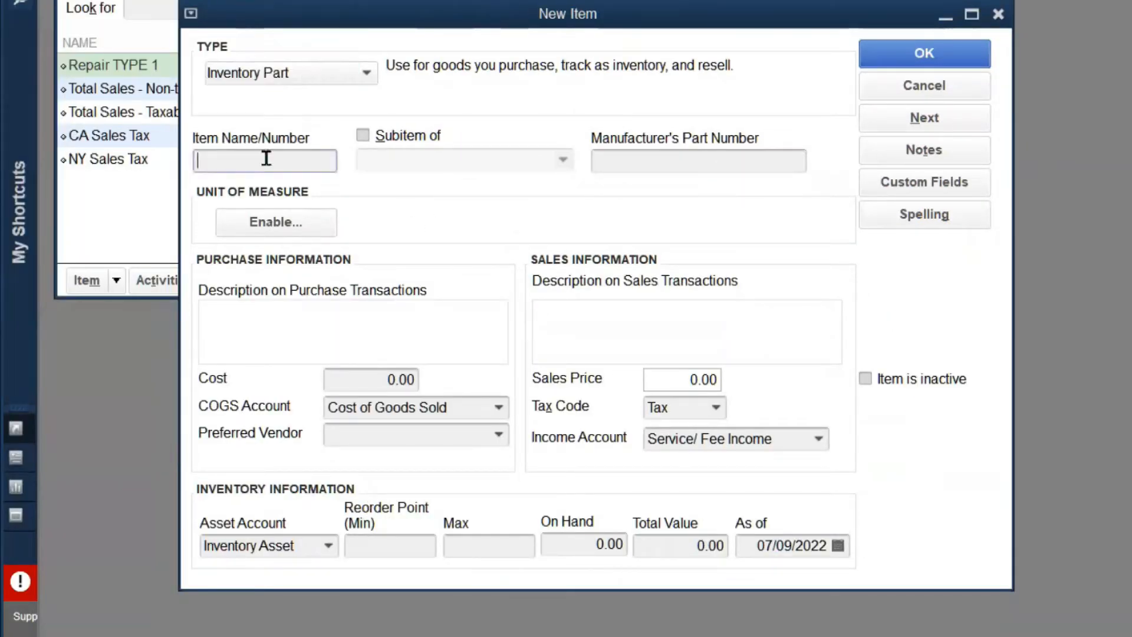
text(Computer model MK1)
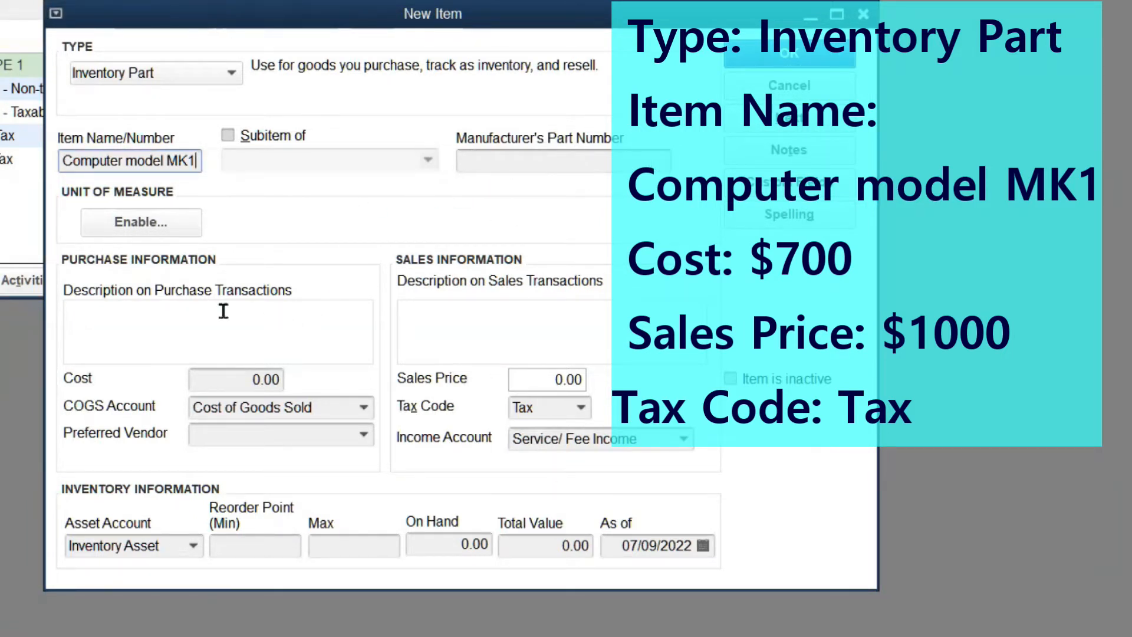
Enter the purchase description Computer Space NK1. i7, 24" monitor and the sales description Computer Space MK1. i7, 24" monitor
click(189, 316)
text(Computer Space )
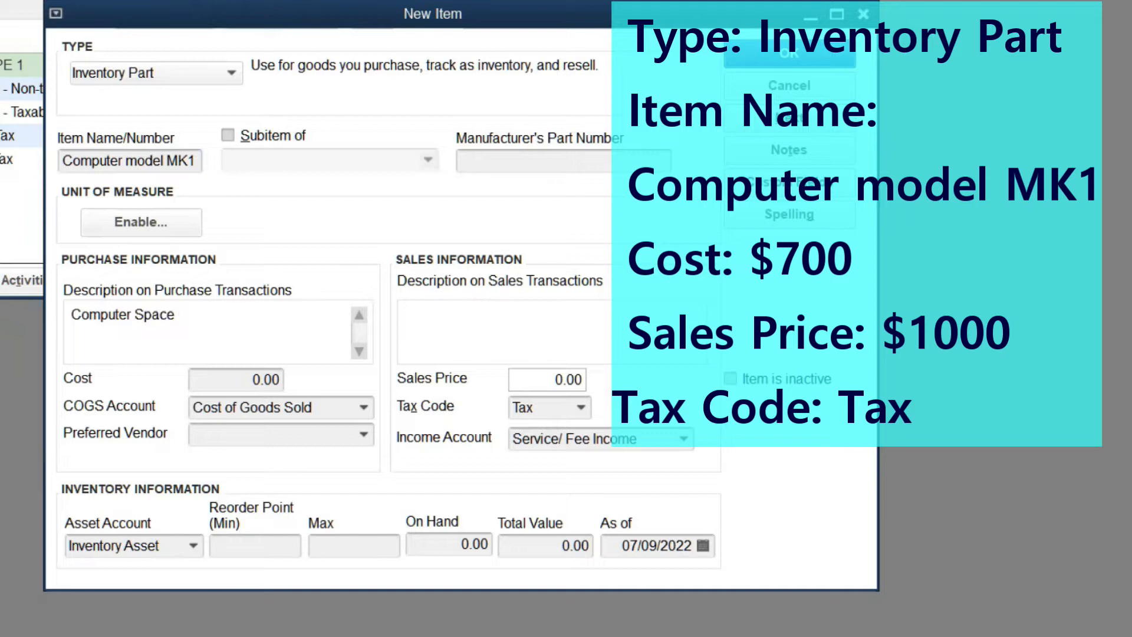
text(i7, 24" monitor)
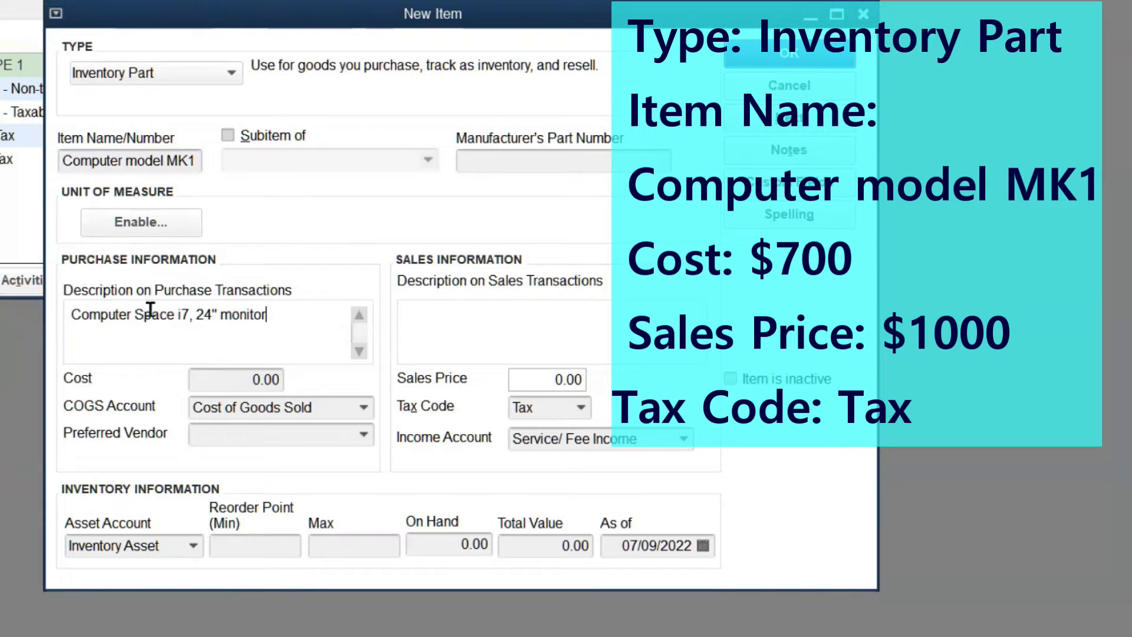
click(452, 328)
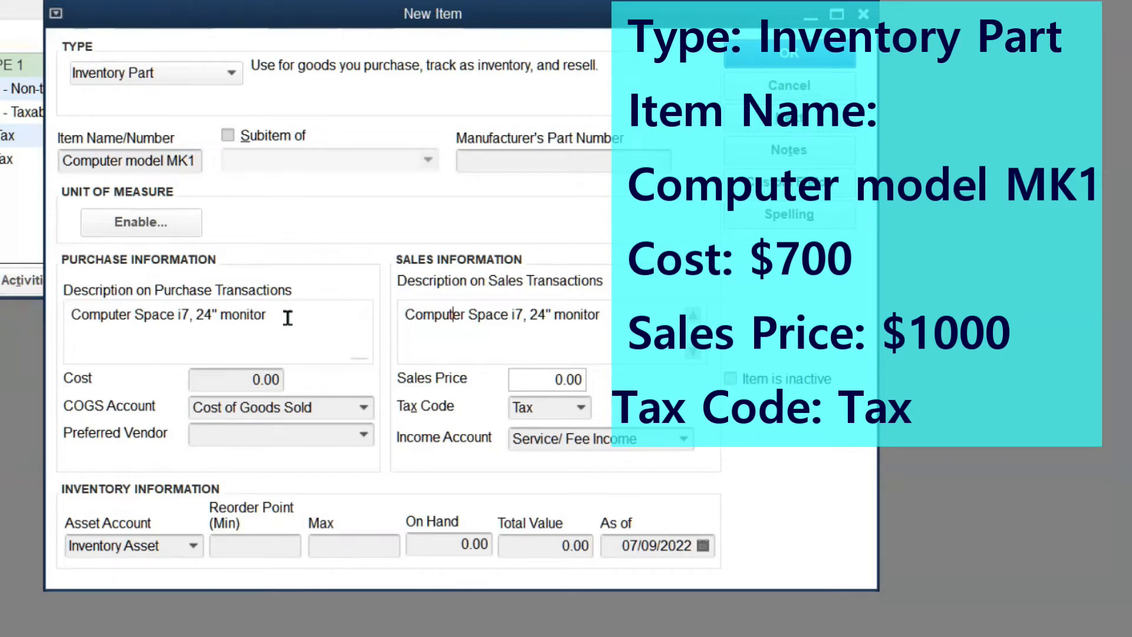
click(135, 317)
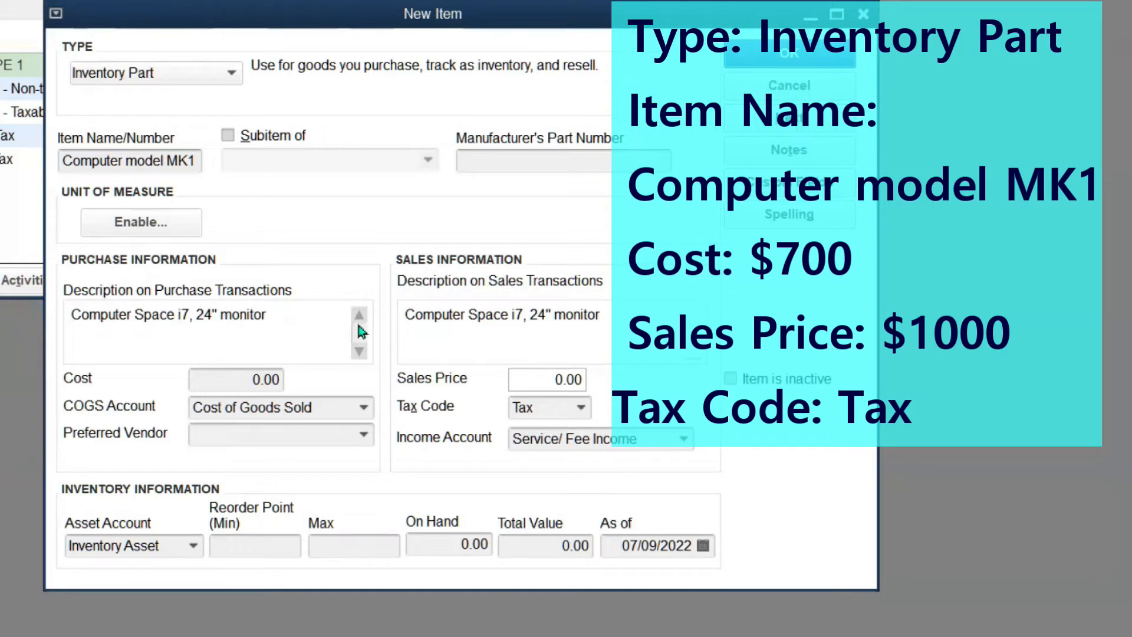
text(NK)
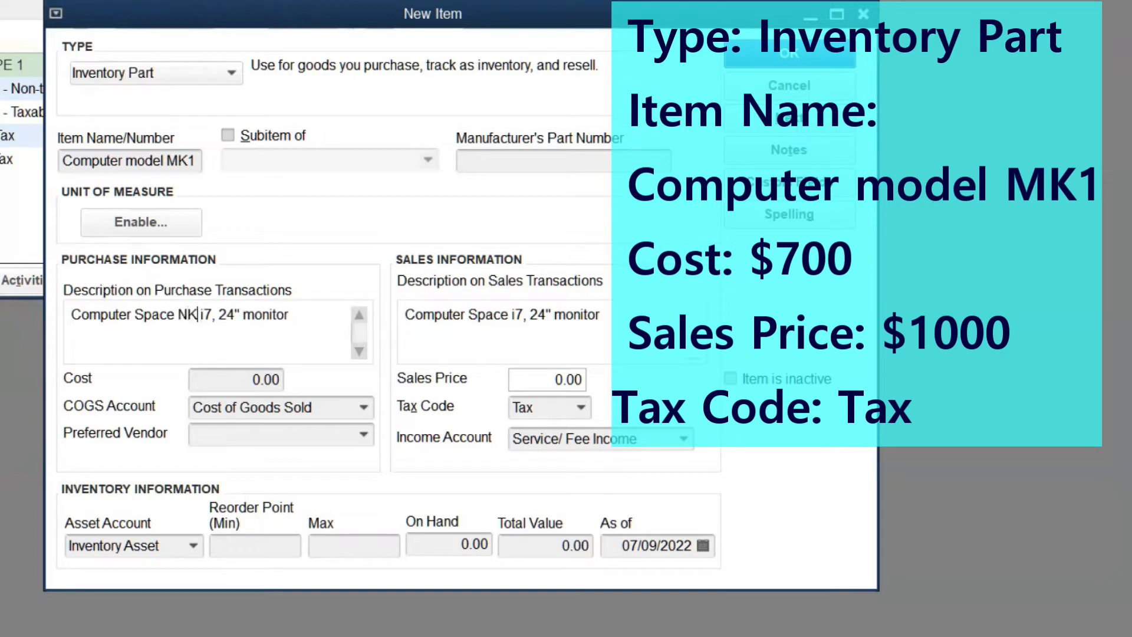
text(1)
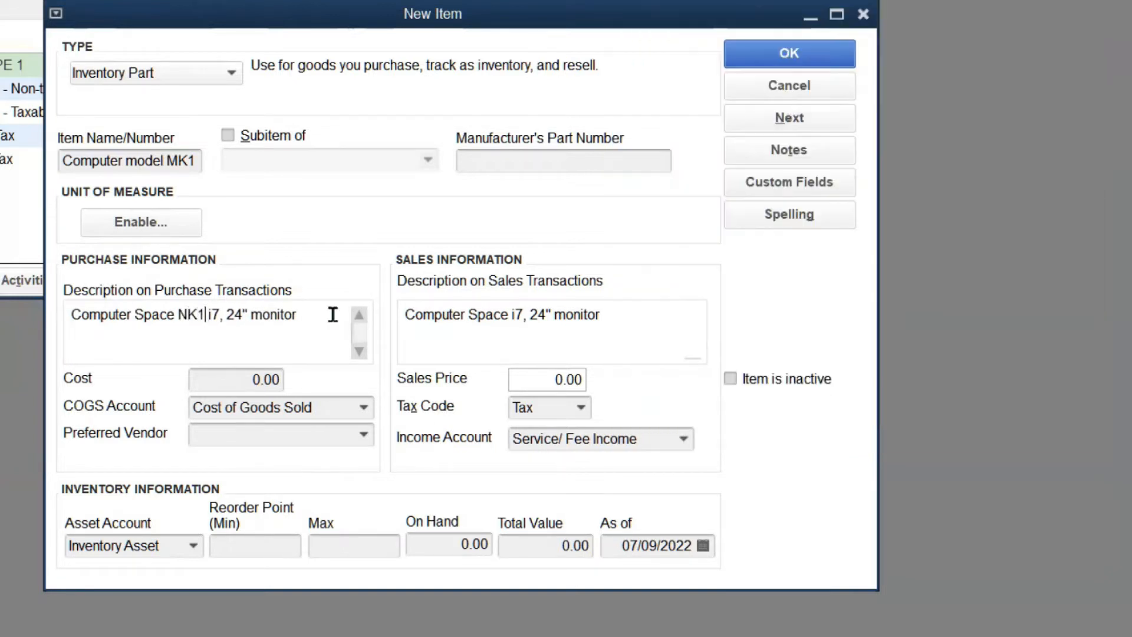
text(.)
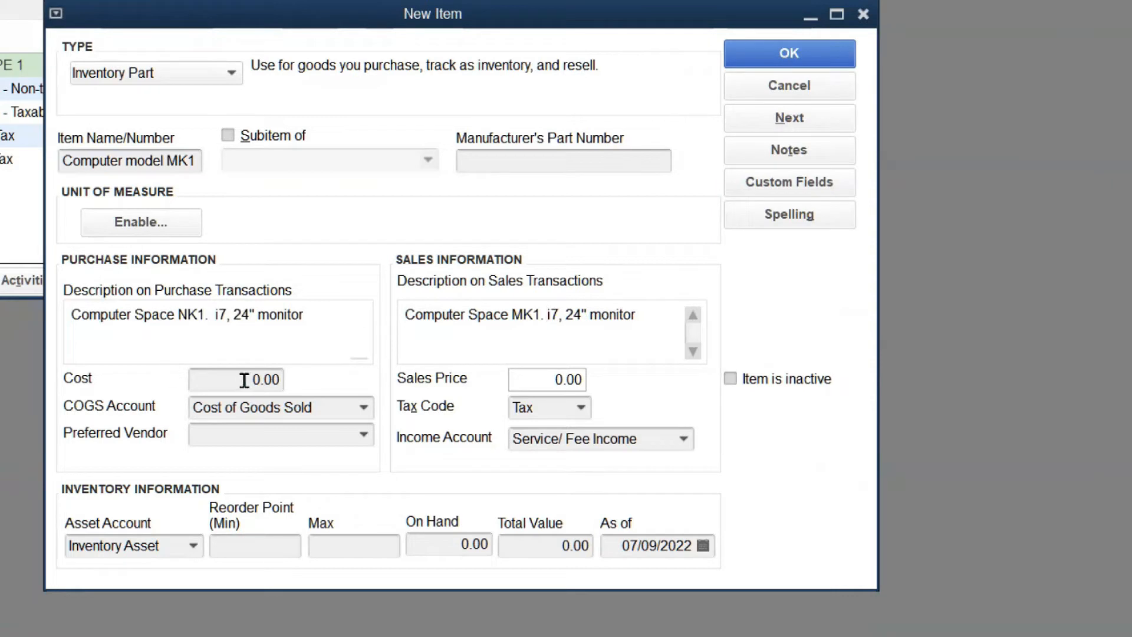
Set the computer item's cost to 700, its sales price to 1000, and its income account to Merchandise Sales
click(246, 380)
text(700)
click(524, 378)
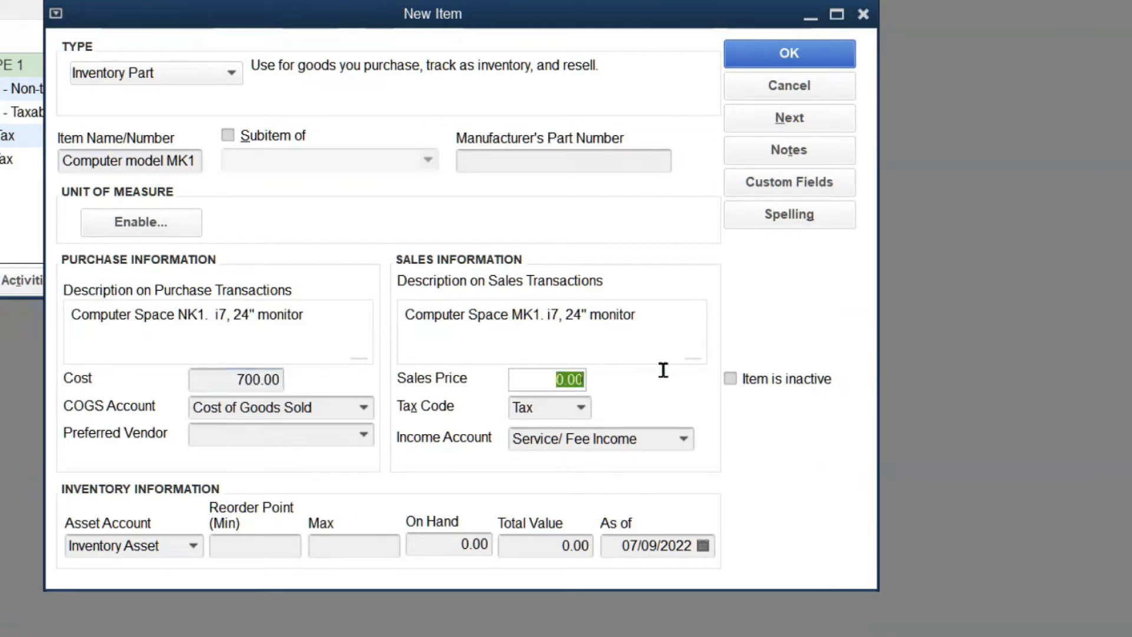
text(1000)
click(683, 439)
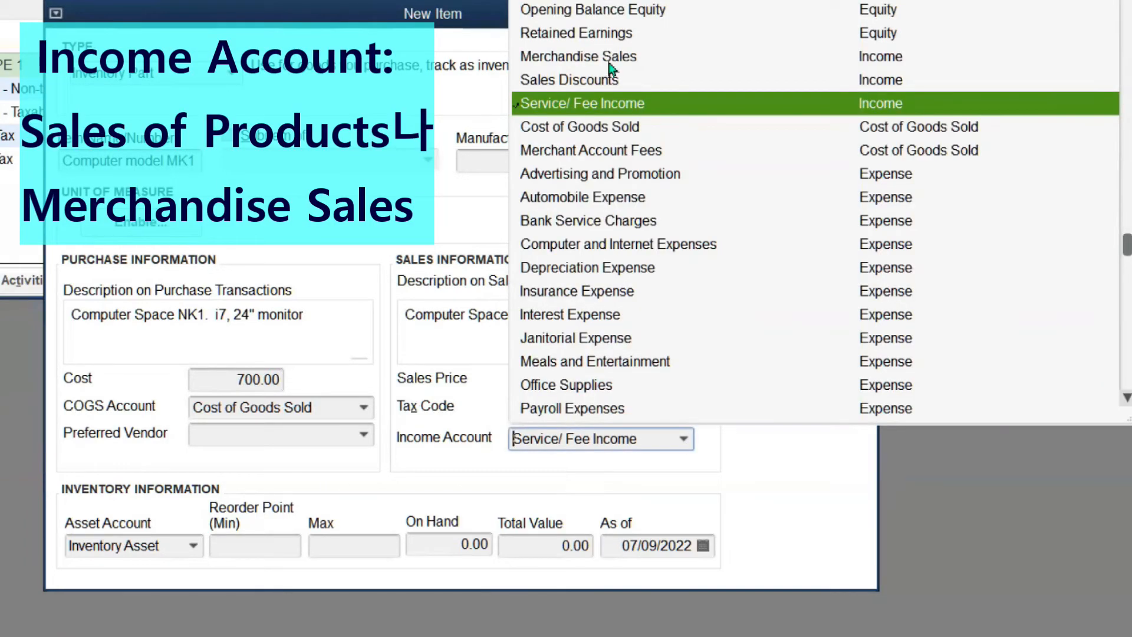
click(613, 58)
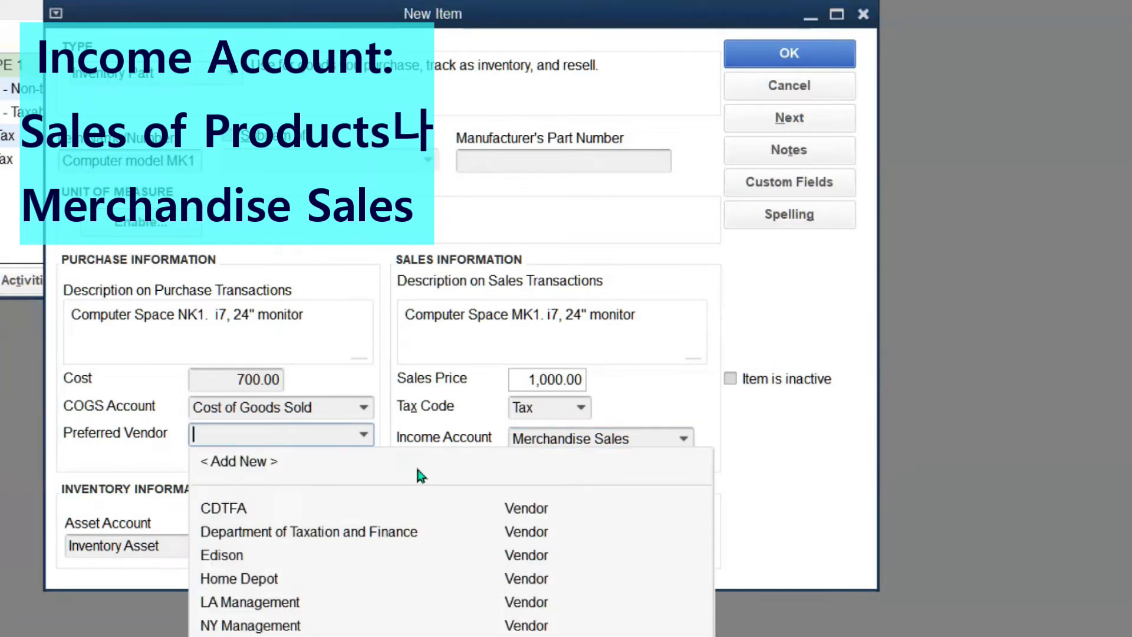
Add a new preferred vendor named Space Computer for the computer item, with the opening balance date 01/01/2022
click(255, 465)
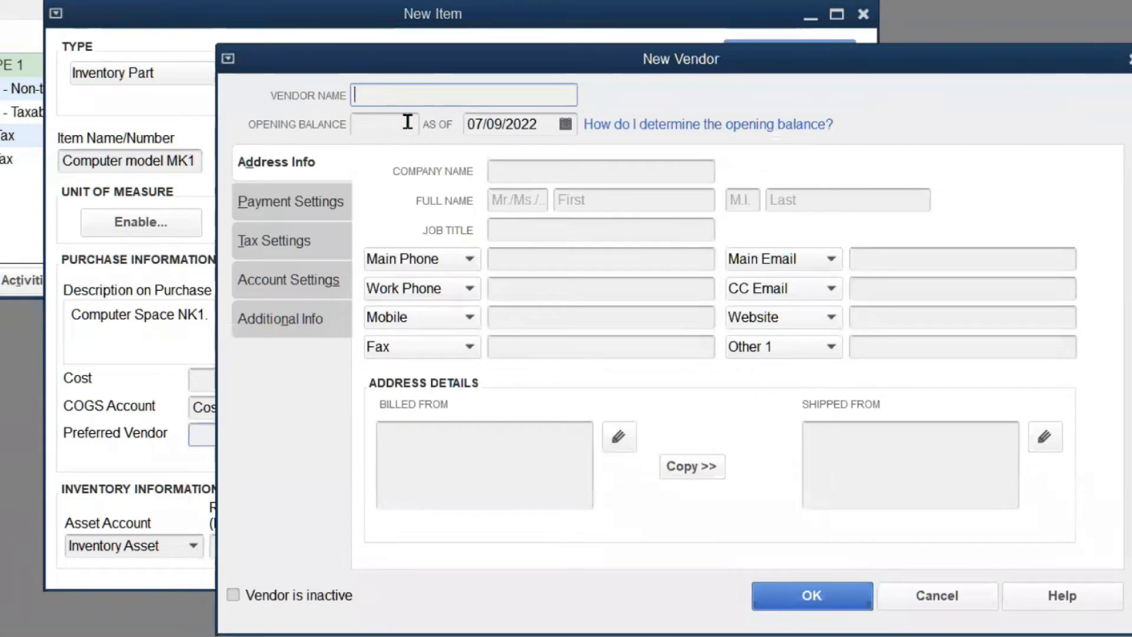
text(Space Computer)
click(566, 125)
click(489, 159)
click(489, 159)
click(488, 159)
click(488, 159)
click(488, 159)
click(488, 160)
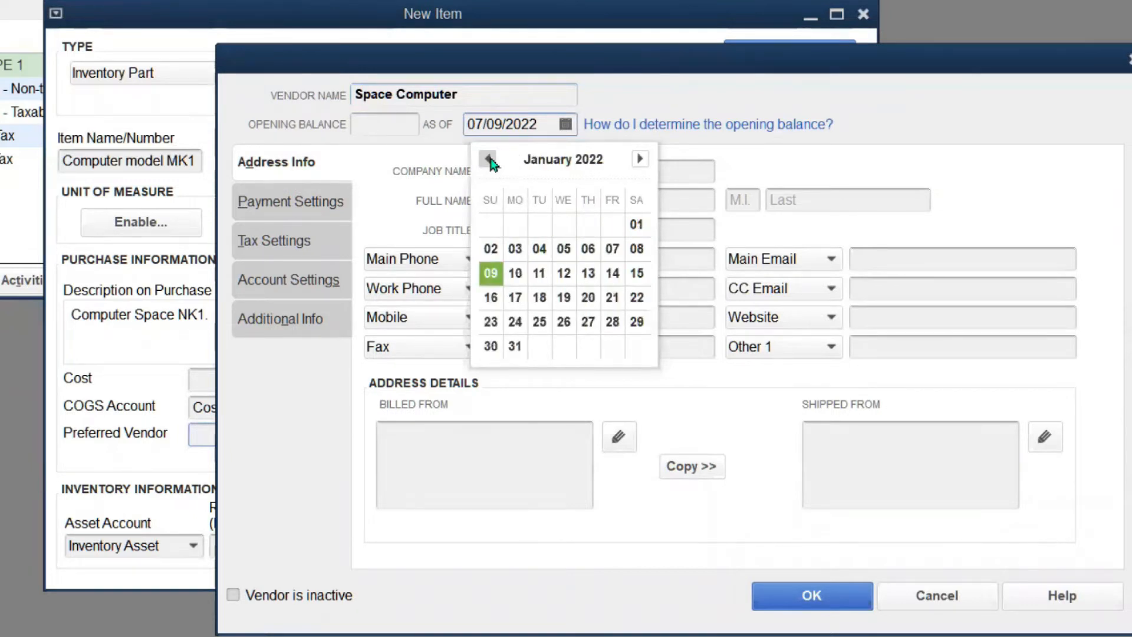
click(636, 224)
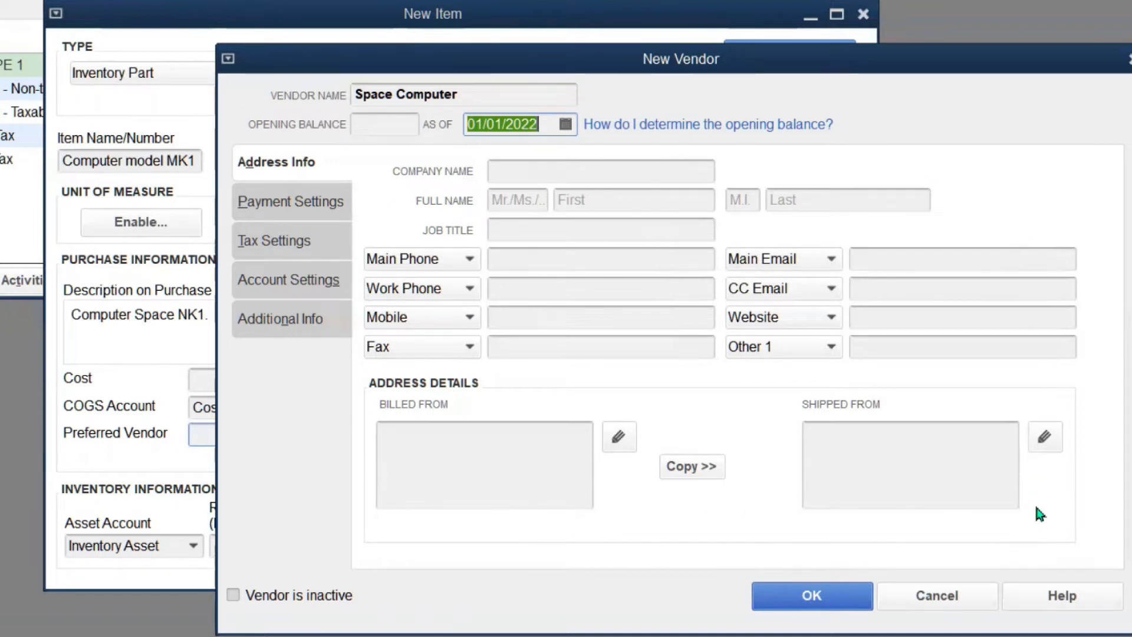
click(825, 607)
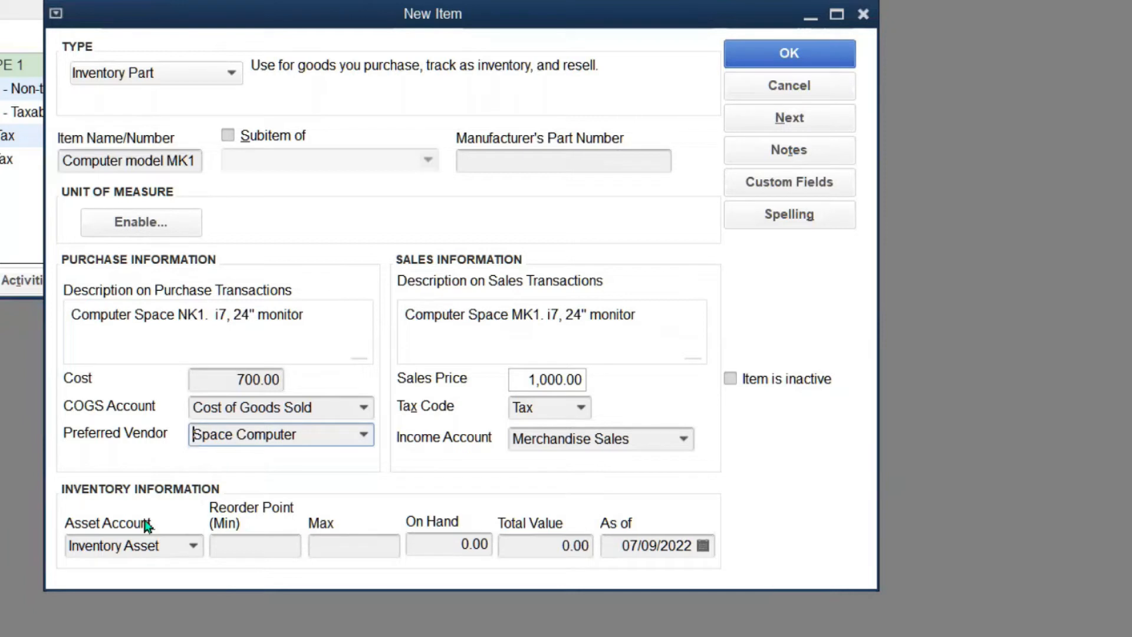
Set the computer item's minimum reorder point to 25 and its as-of date to 03/01/2022, and save it to continue with another item
click(255, 547)
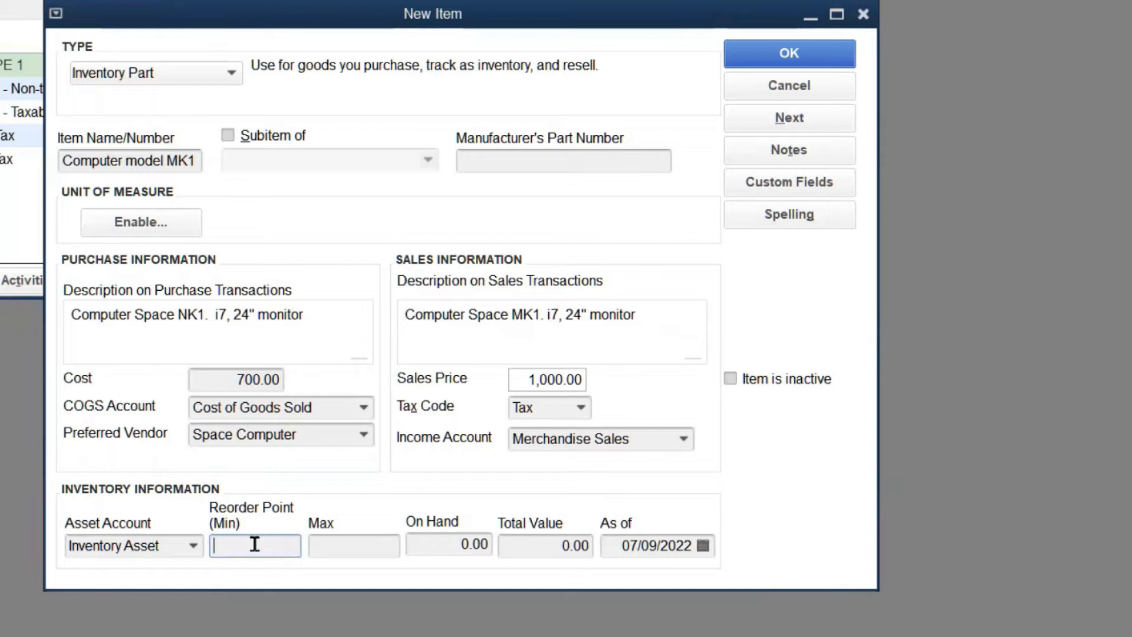
text(25)
click(703, 545)
click(625, 581)
click(625, 580)
click(626, 581)
click(625, 581)
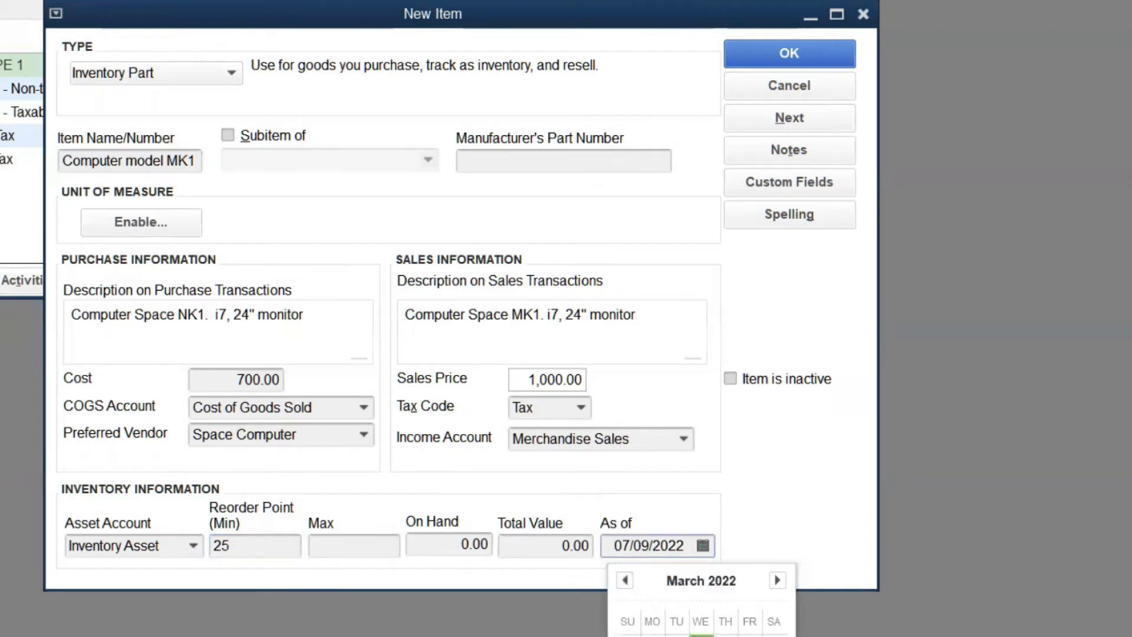
click(676, 635)
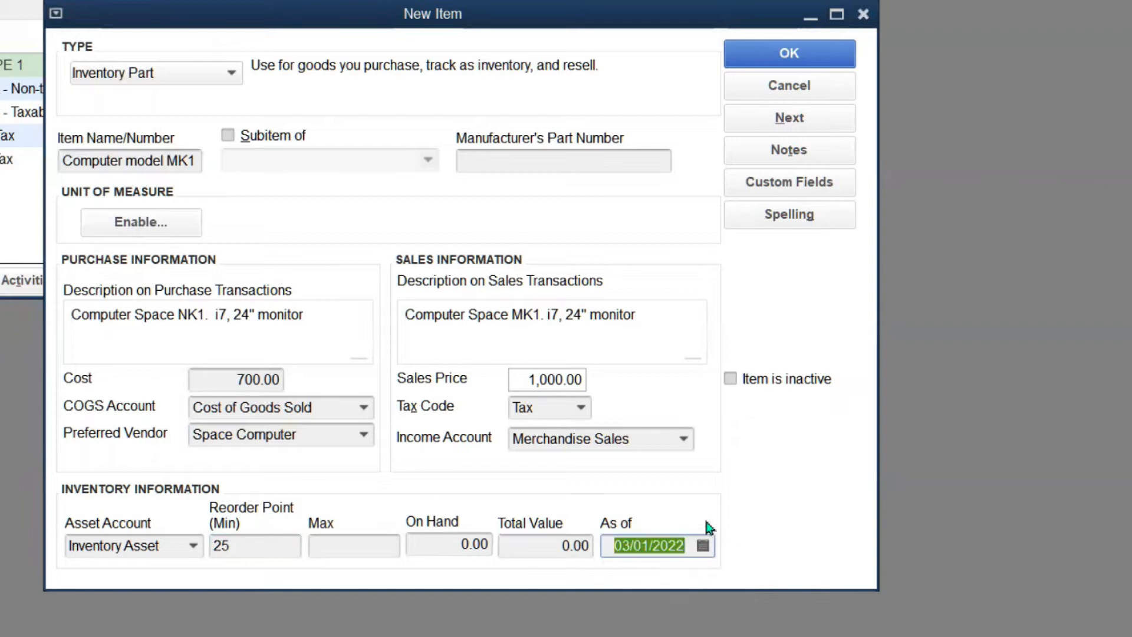
click(806, 118)
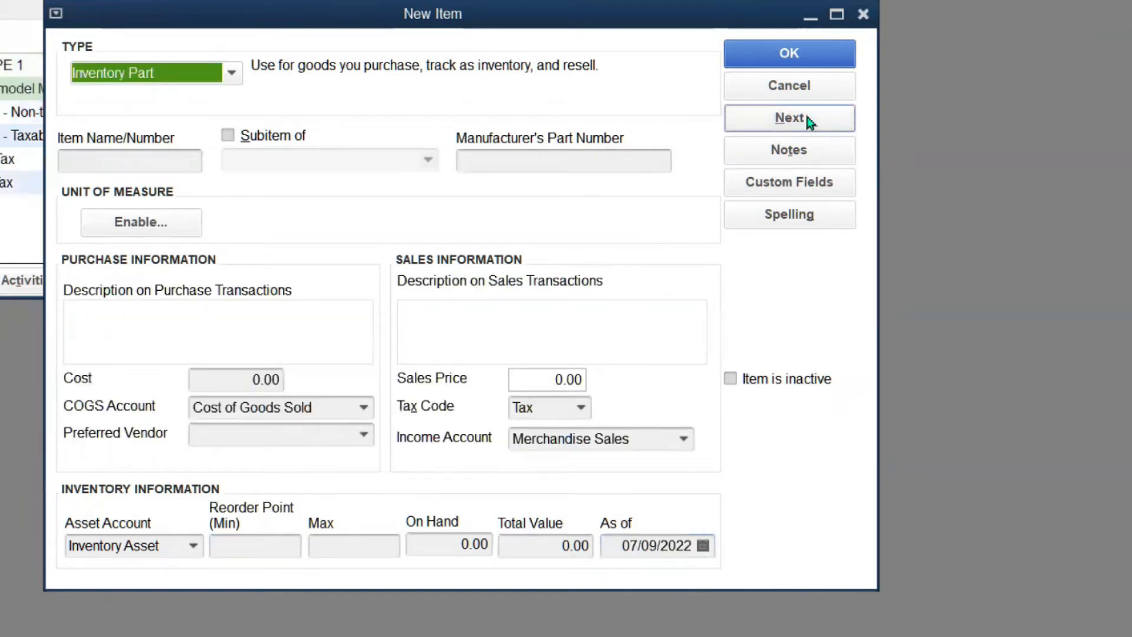
Name the new inventory part Mouse SM1, with cost 25, sales price 50 and preferred vendor Space Computer
click(114, 161)
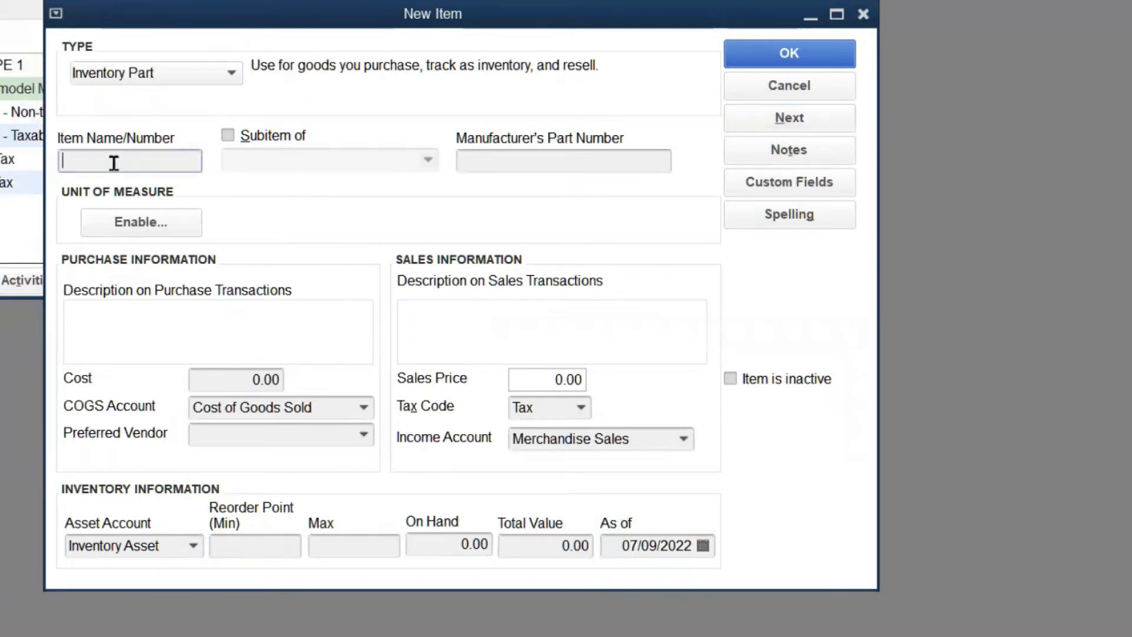
text(Mouse SM1)
click(221, 382)
drag(222, 382, 312, 390)
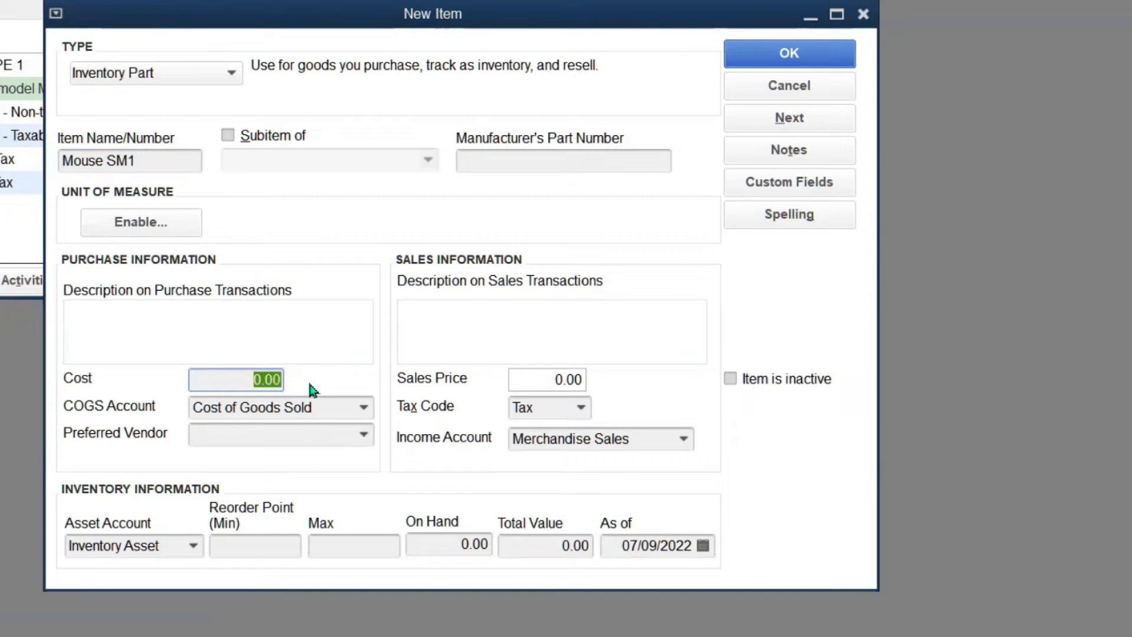
text(25)
click(552, 379)
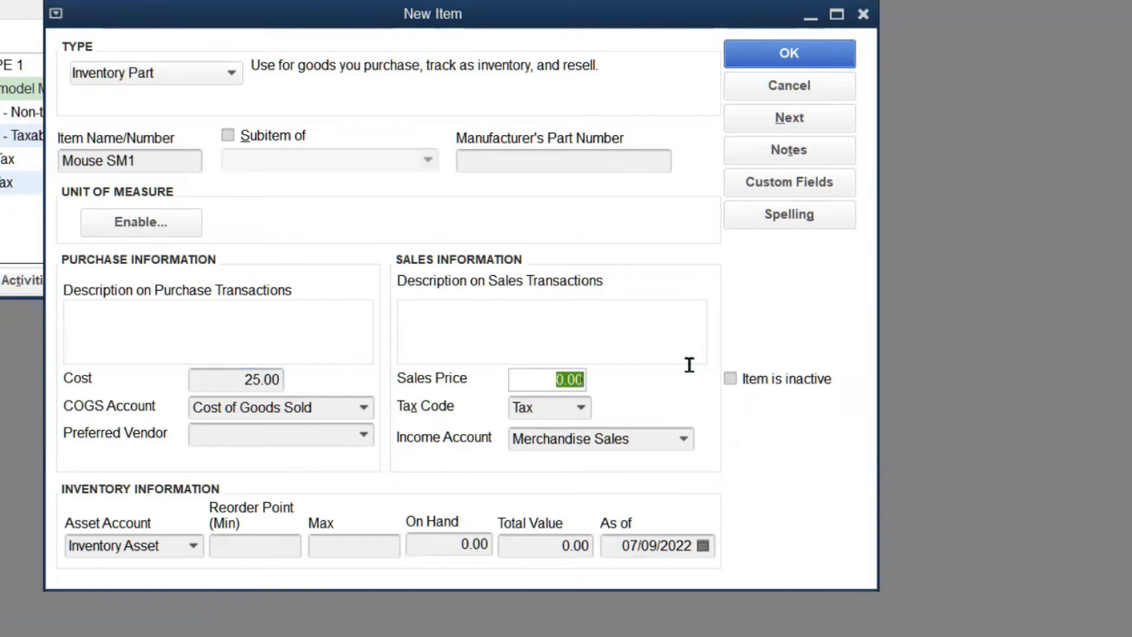
text(50)
click(363, 438)
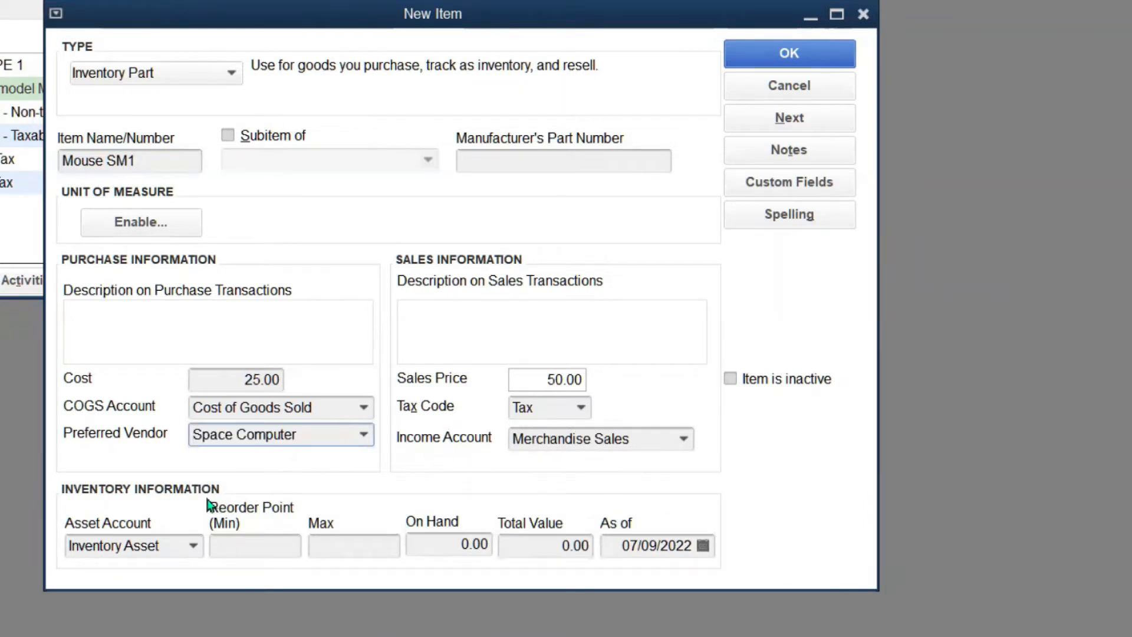
Set the mouse item's minimum reorder point to 20 and its as-of date to 03/01/2022, and save it to continue with another item
click(255, 547)
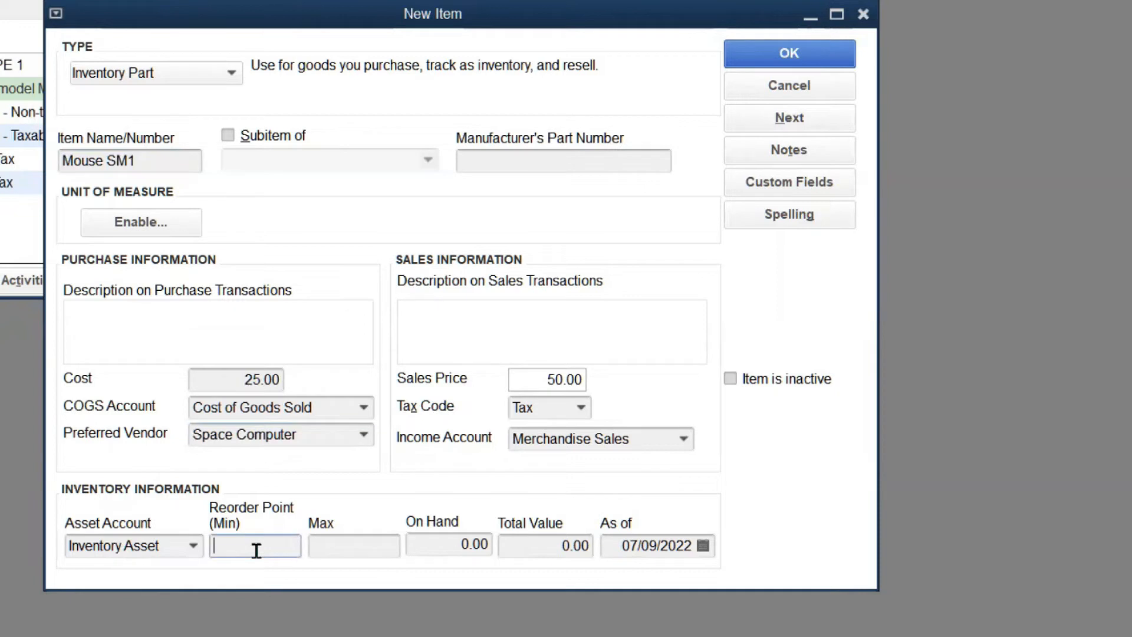
text(20)
click(702, 545)
click(625, 580)
click(624, 580)
click(625, 580)
click(625, 580)
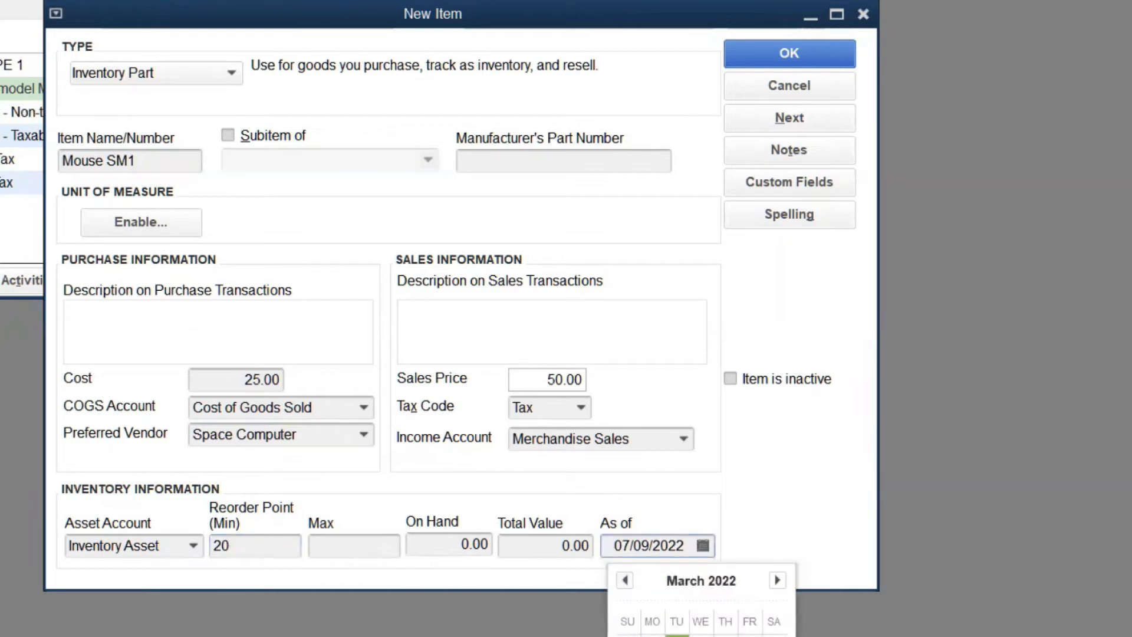
click(676, 636)
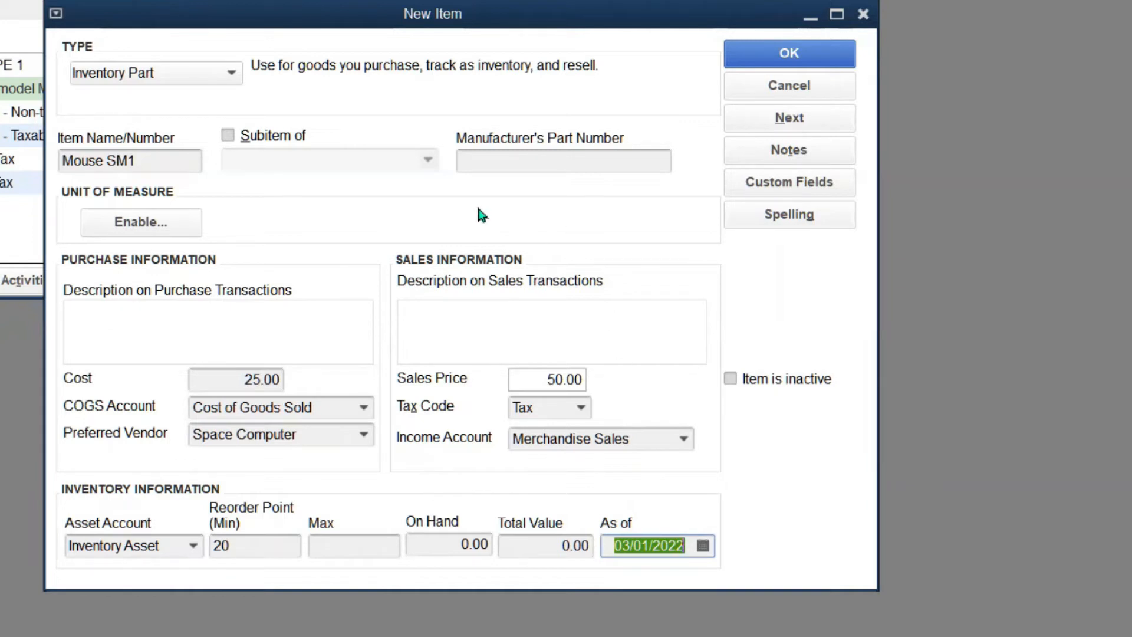
click(803, 120)
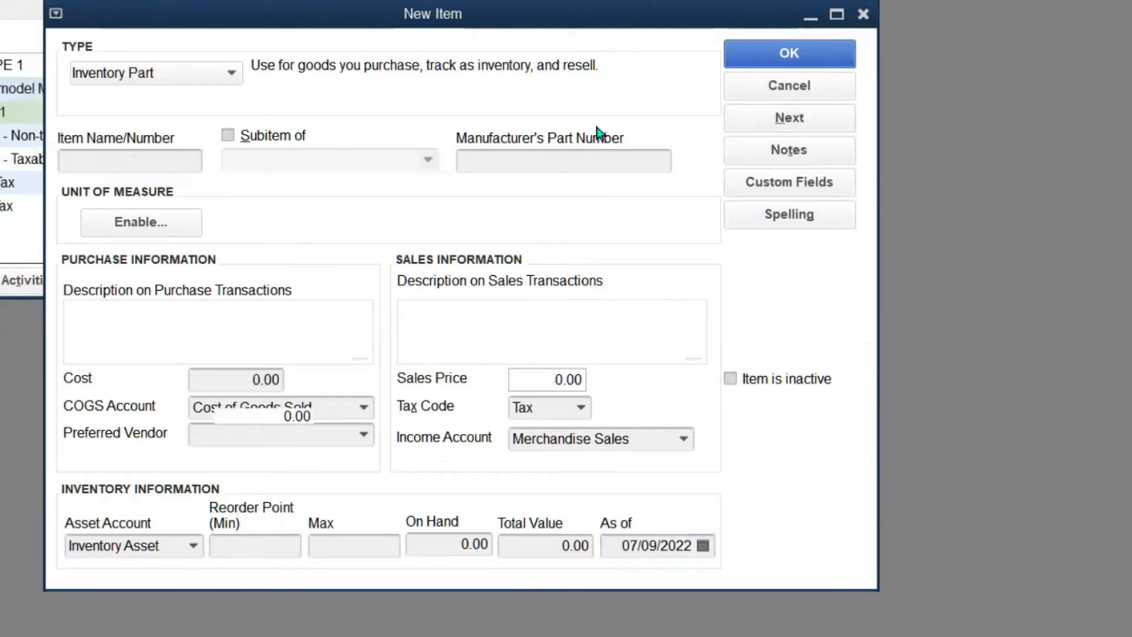
Name the next inventory part Mouse Pad SMP1, with cost 5, sales price 10 and preferred vendor Space Computer
click(115, 158)
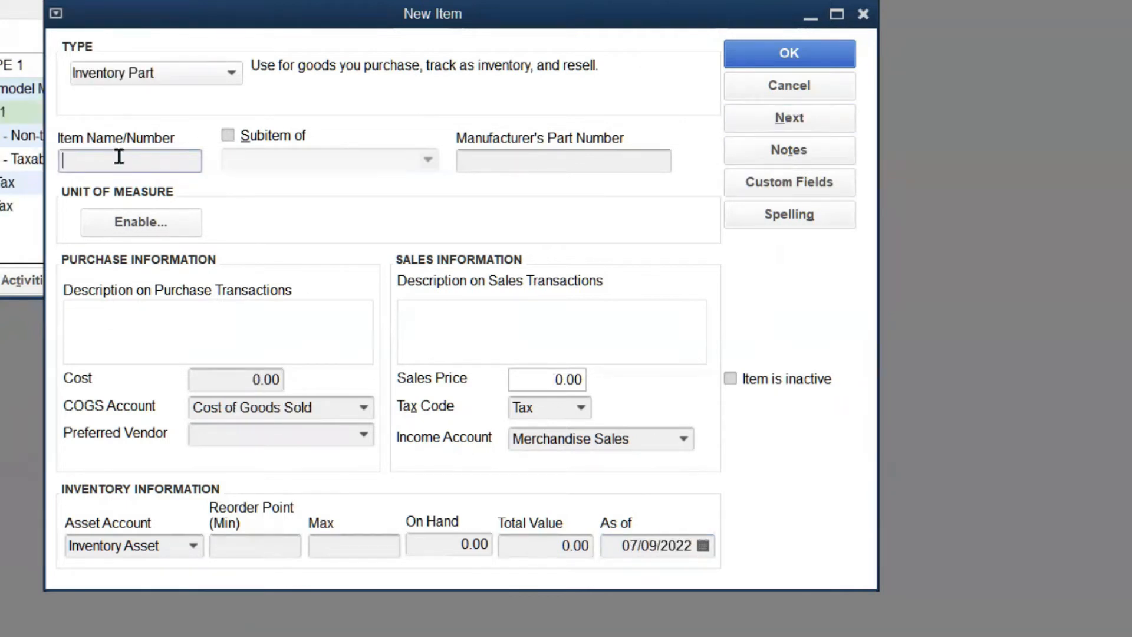
text(Mouse Pad SMP1)
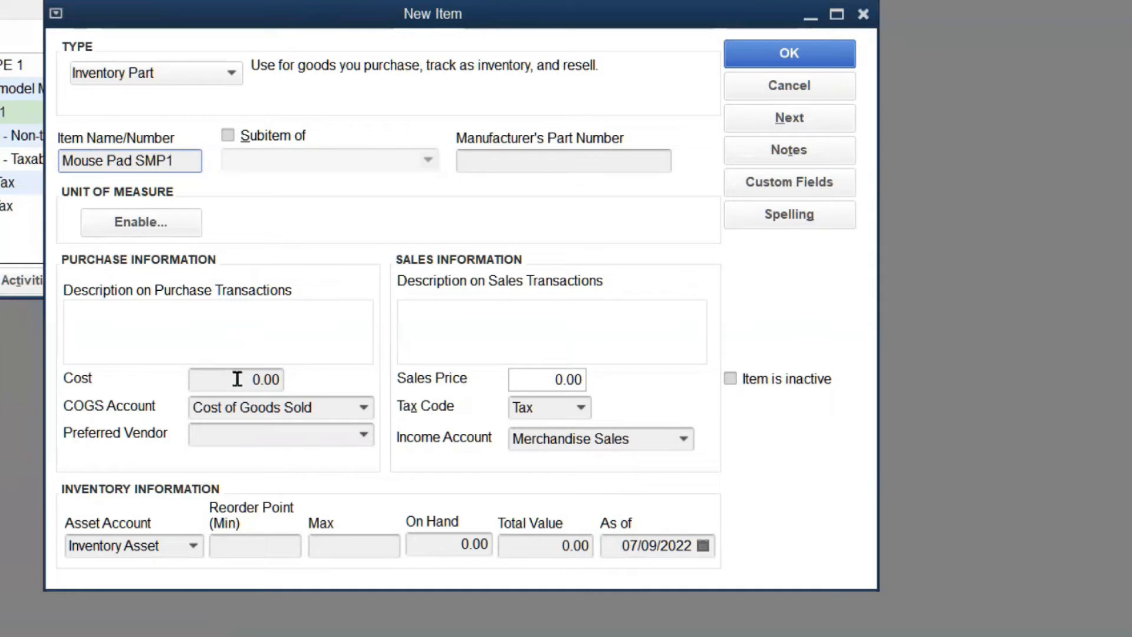
drag(237, 382, 310, 382)
text(5)
click(552, 382)
text(1)
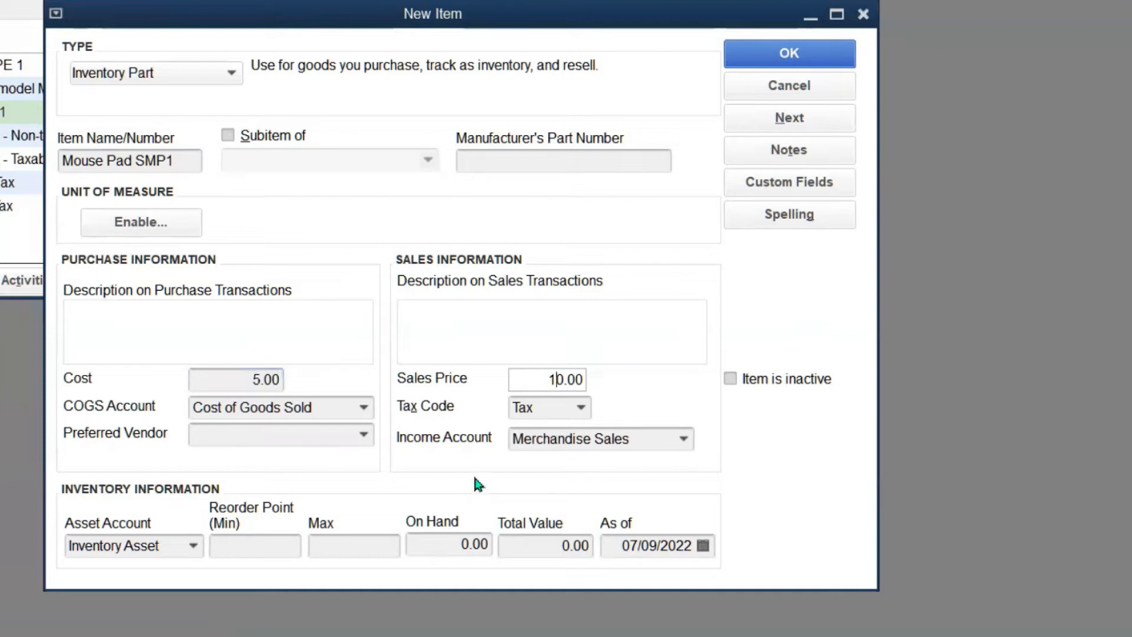
click(364, 436)
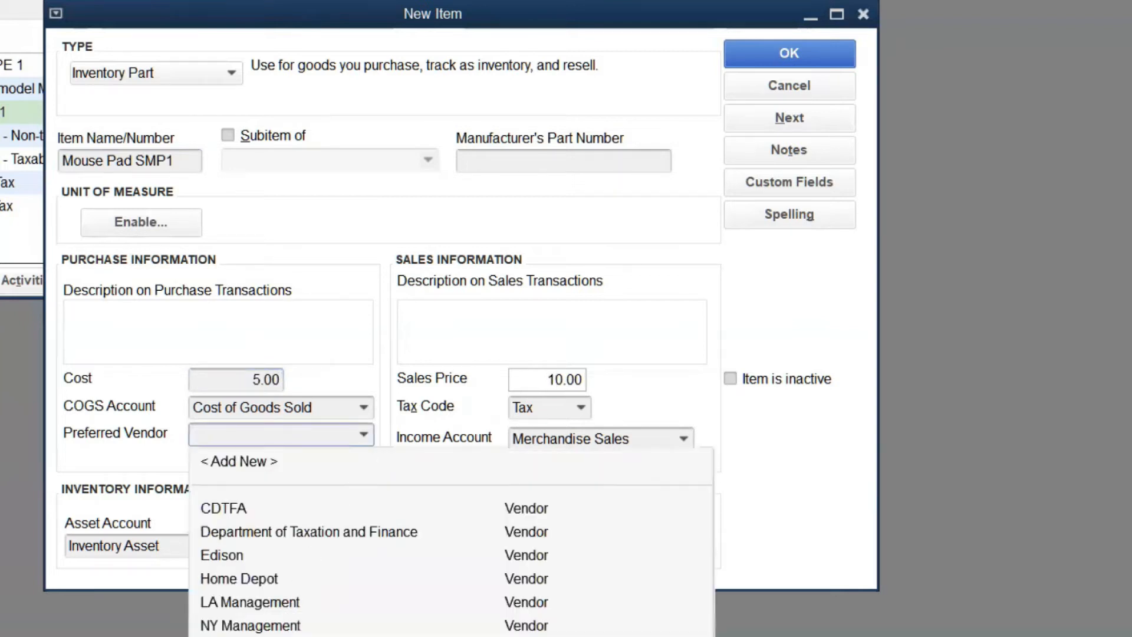
click(253, 636)
Set the mouse pad item's minimum reorder point to 30 and its as-of date to 03/01/2022, and save it to finish adding items
click(242, 548)
text(30)
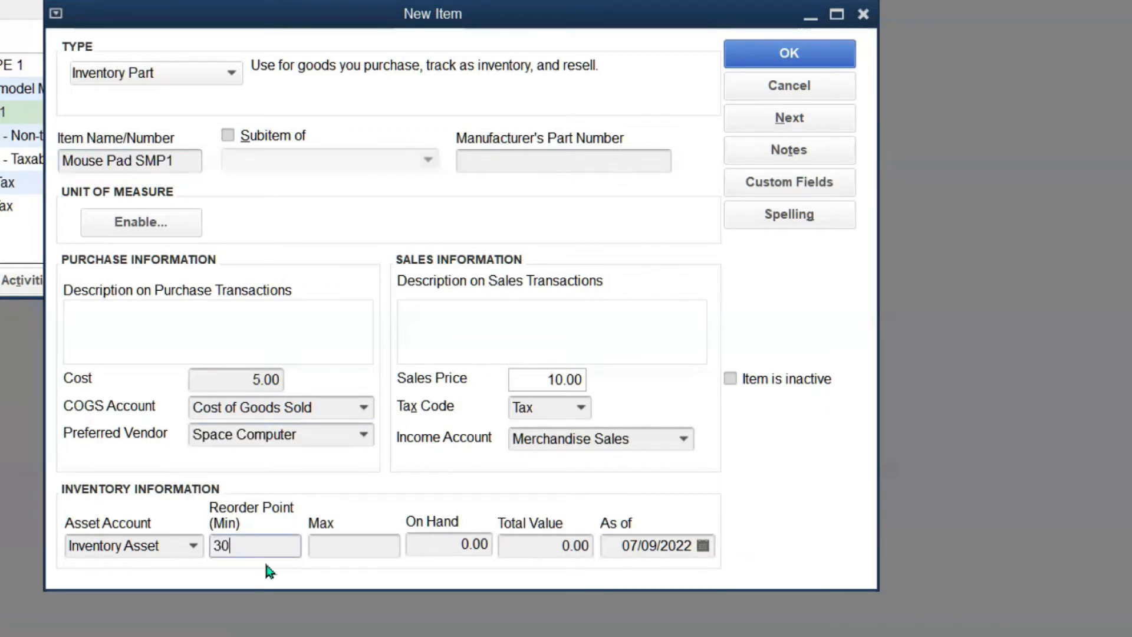
click(623, 580)
click(624, 580)
click(623, 580)
click(624, 580)
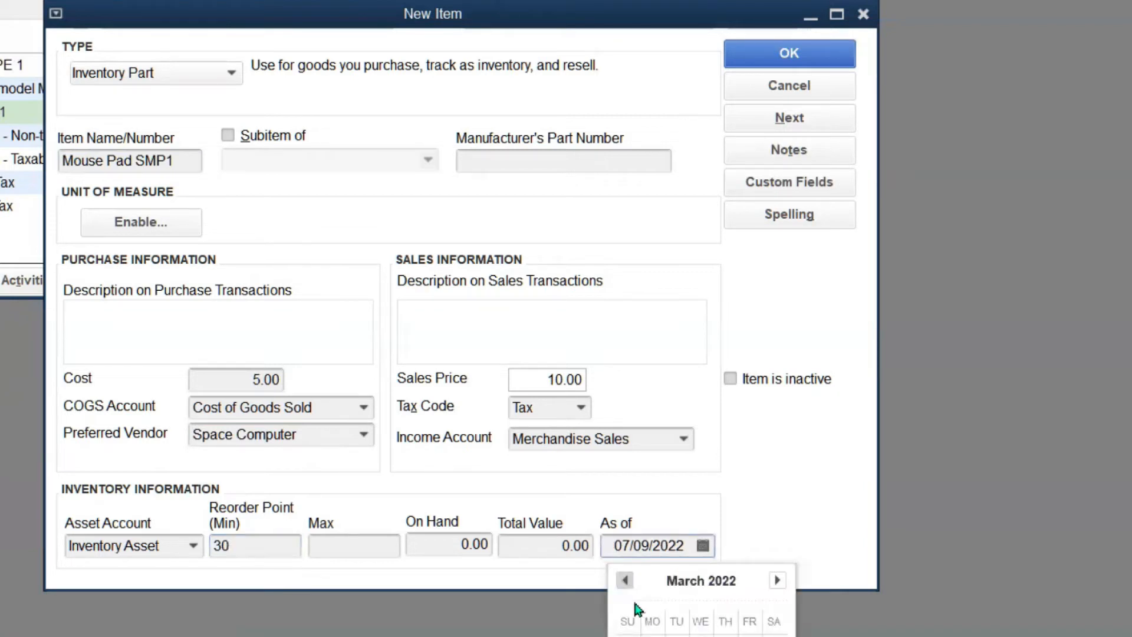
click(677, 636)
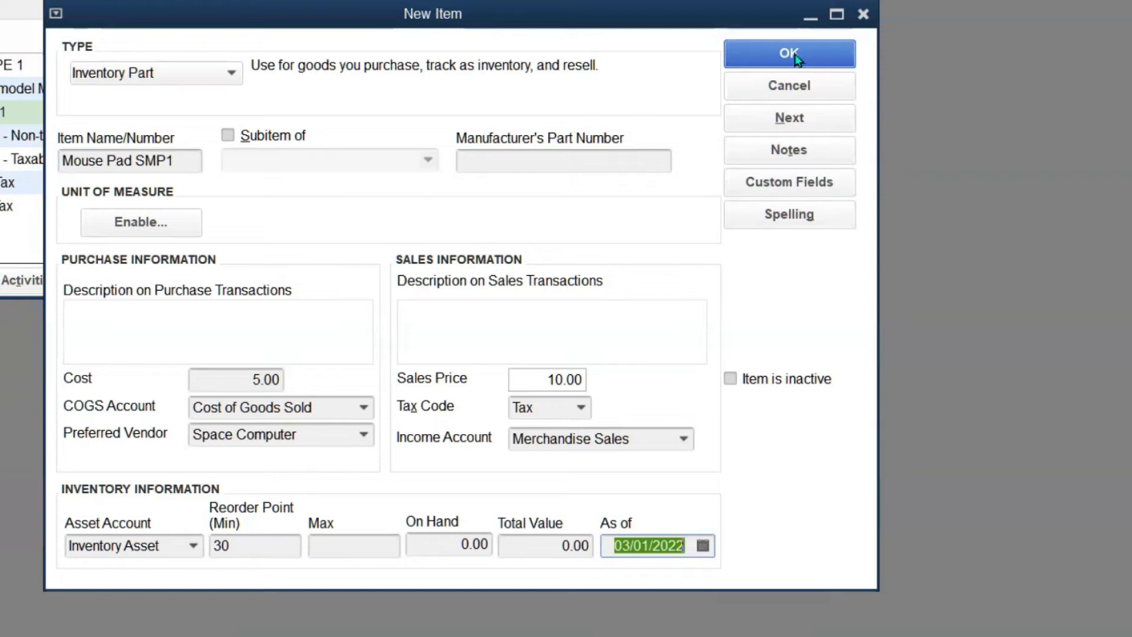
click(778, 56)
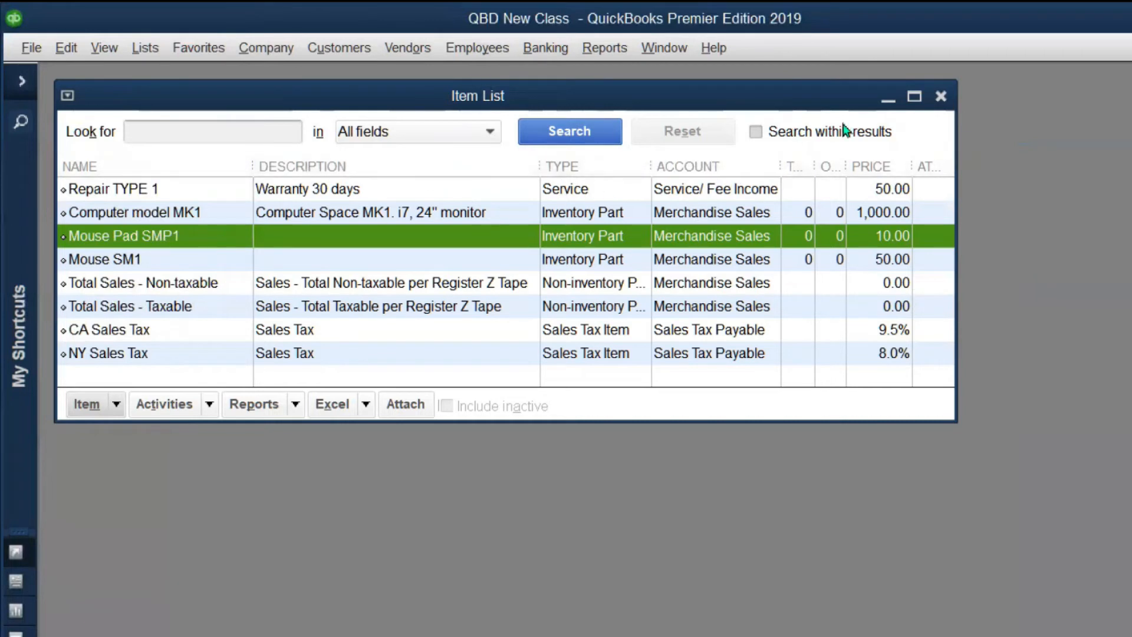
Close the item list and open a blank customer invoice
click(940, 96)
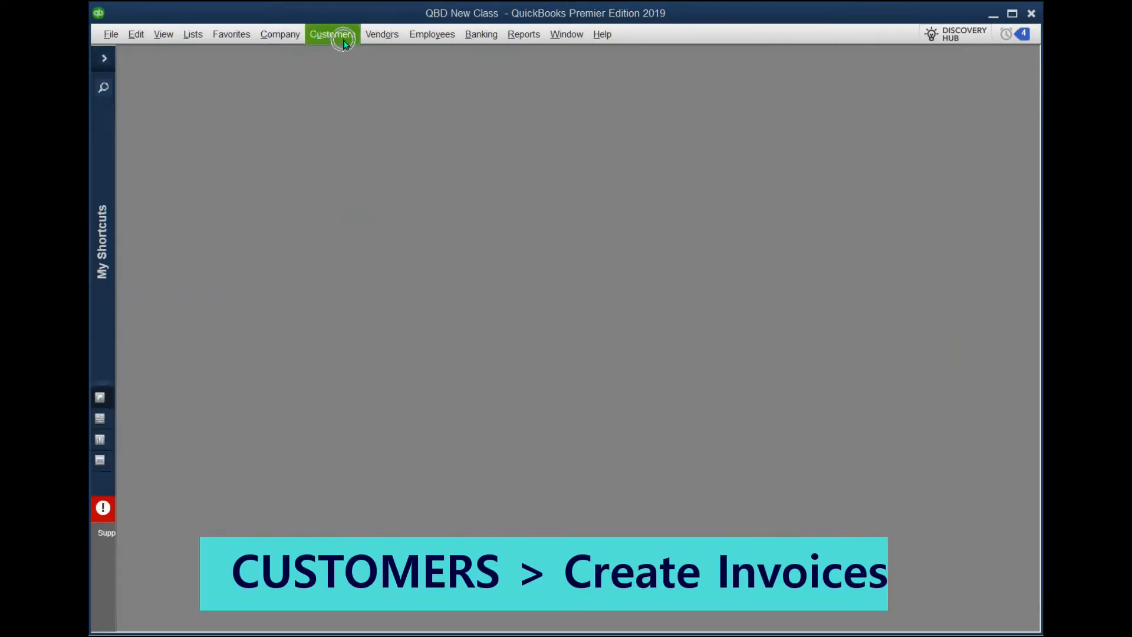
click(344, 41)
click(340, 39)
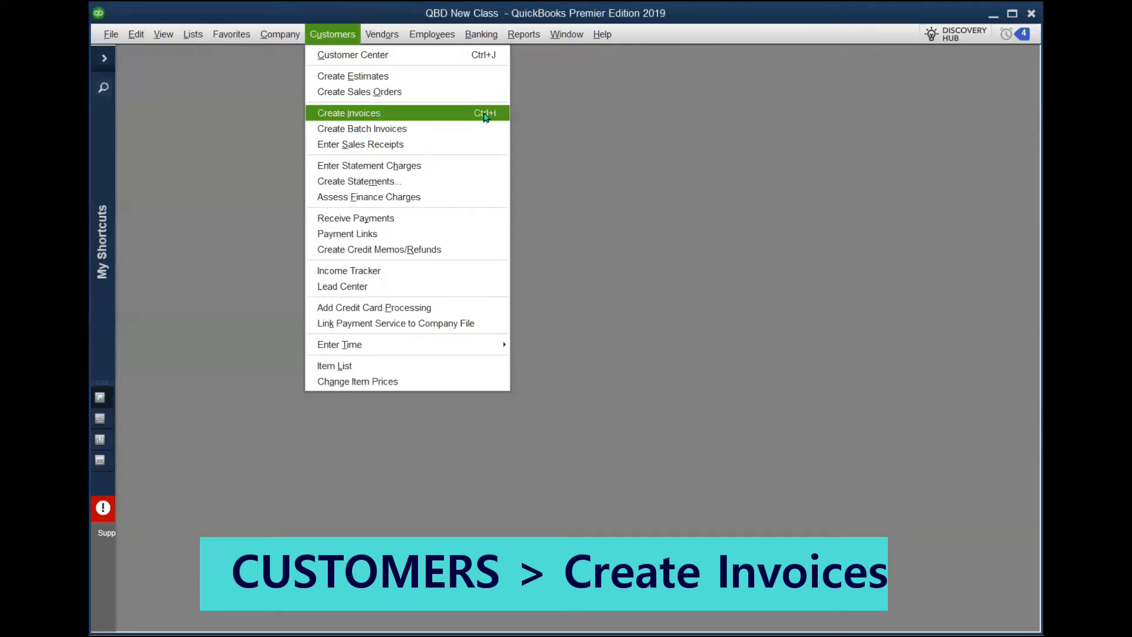
click(404, 115)
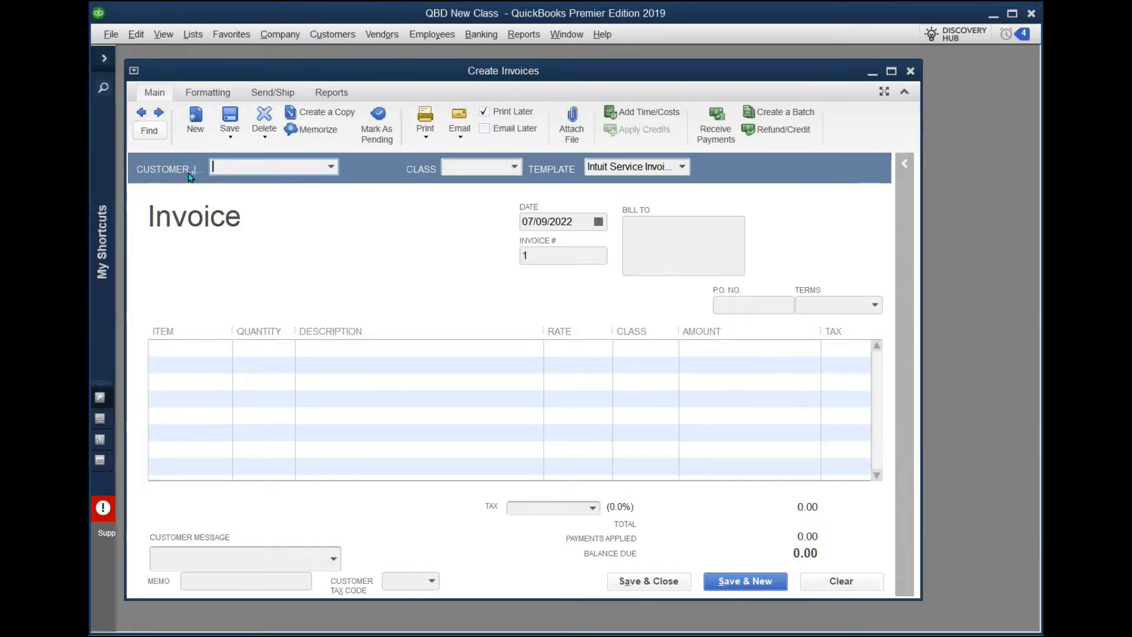
Add a new customer from the invoice, entering the customer's full name and the opening balance date 03/01/2022
click(332, 171)
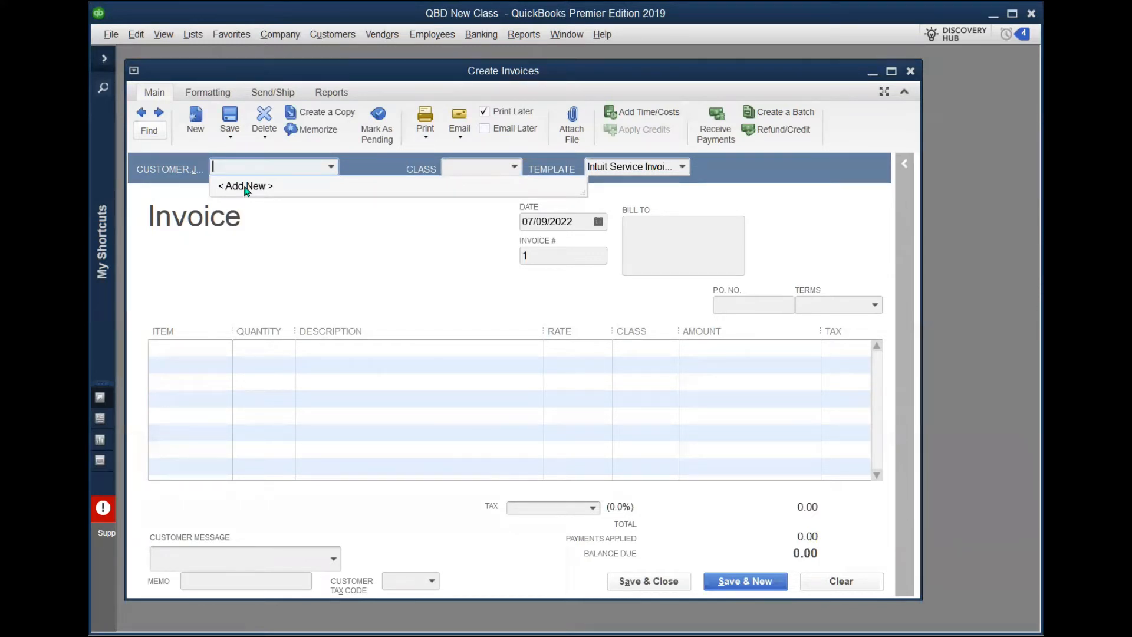
click(246, 187)
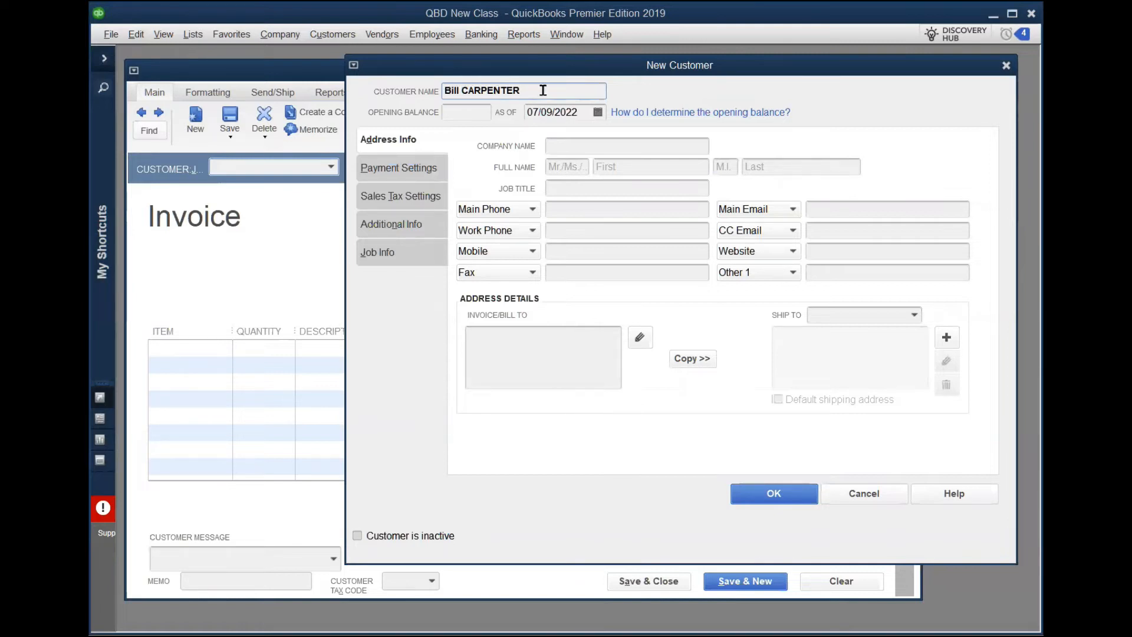
click(597, 112)
click(541, 139)
click(541, 139)
click(541, 140)
click(541, 139)
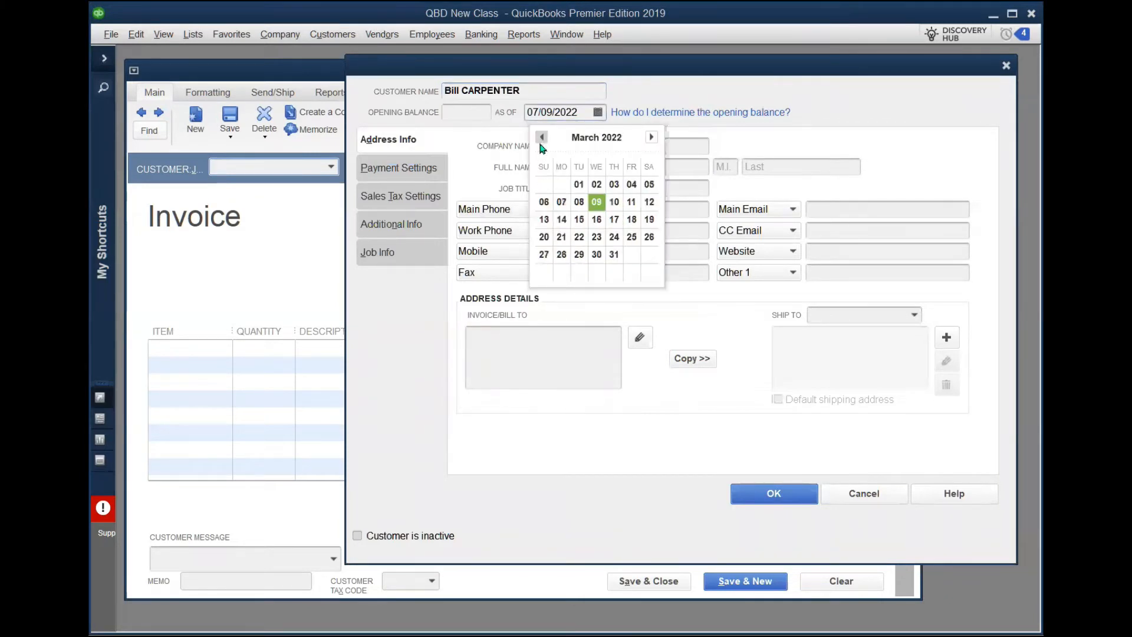
click(579, 184)
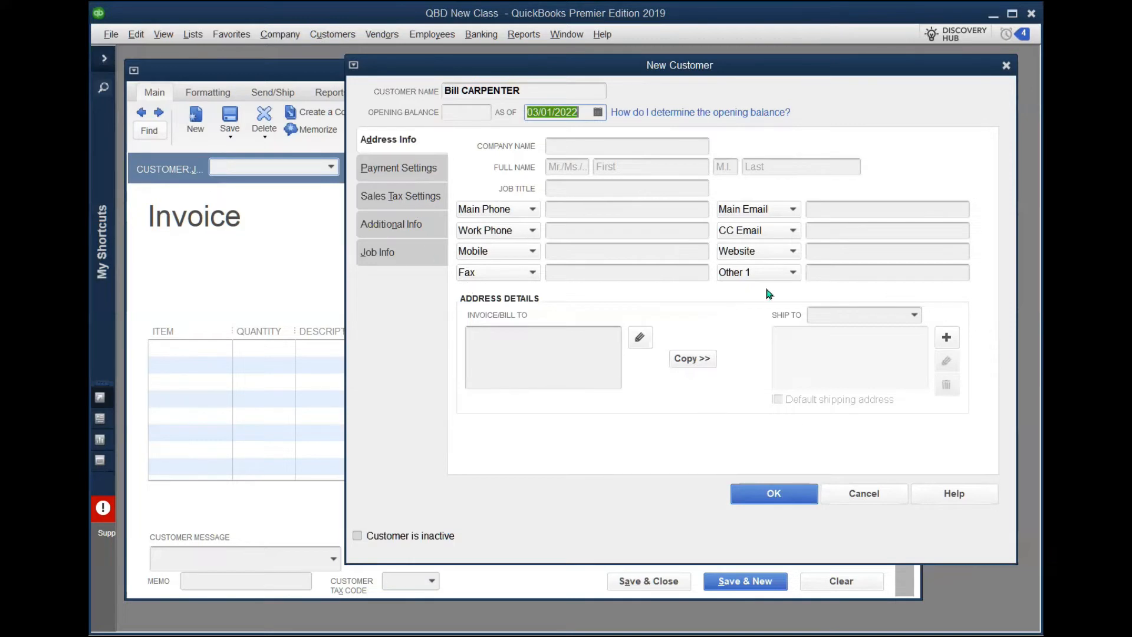
click(799, 497)
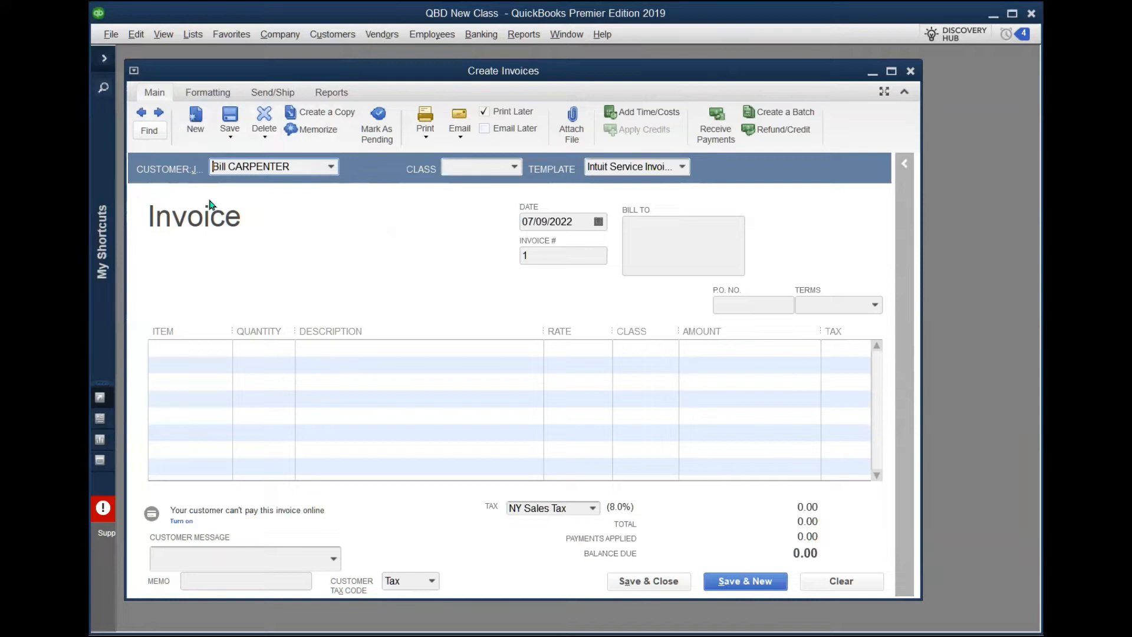
Assign the invoice to class LA and switch its template to Intuit Product Invoice
click(515, 168)
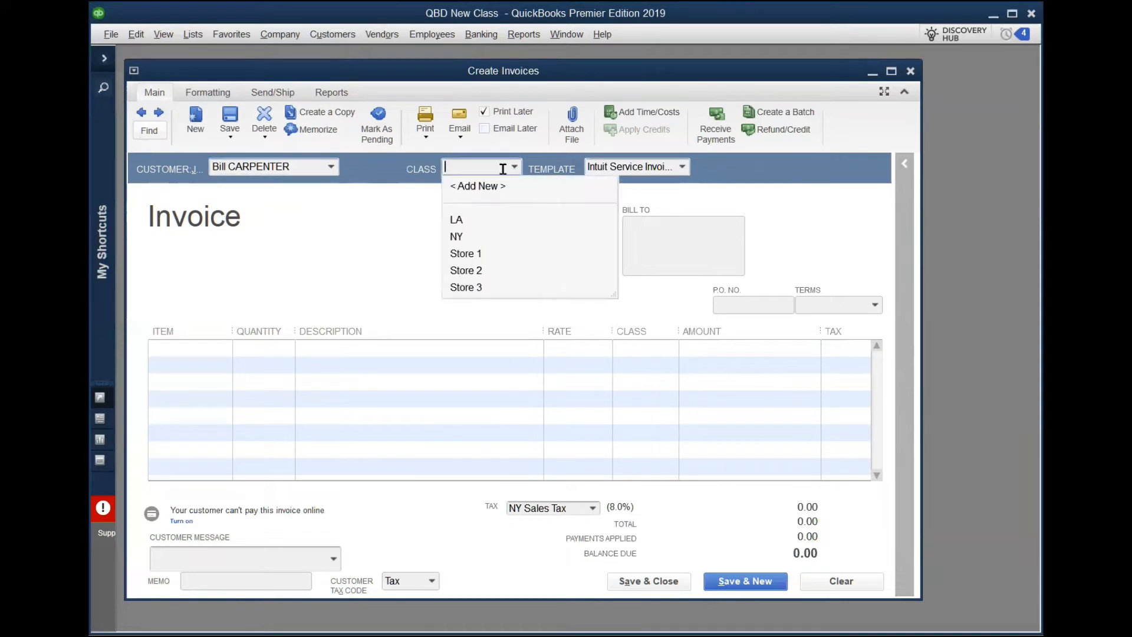
click(457, 220)
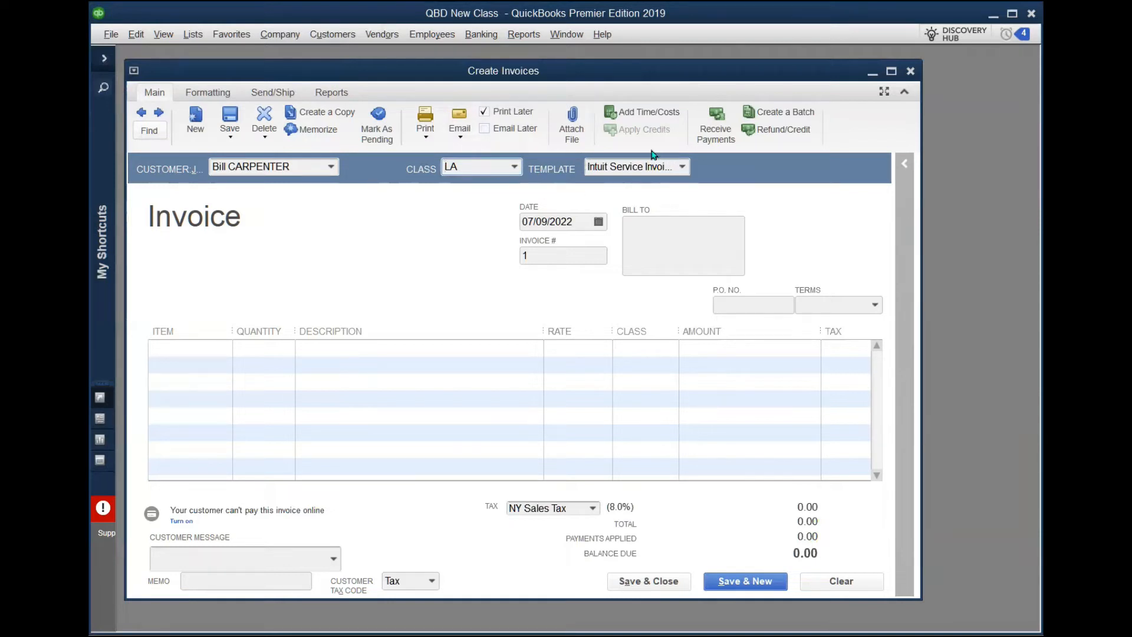
click(684, 168)
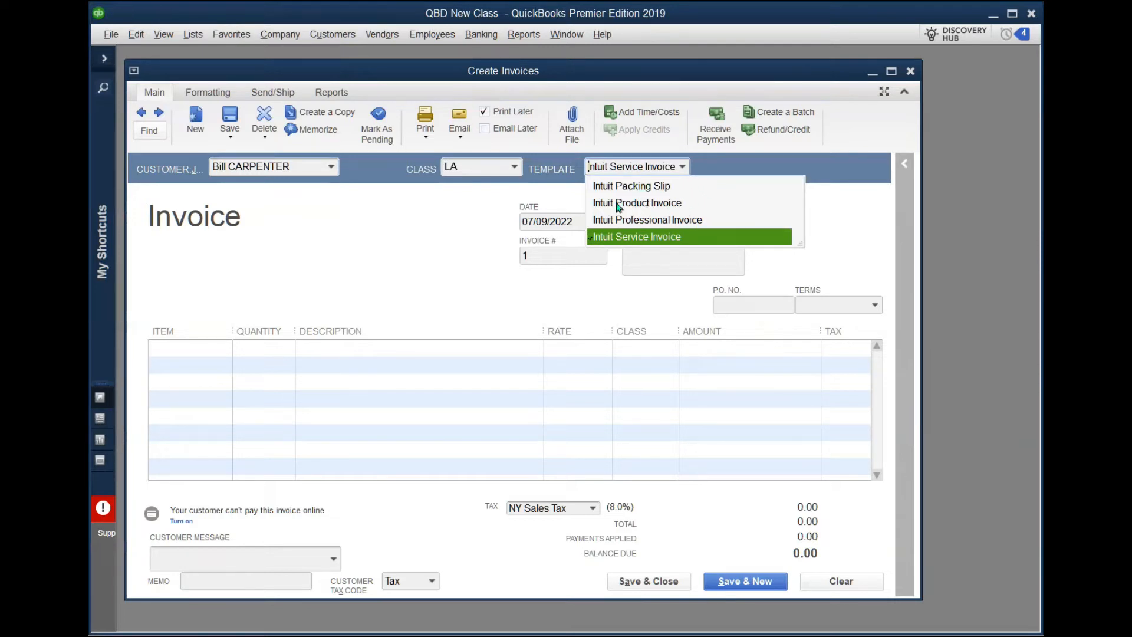
click(670, 206)
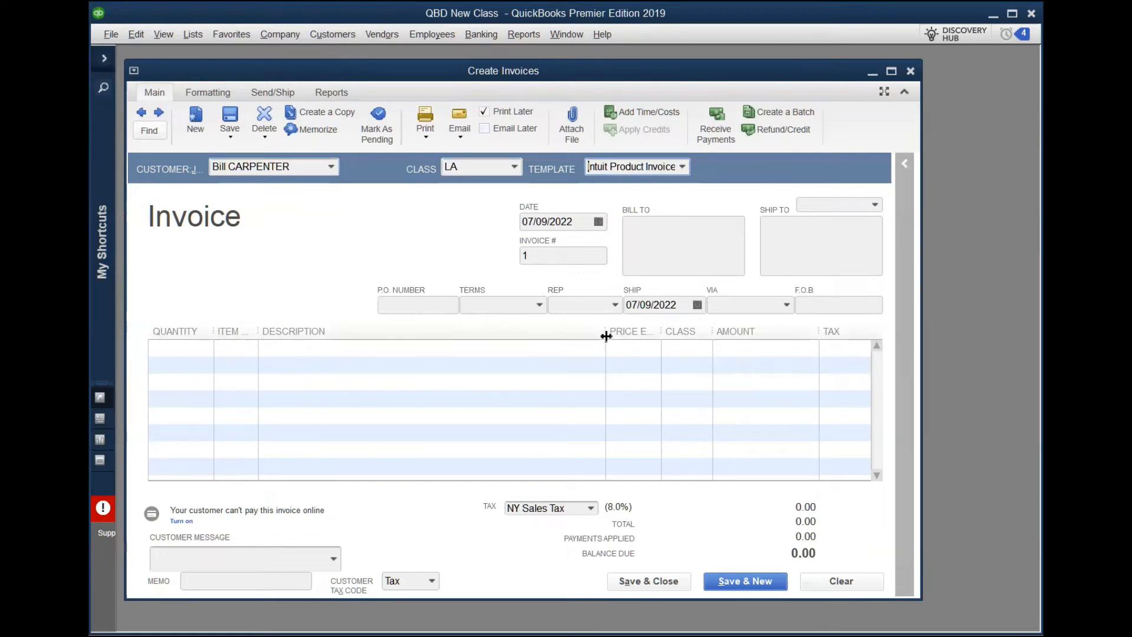
Resize the invoice's line columns, narrowing Description and Quantity and widening Item Code so that its entries are readable
drag(605, 333, 524, 334)
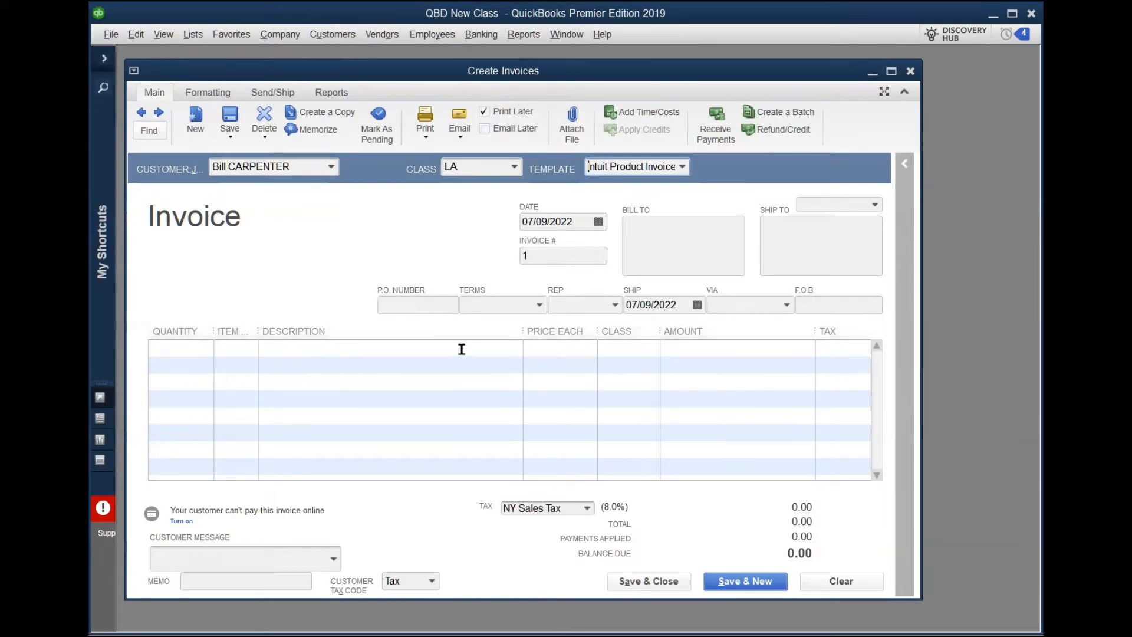
click(240, 347)
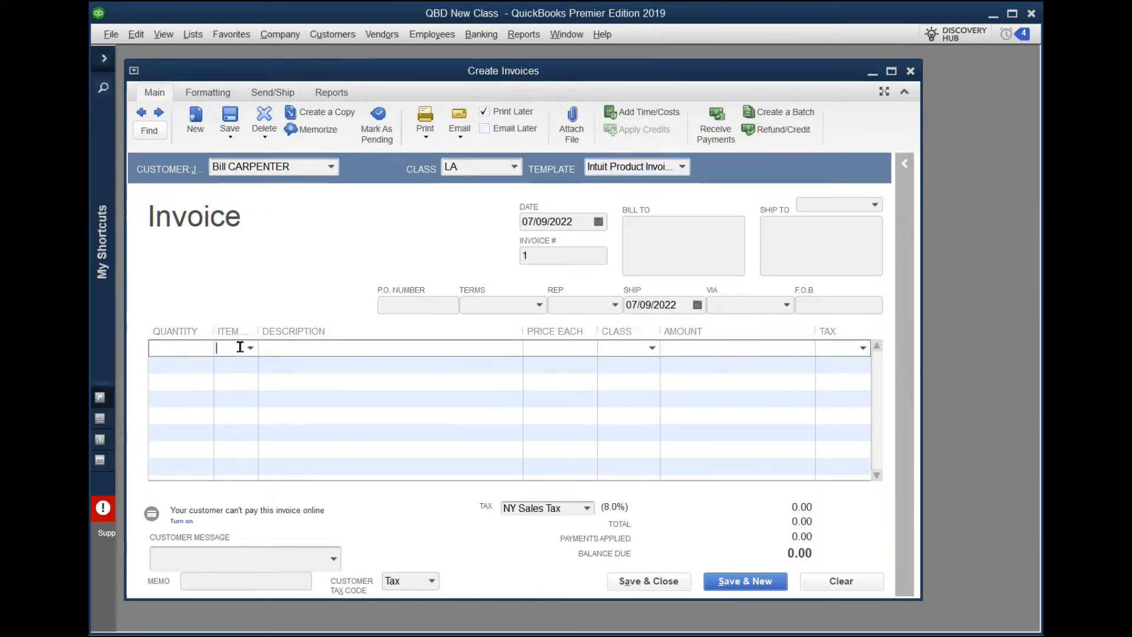
drag(259, 335, 325, 335)
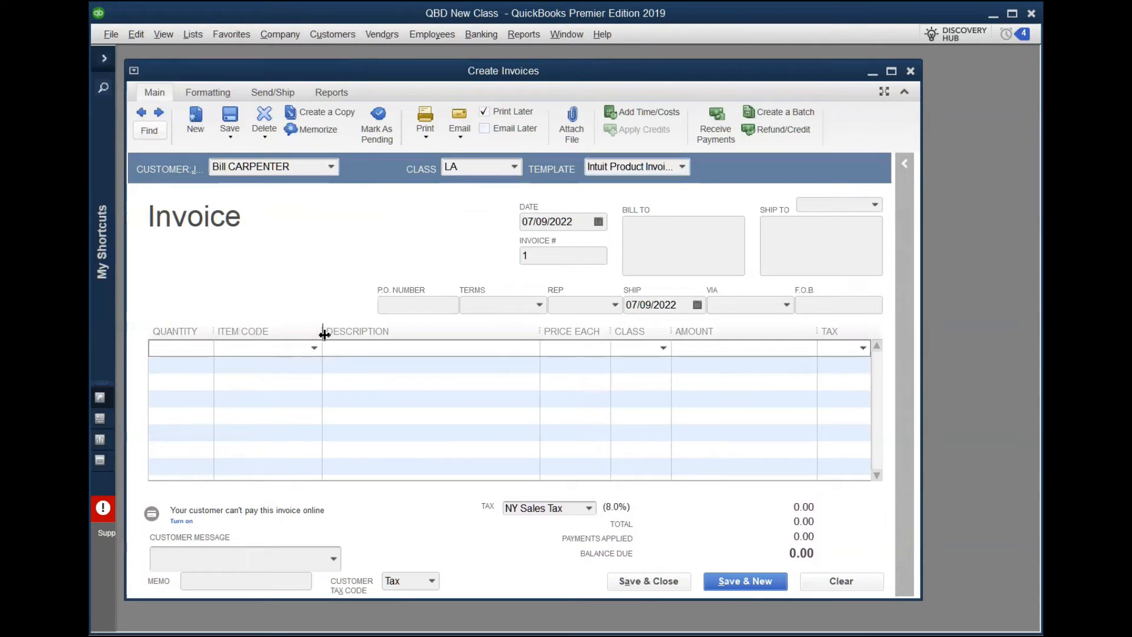
drag(213, 332, 193, 331)
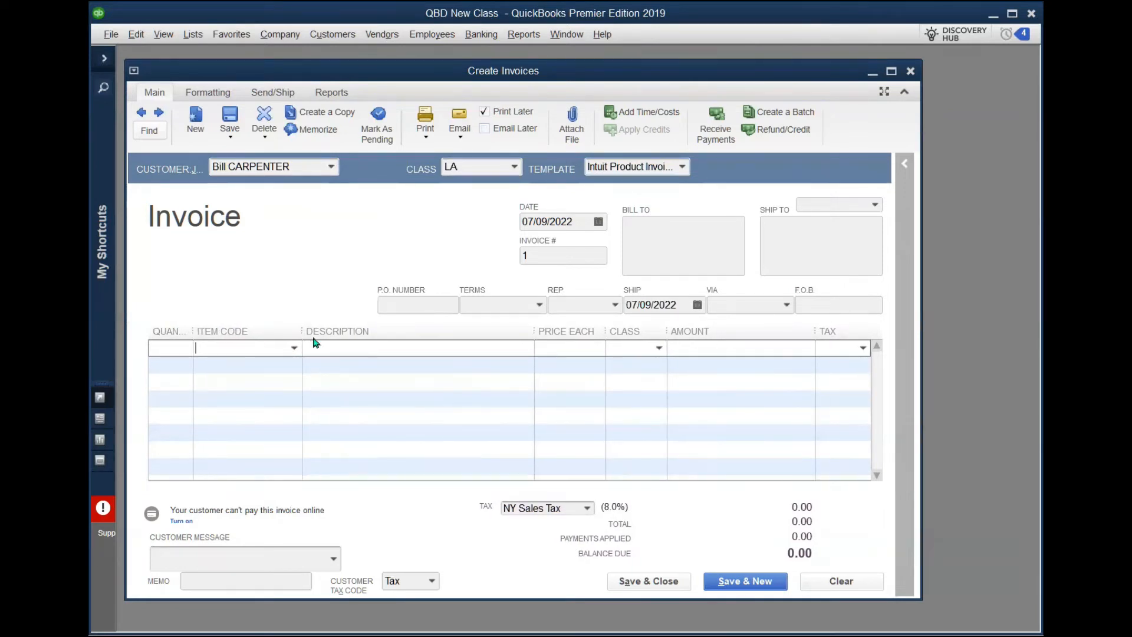
drag(300, 328, 313, 328)
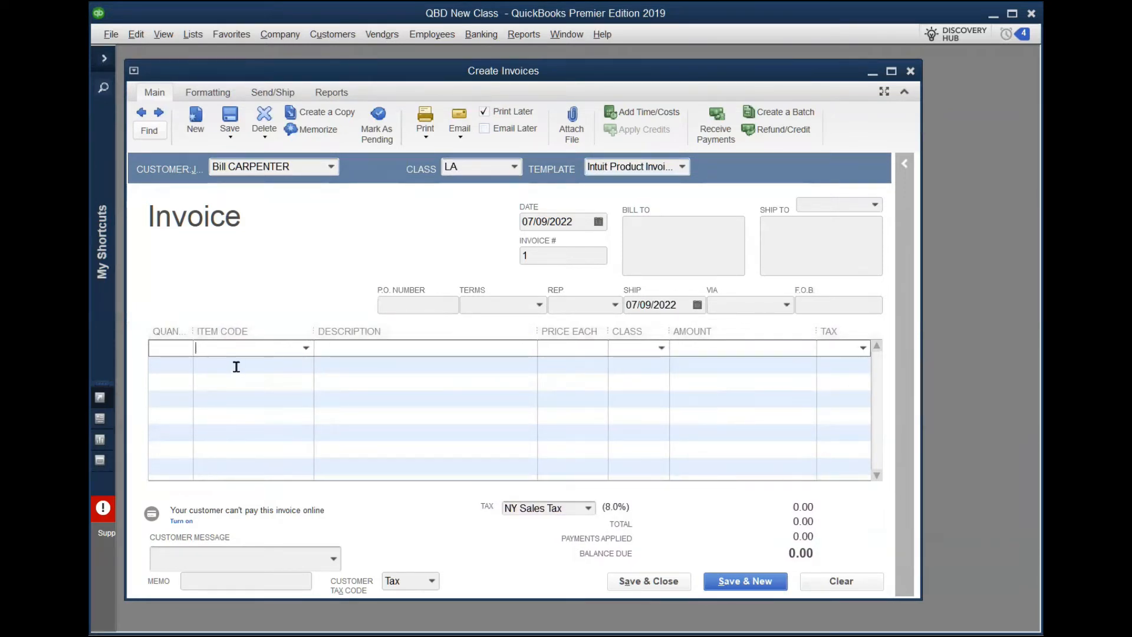
Set the invoice date to 03/01/2022 and the invoice number to 1001
click(599, 222)
click(537, 247)
click(537, 247)
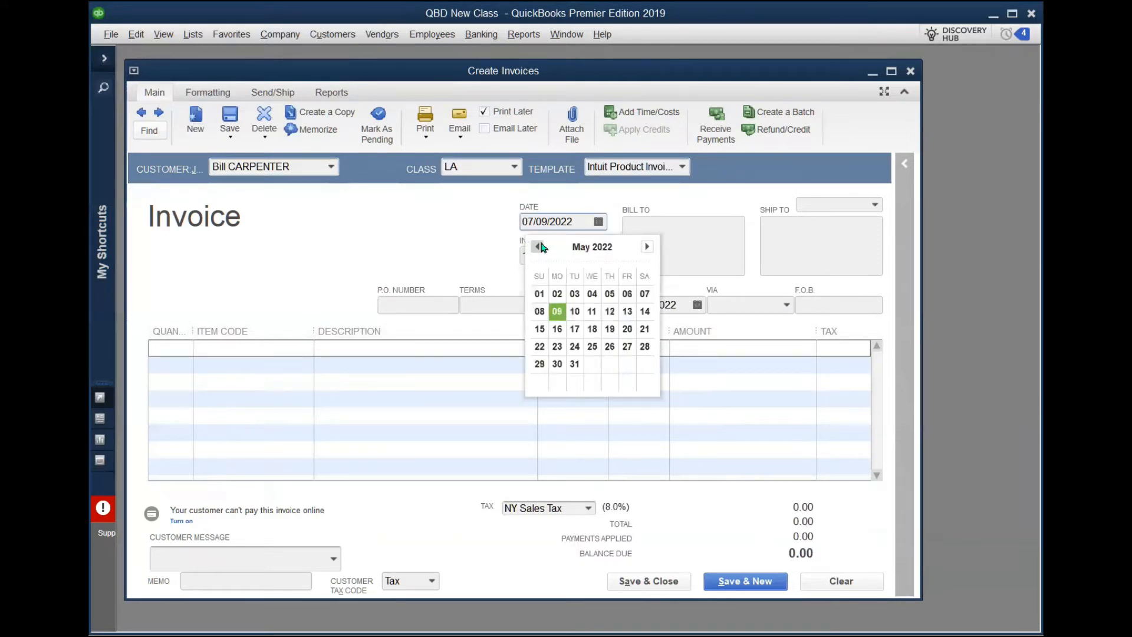
click(537, 247)
click(538, 246)
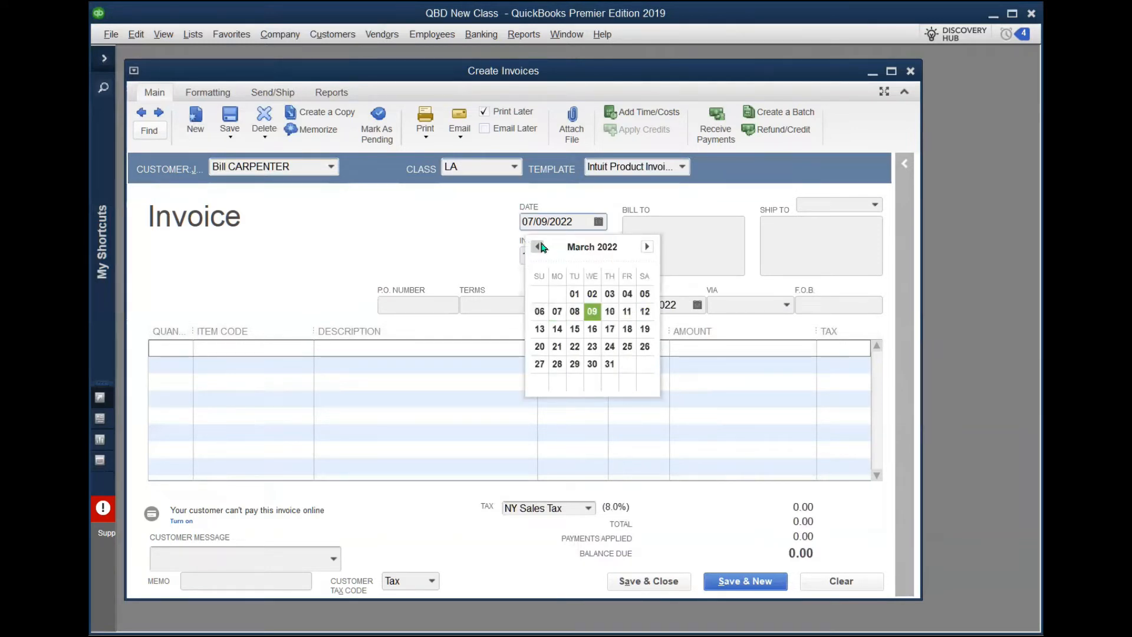
click(577, 294)
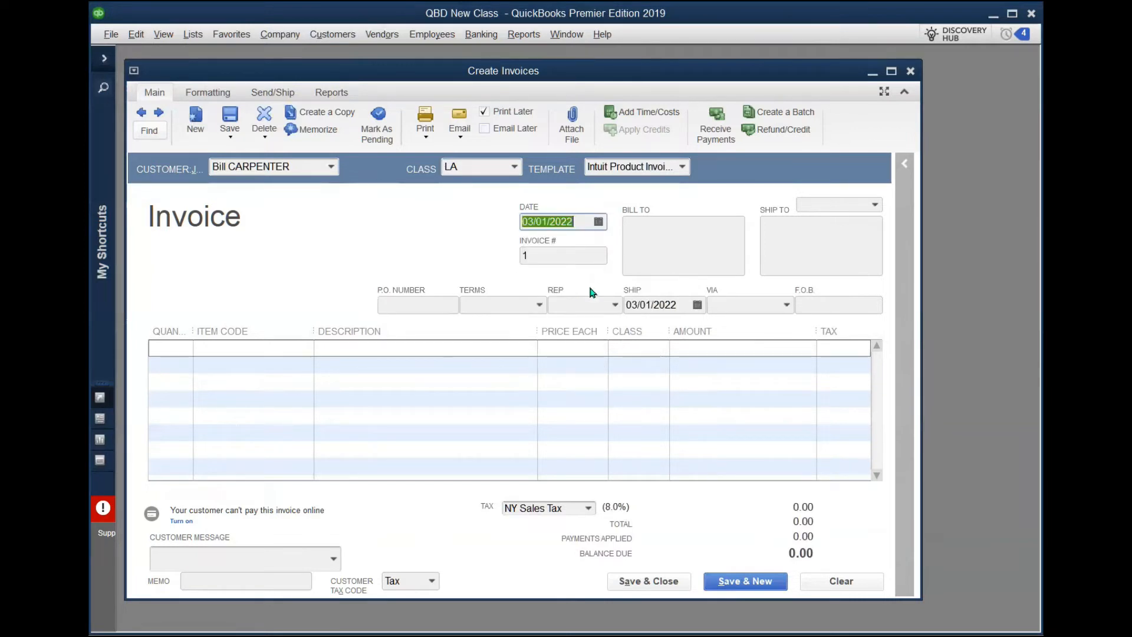
click(550, 254)
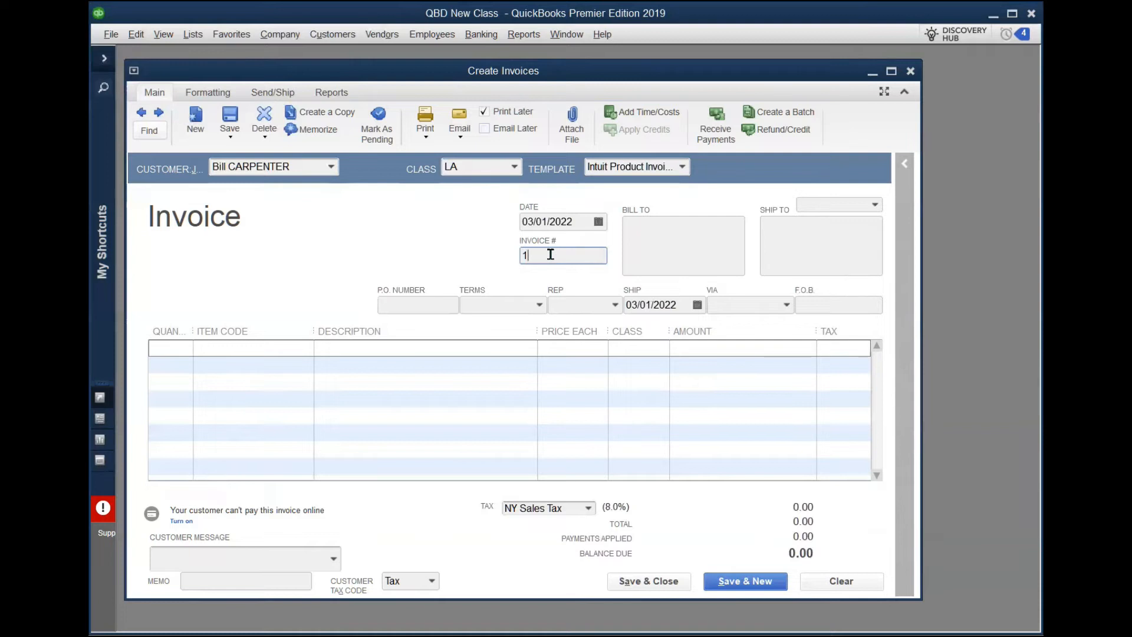
text(001)
Add the Repair TYPE 1 service as the first invoice line with a quantity of 6
click(245, 347)
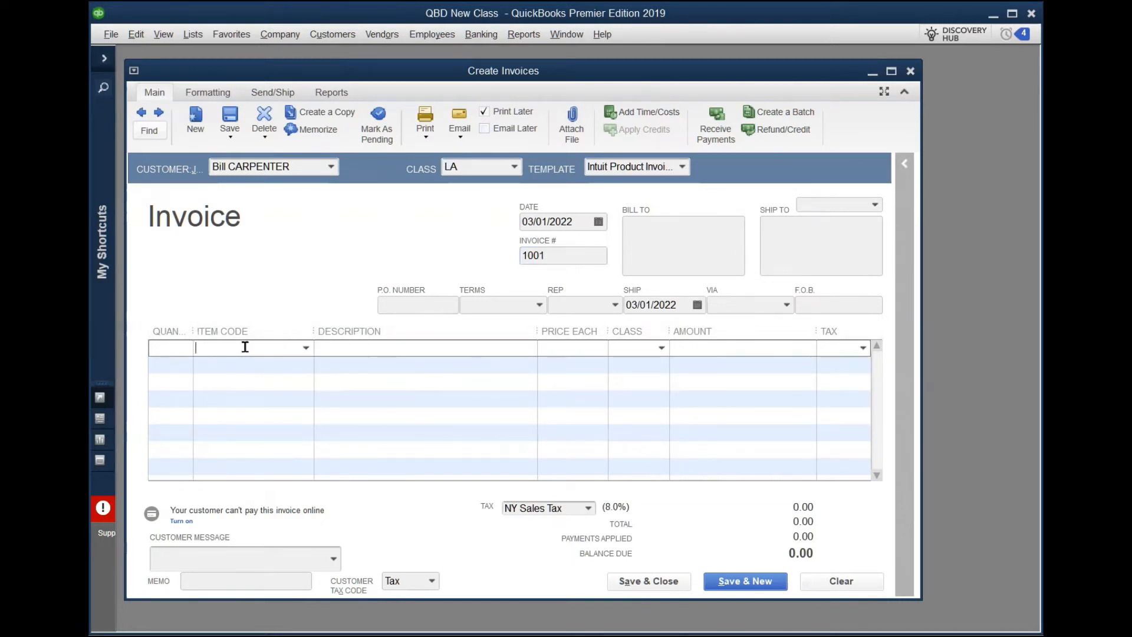
click(305, 348)
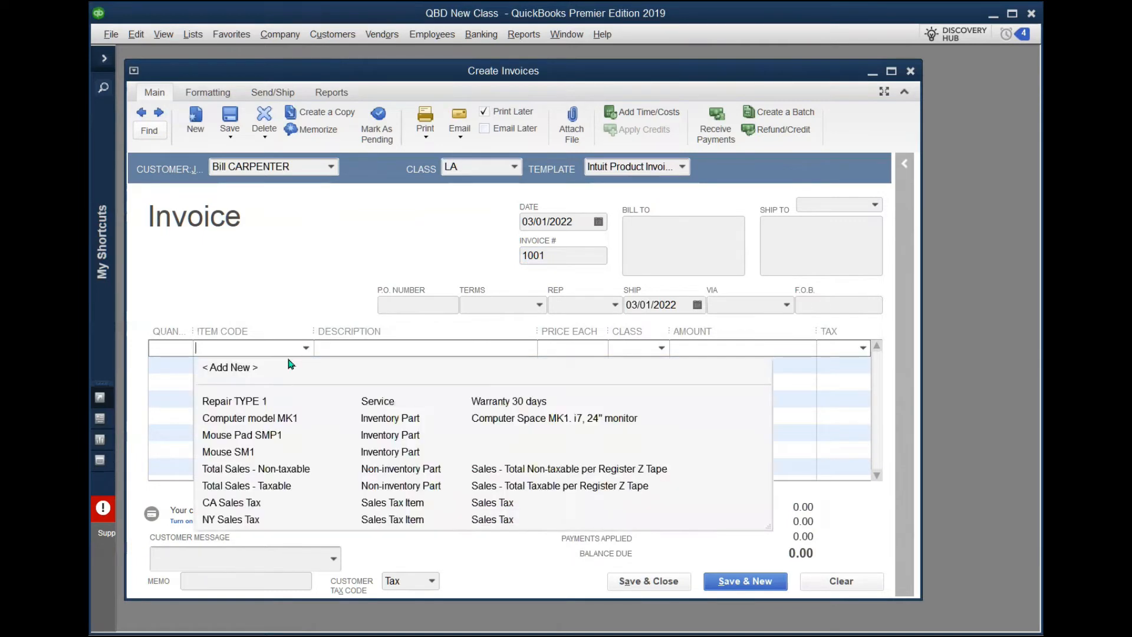
click(261, 403)
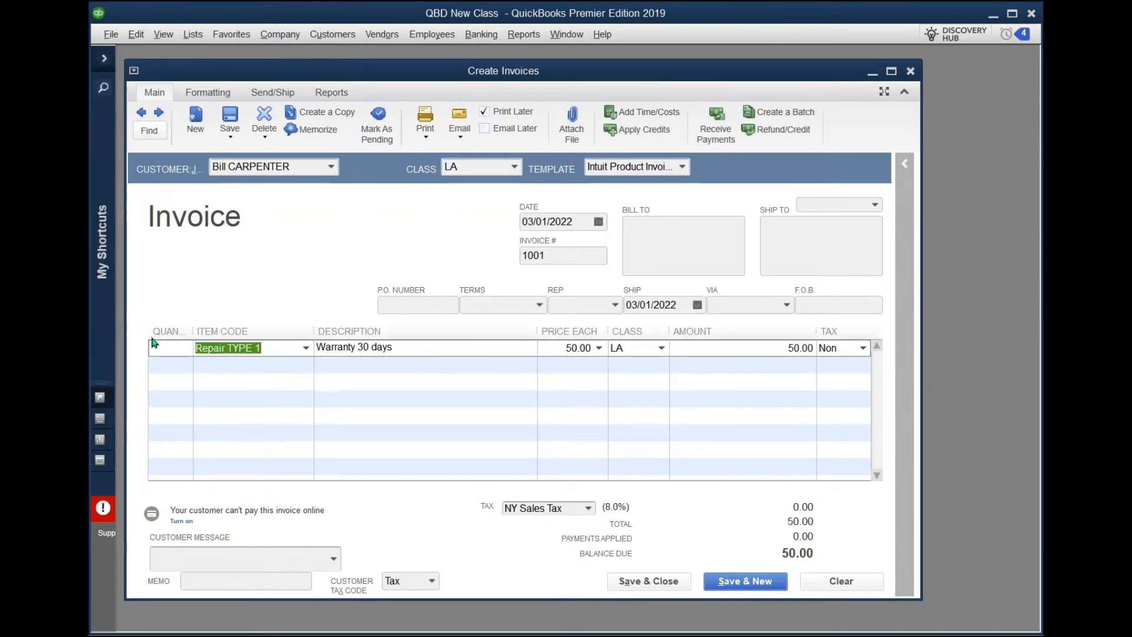
click(167, 352)
text(6)
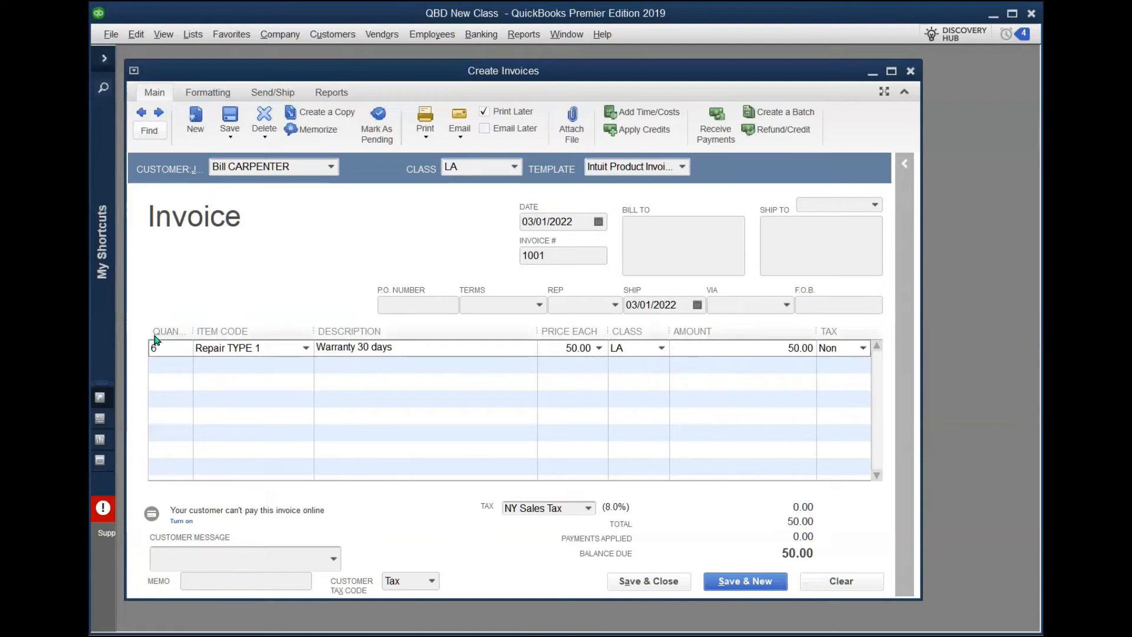
click(459, 347)
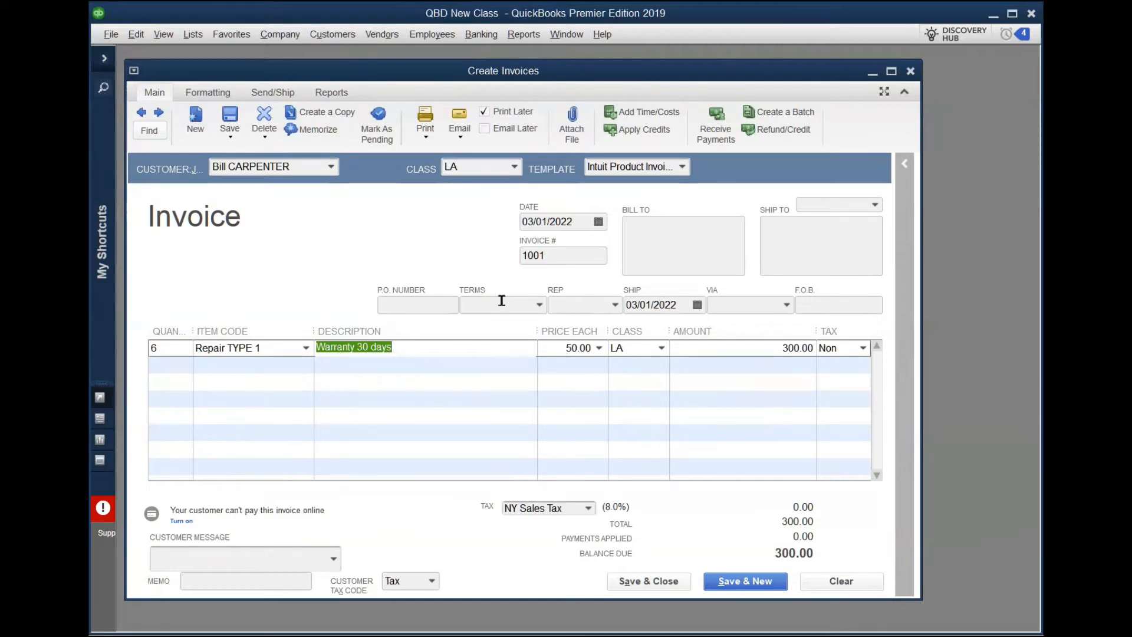
Switch the invoice's sales tax item to CA Sales Tax, and save and close the invoice
click(589, 509)
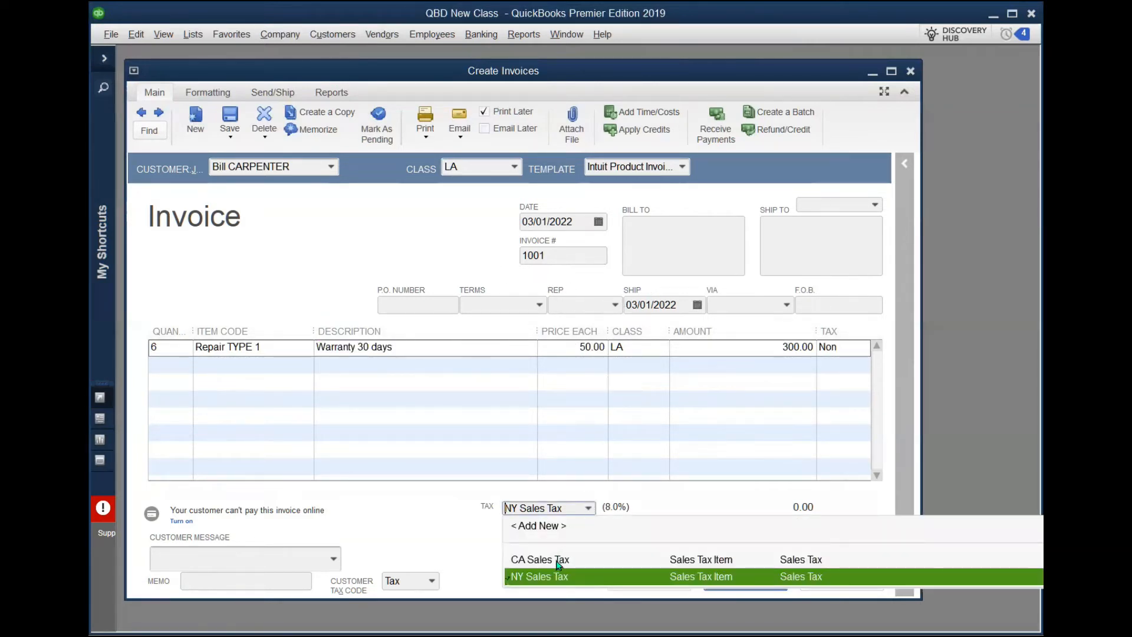
click(557, 560)
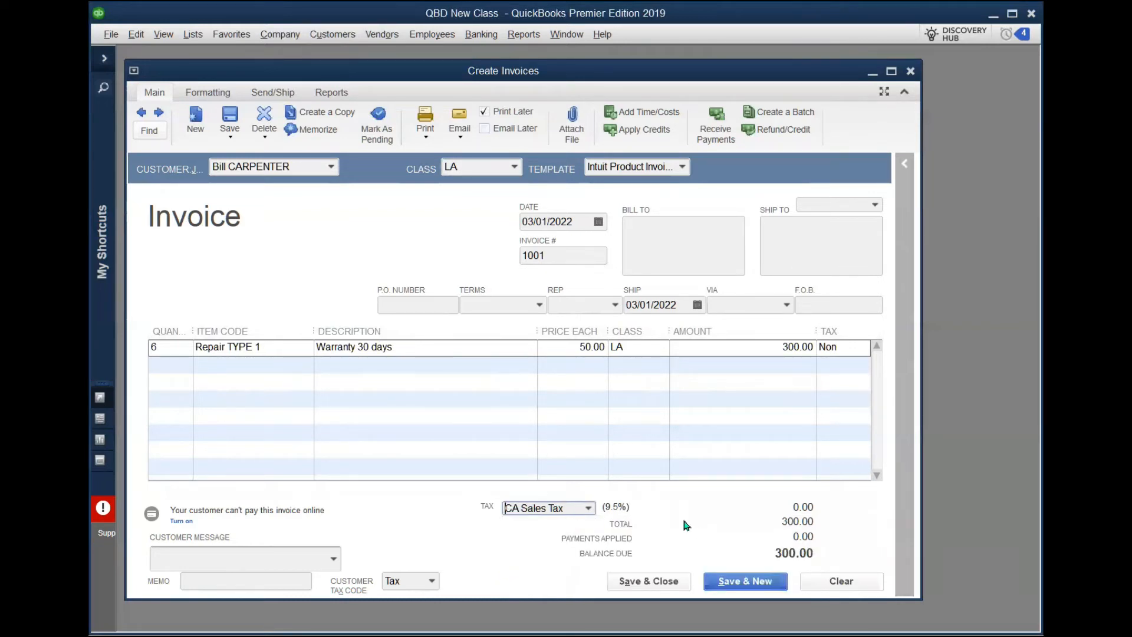
click(662, 583)
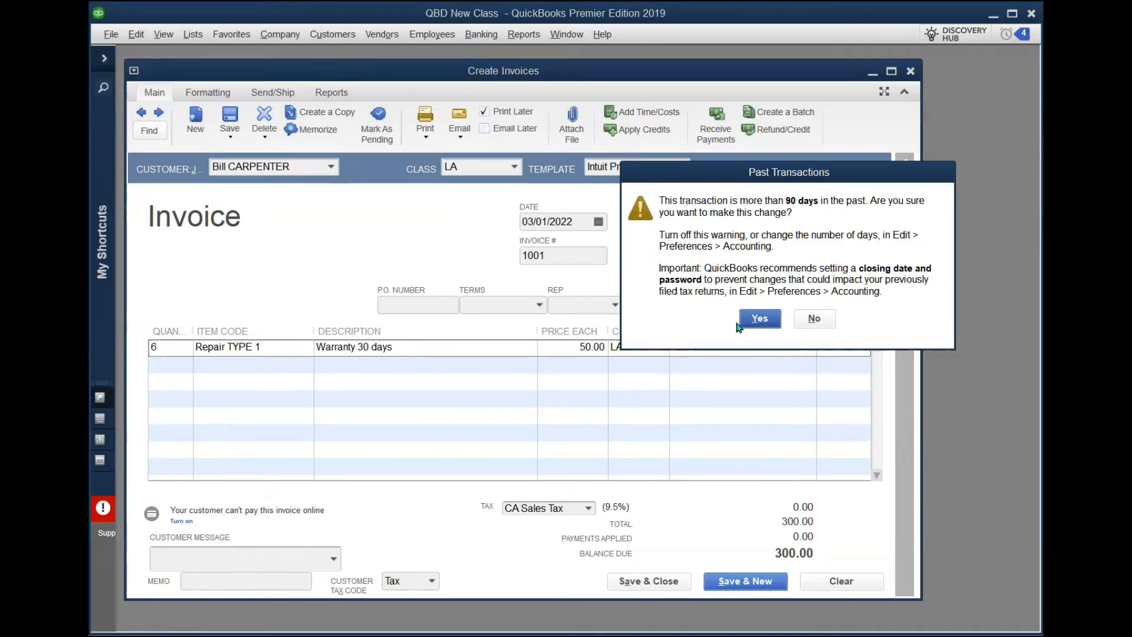
click(823, 320)
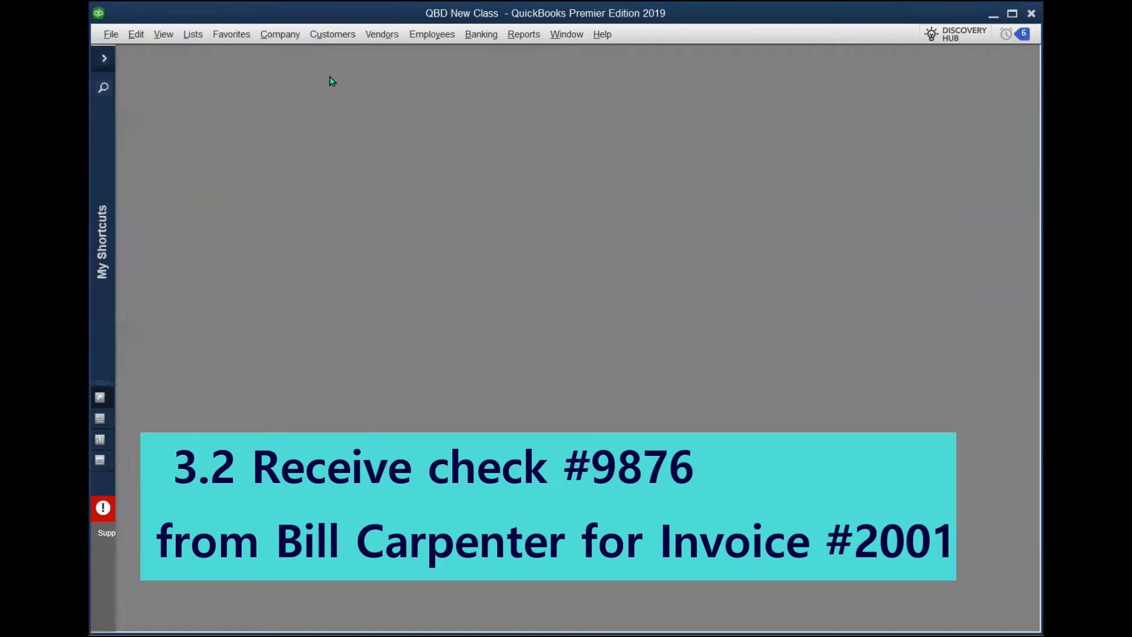
Open a new customer payment and choose the invoiced customer as the payer
click(339, 40)
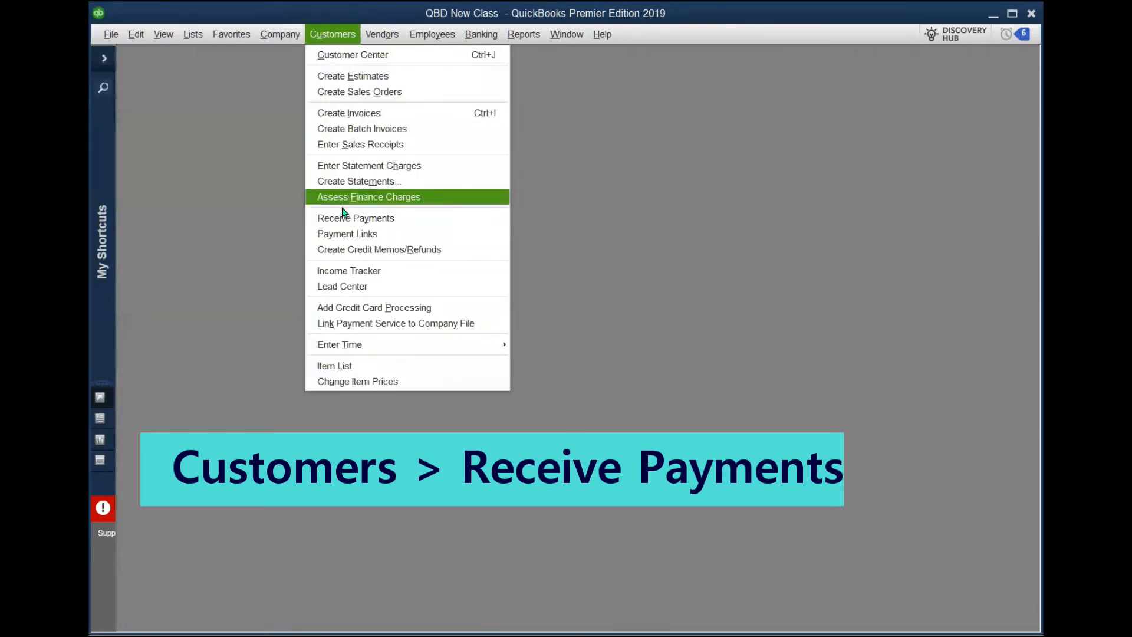
click(411, 222)
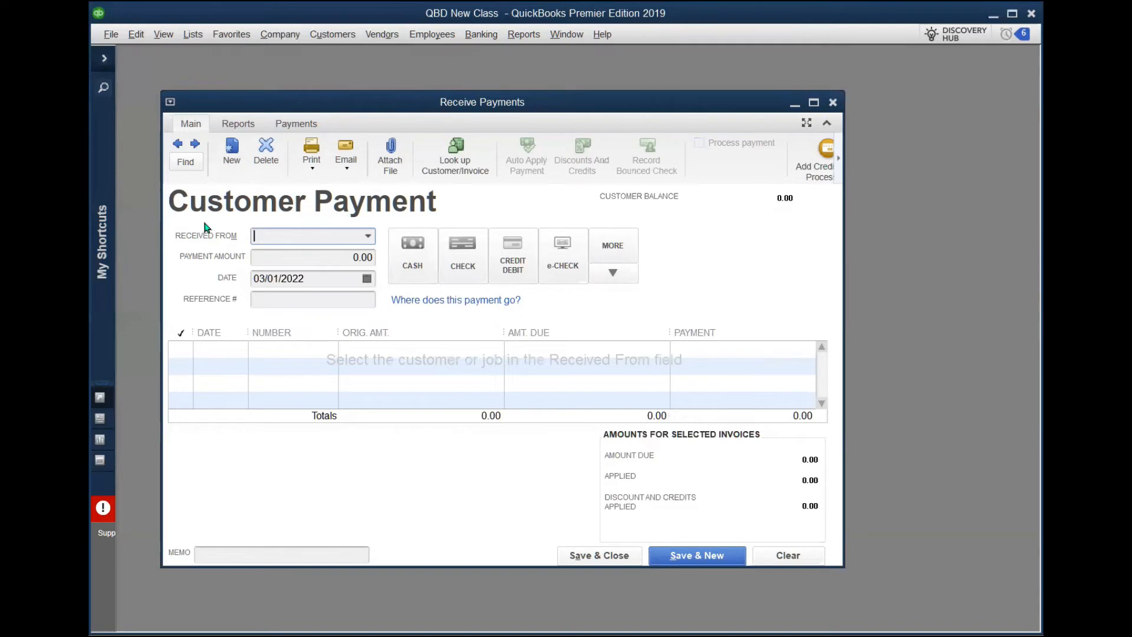
click(368, 236)
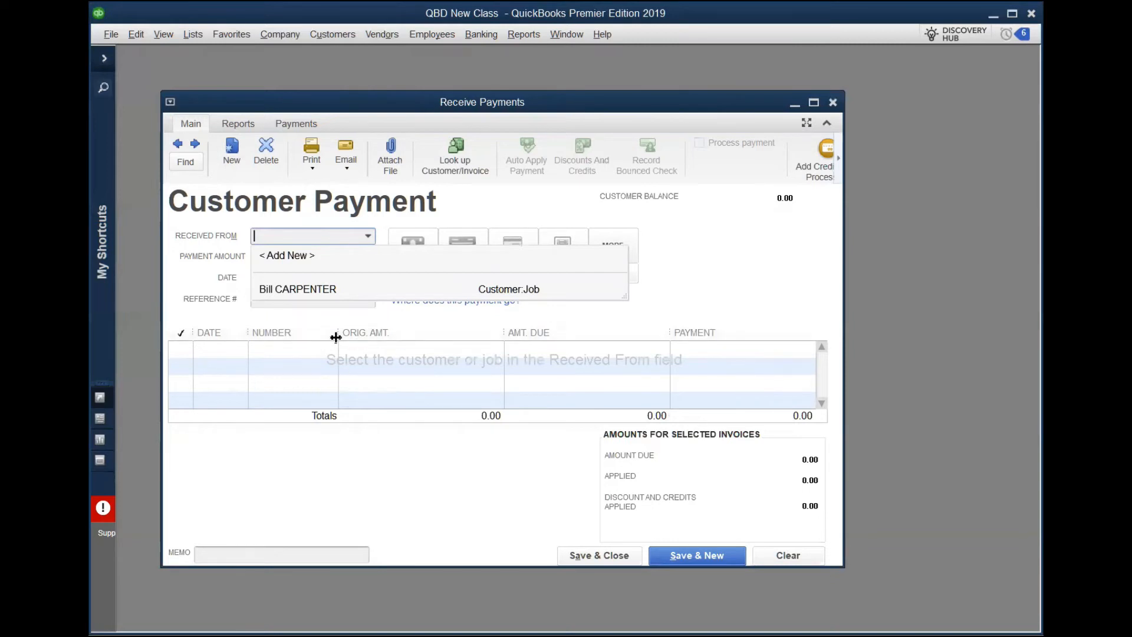
click(330, 292)
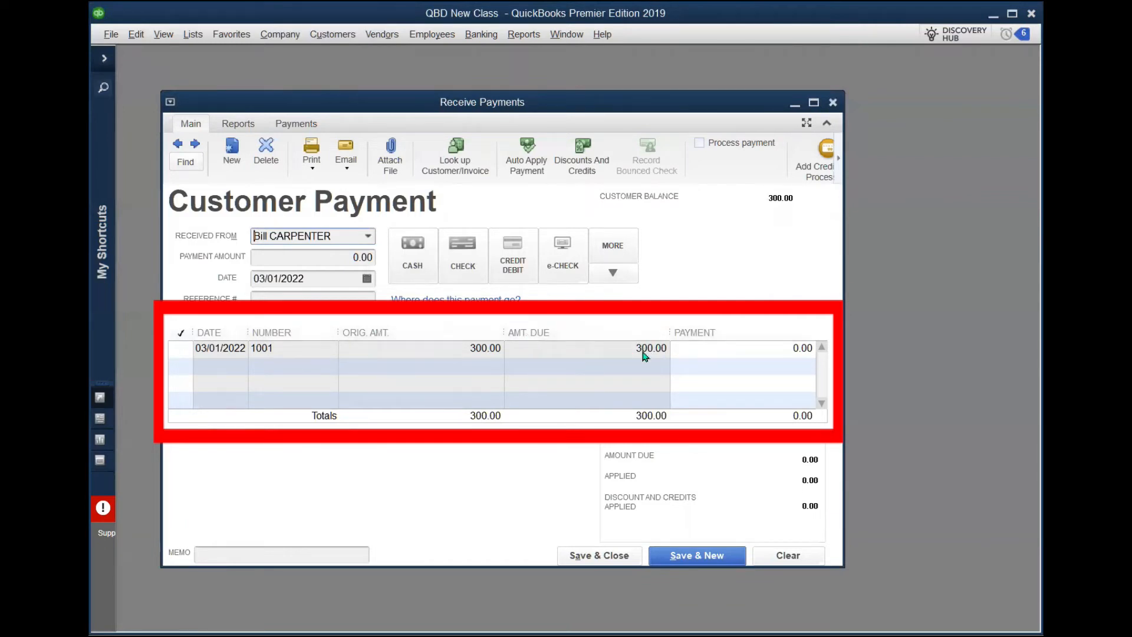
Apply the payment to invoice 1001, keeping automatic payment calculation on and suppressing its message in the future
click(178, 349)
click(181, 347)
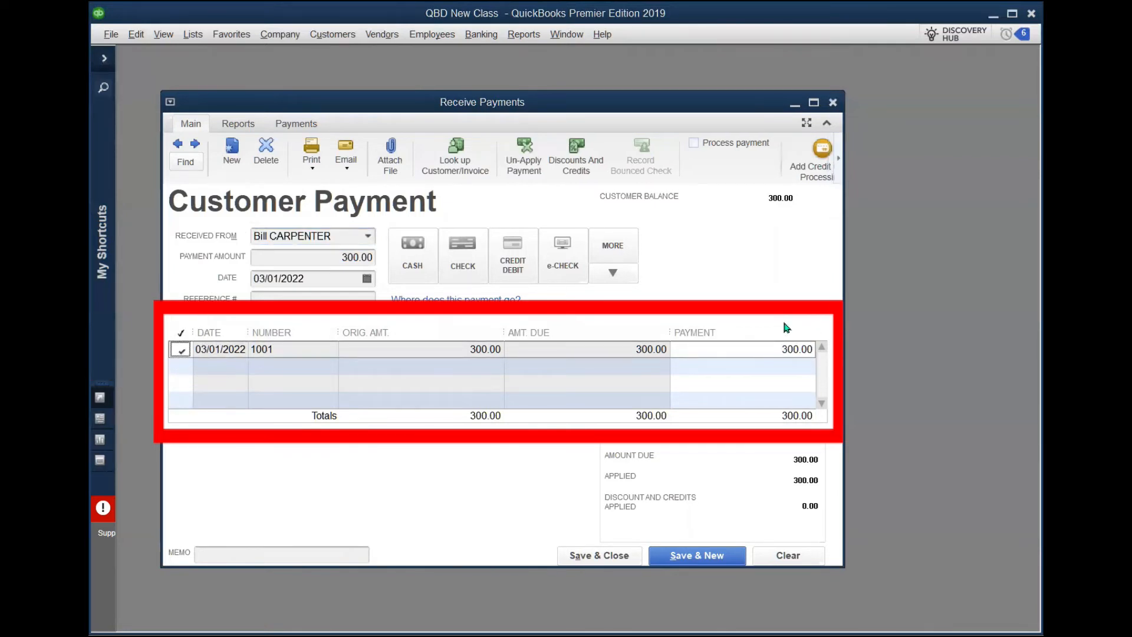
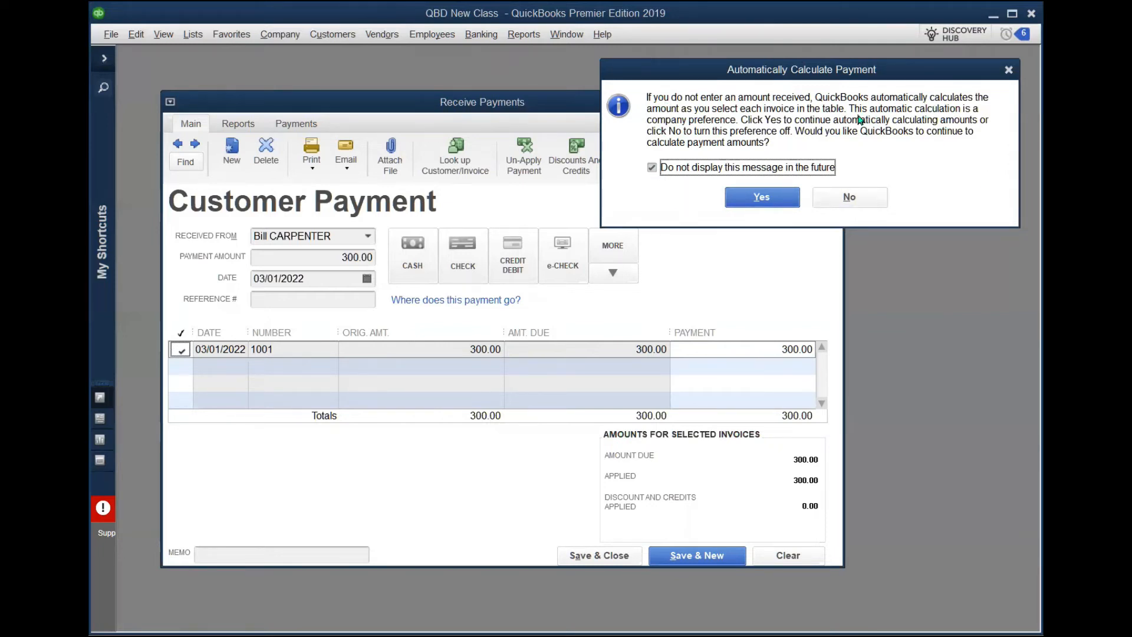
click(758, 200)
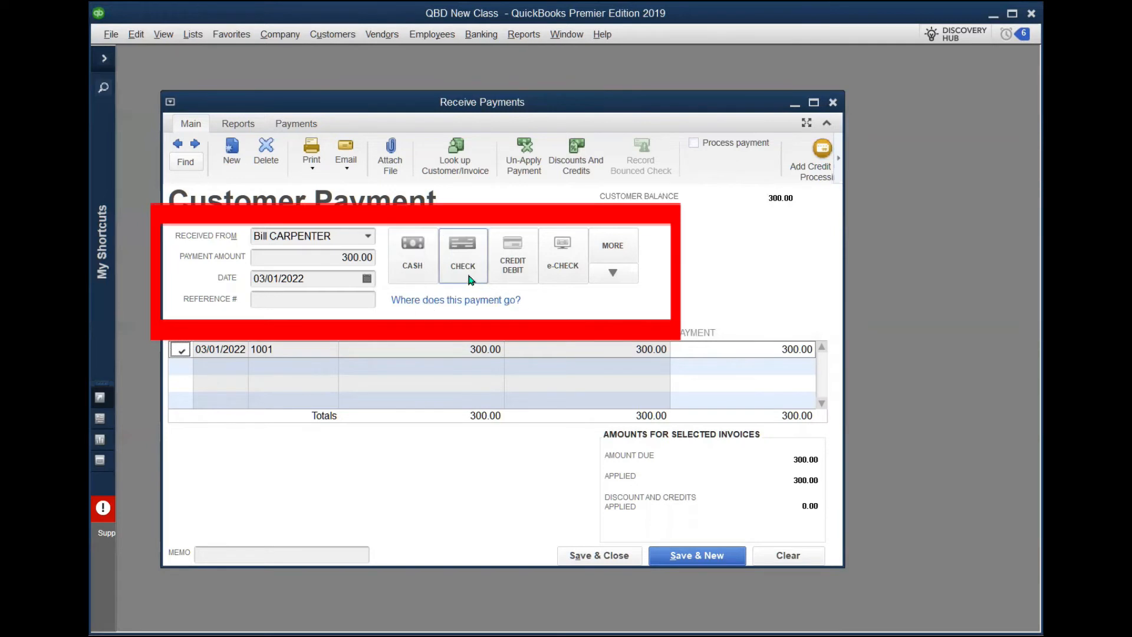
Record the payment as check number 9876 dated 03/02/2022, and save and close it
click(463, 255)
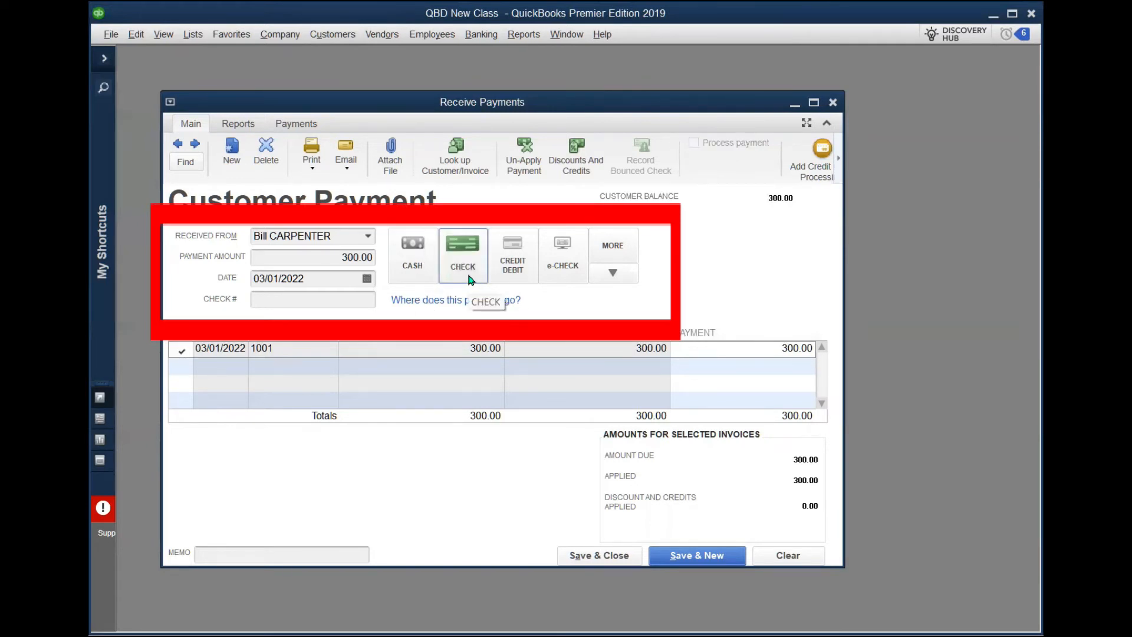
click(298, 300)
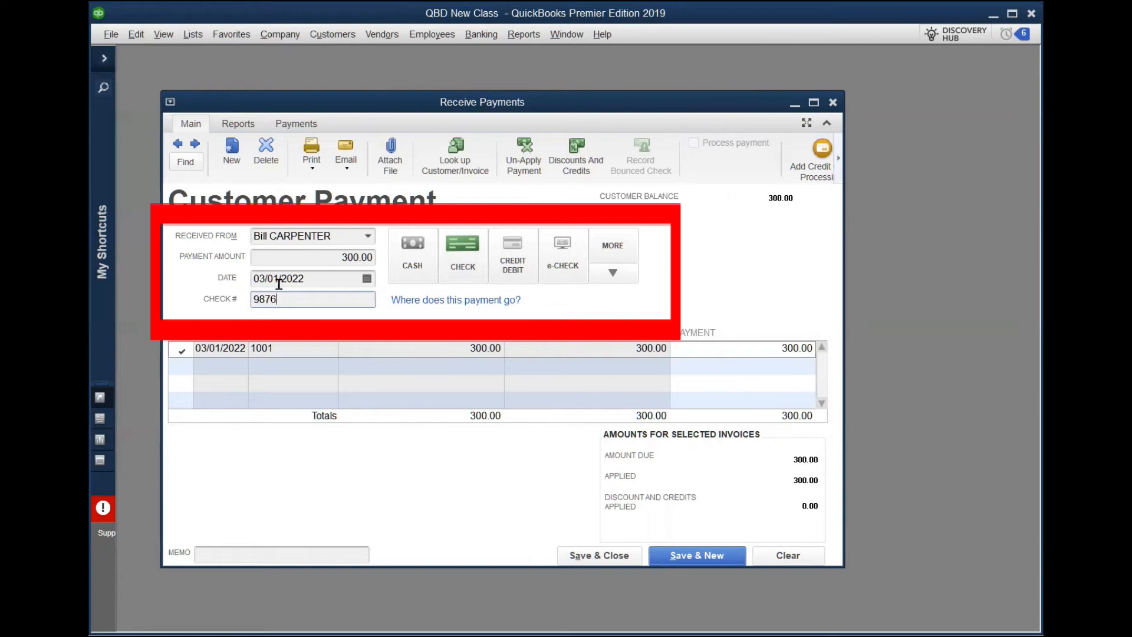
click(366, 279)
click(323, 351)
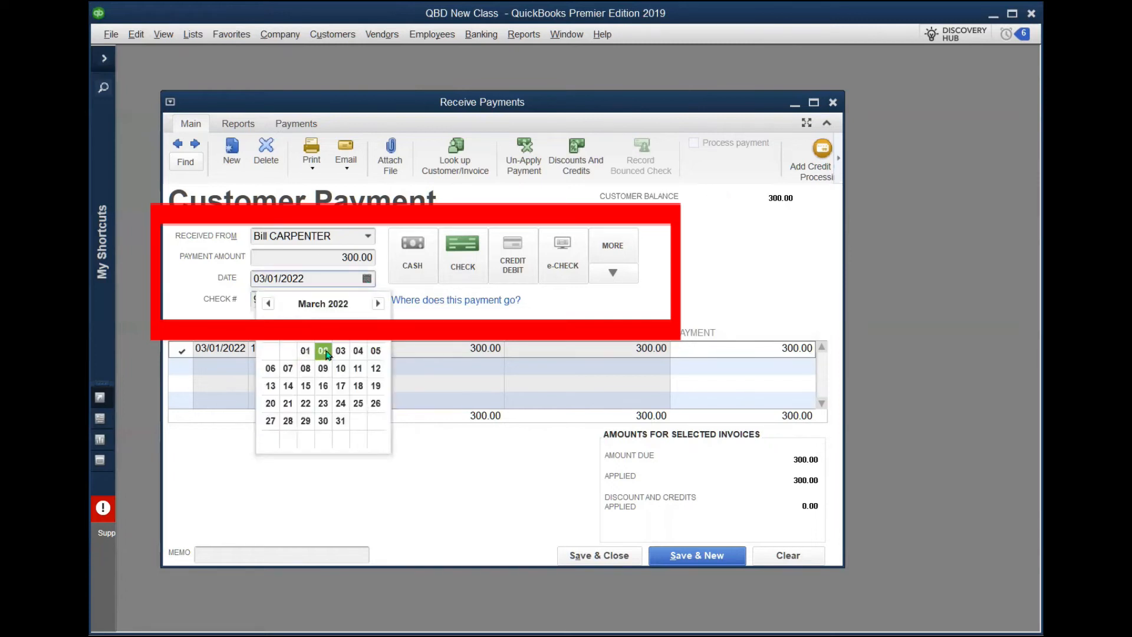
click(323, 352)
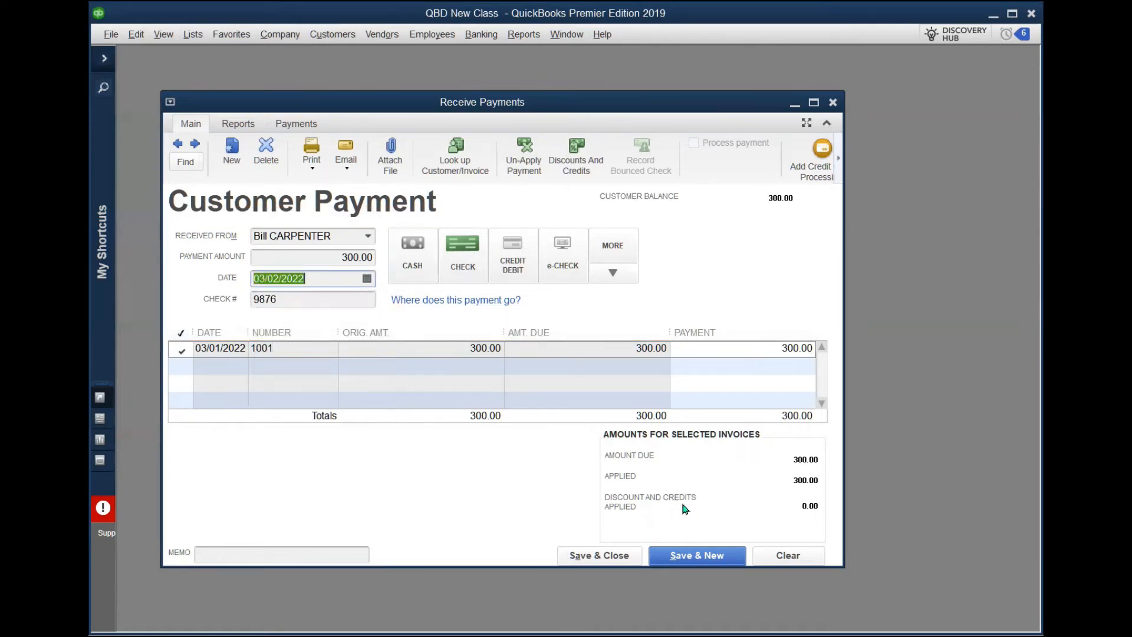
click(615, 556)
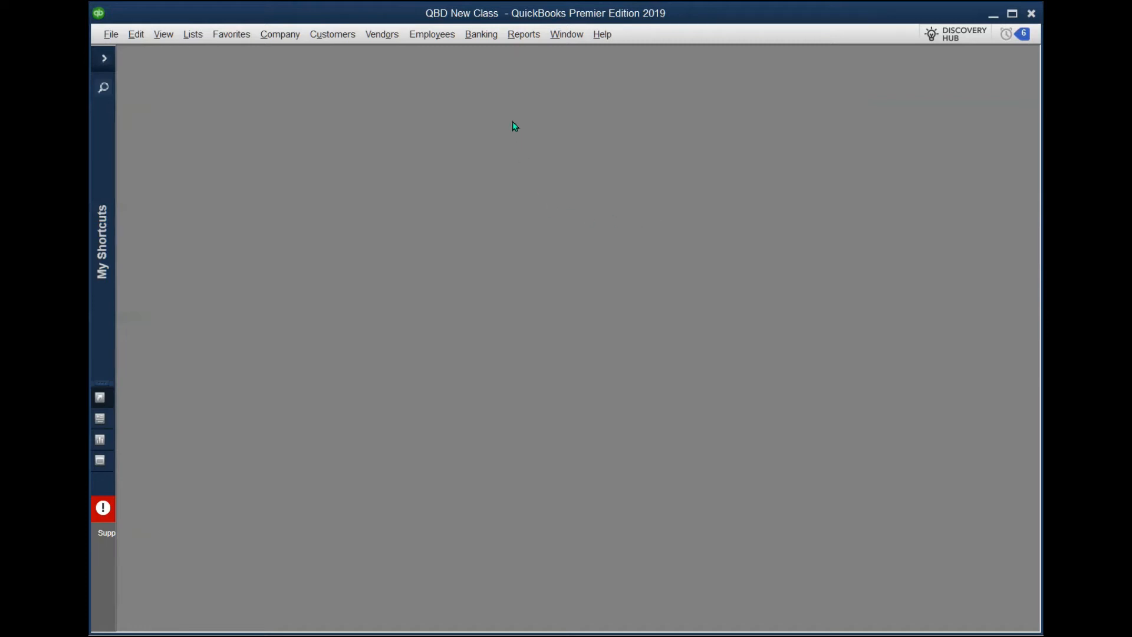
Start a bank deposit and include the customer's check payment 9876 of 03/02/2022 in it
click(489, 44)
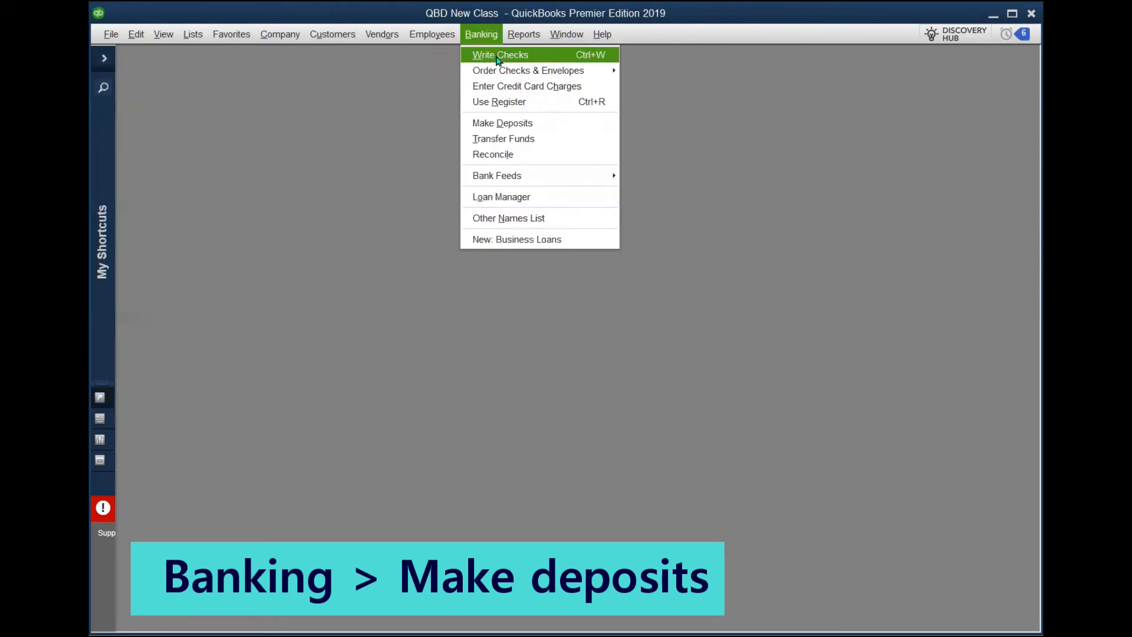
click(553, 124)
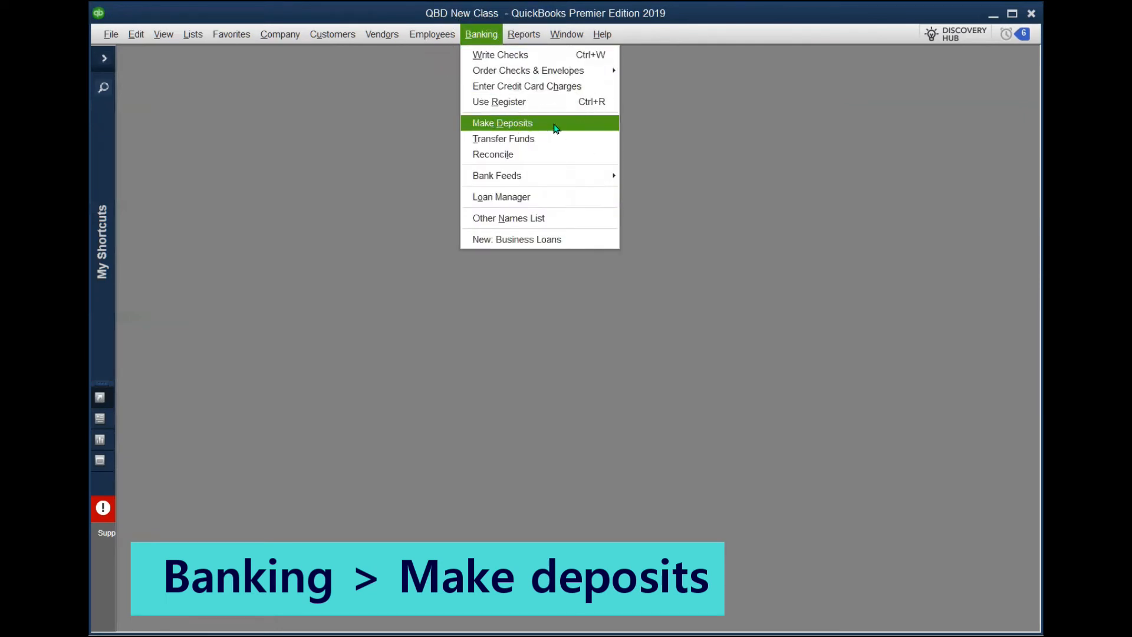
click(555, 126)
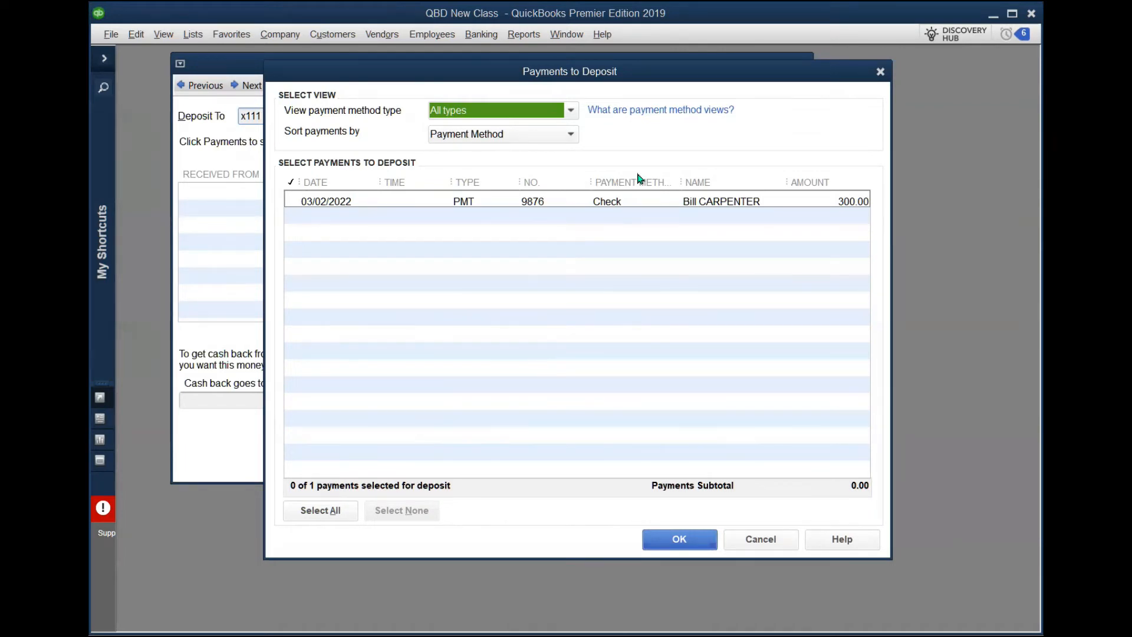
drag(528, 76, 609, 69)
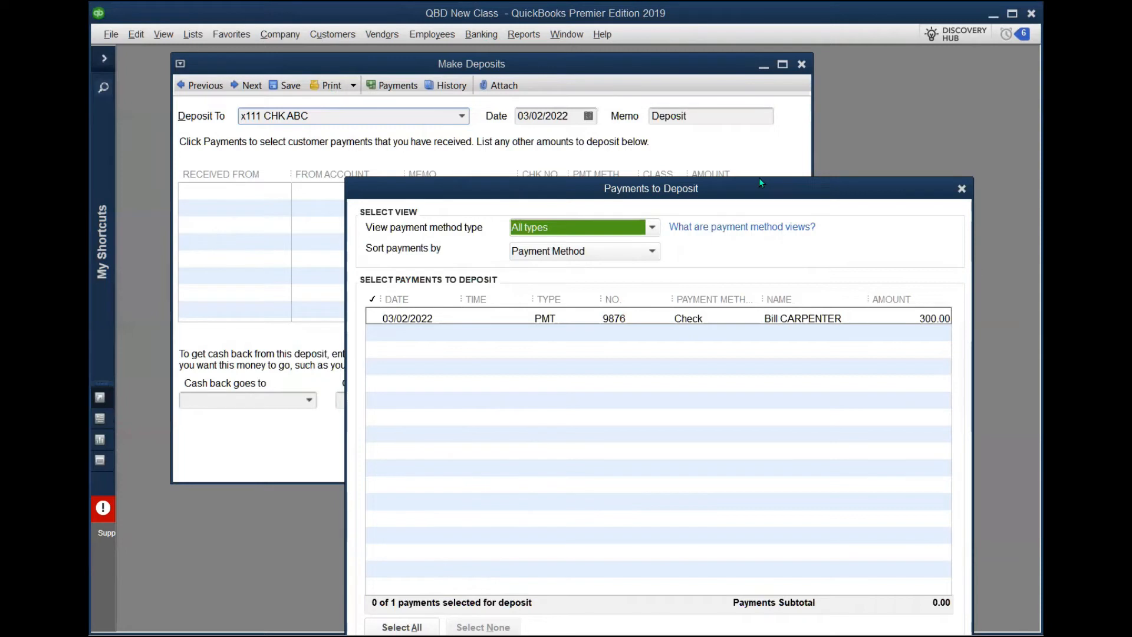
drag(759, 179, 768, 54)
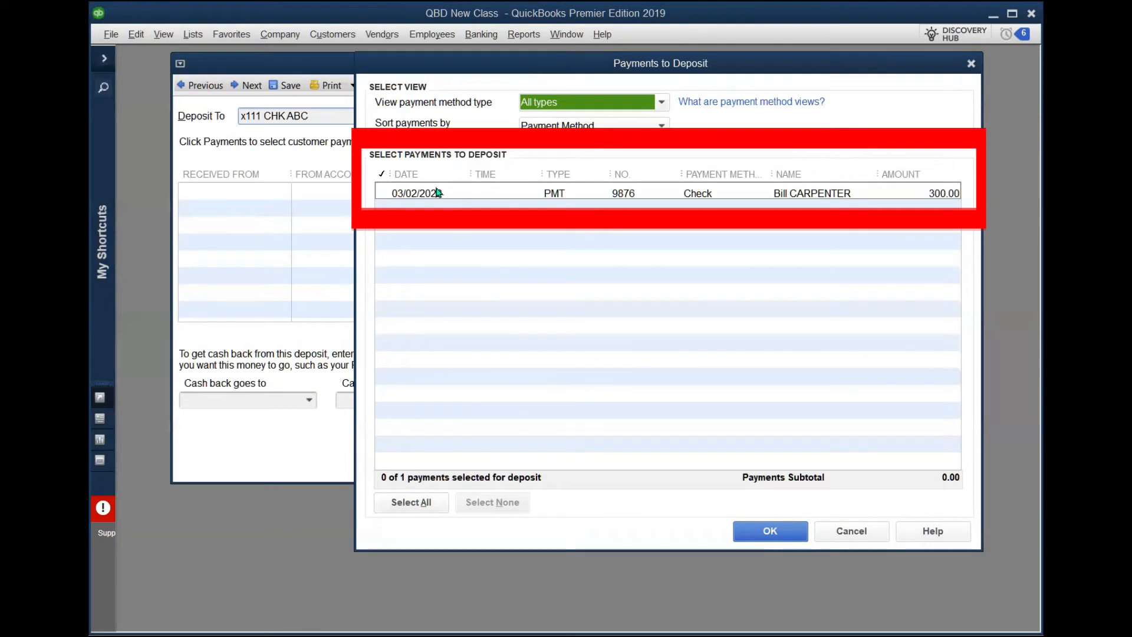
click(382, 195)
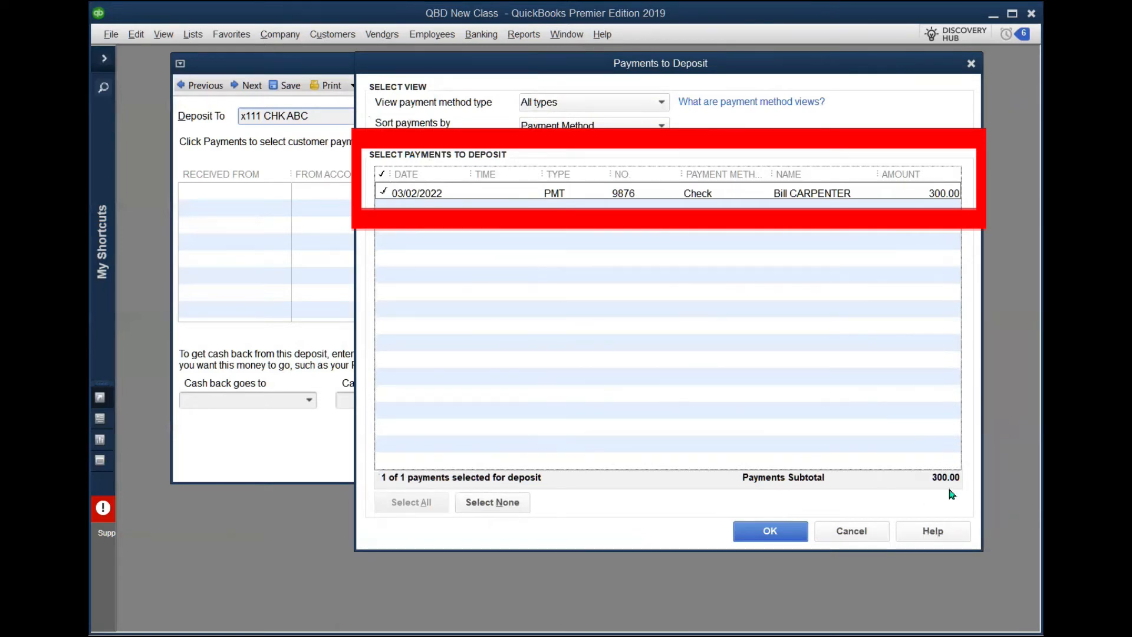
click(770, 531)
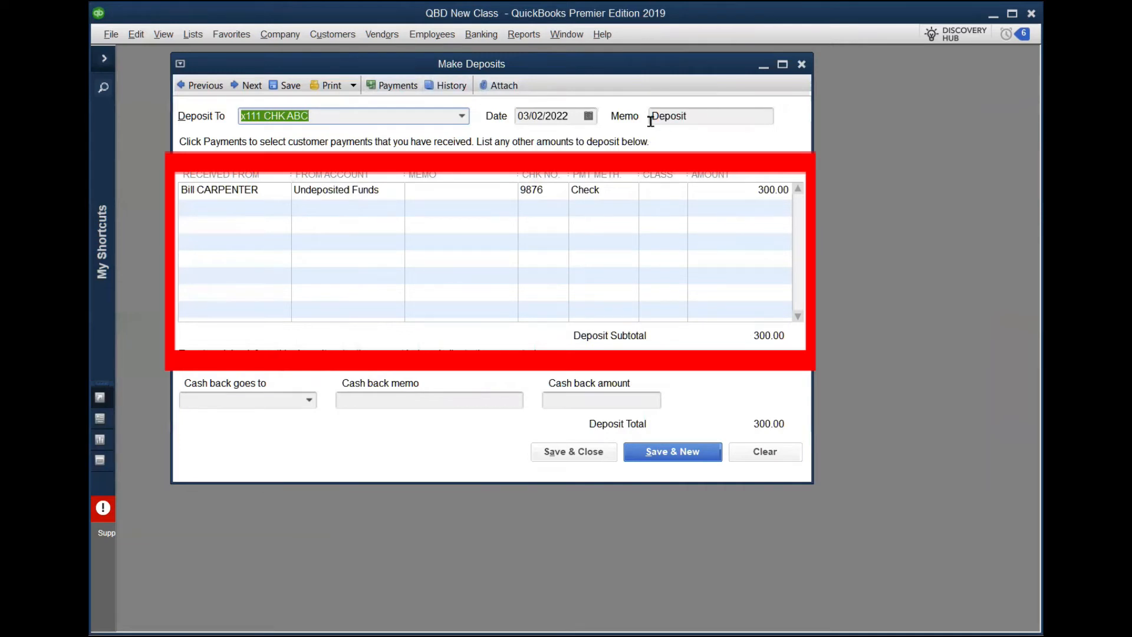
Date the deposit 03/03/2022, direct it to the x111 CHK ABC bank account, and save and close it
click(589, 116)
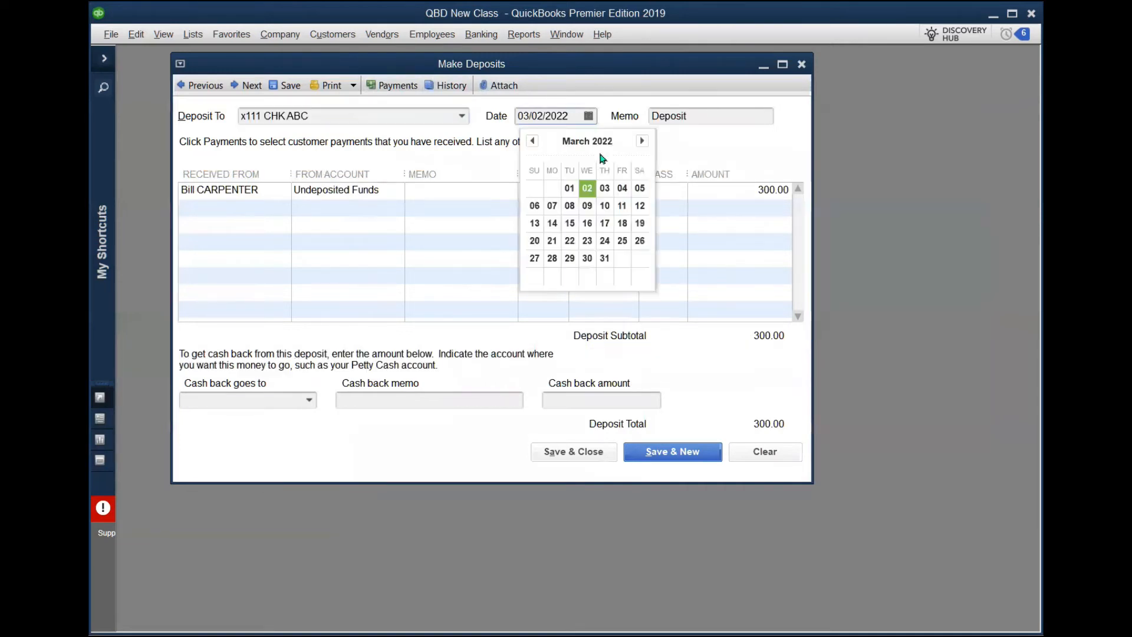
click(604, 188)
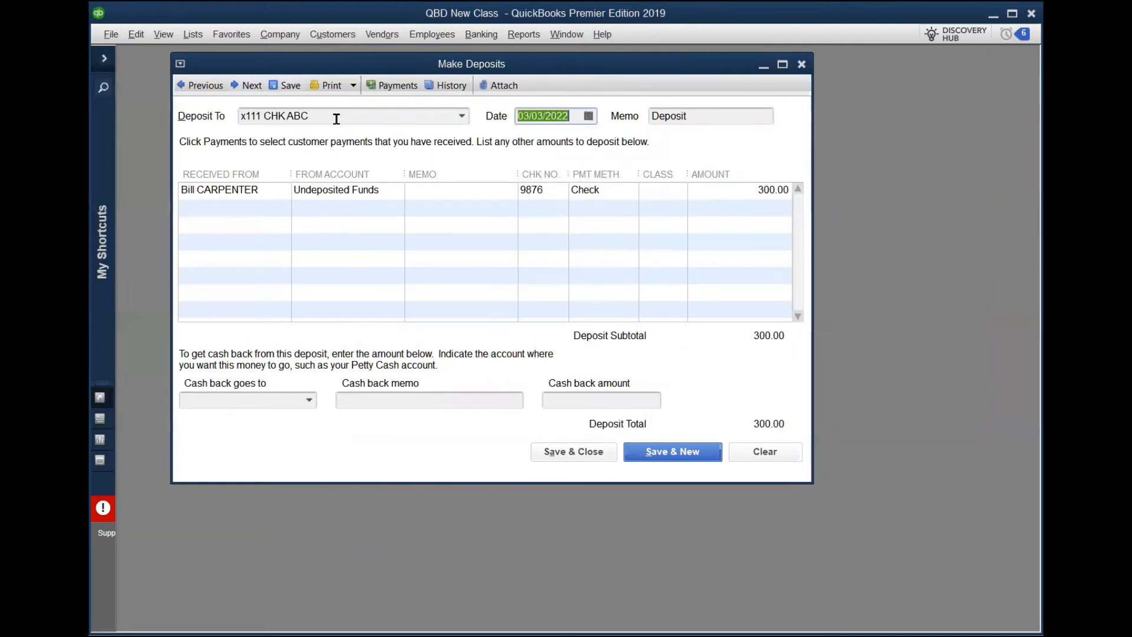
key(ctrl)
click(462, 117)
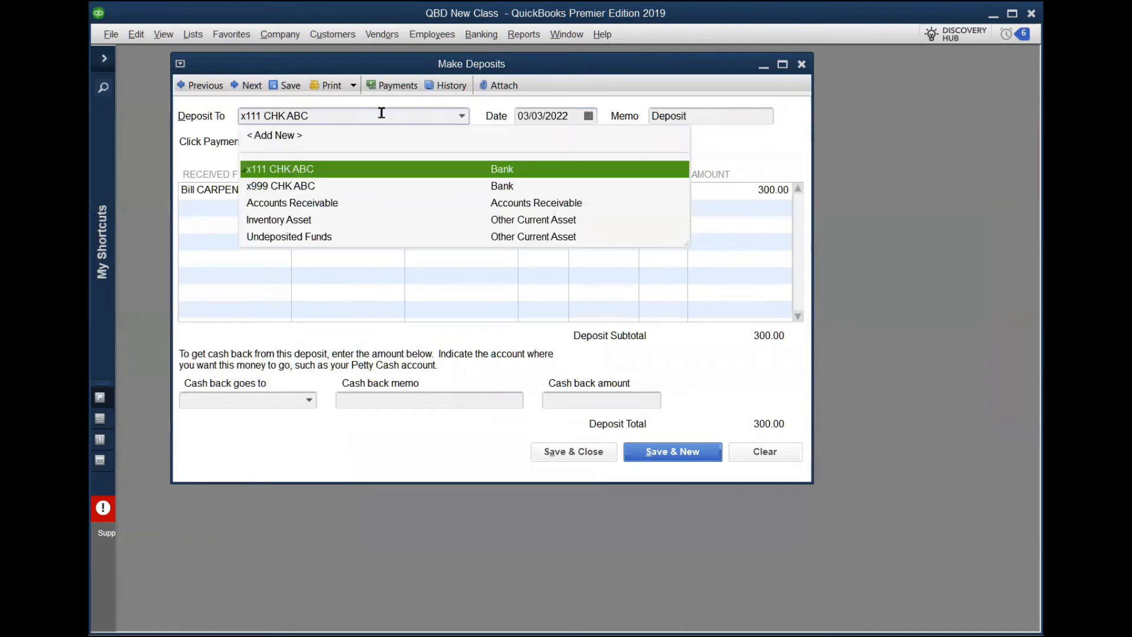
click(314, 170)
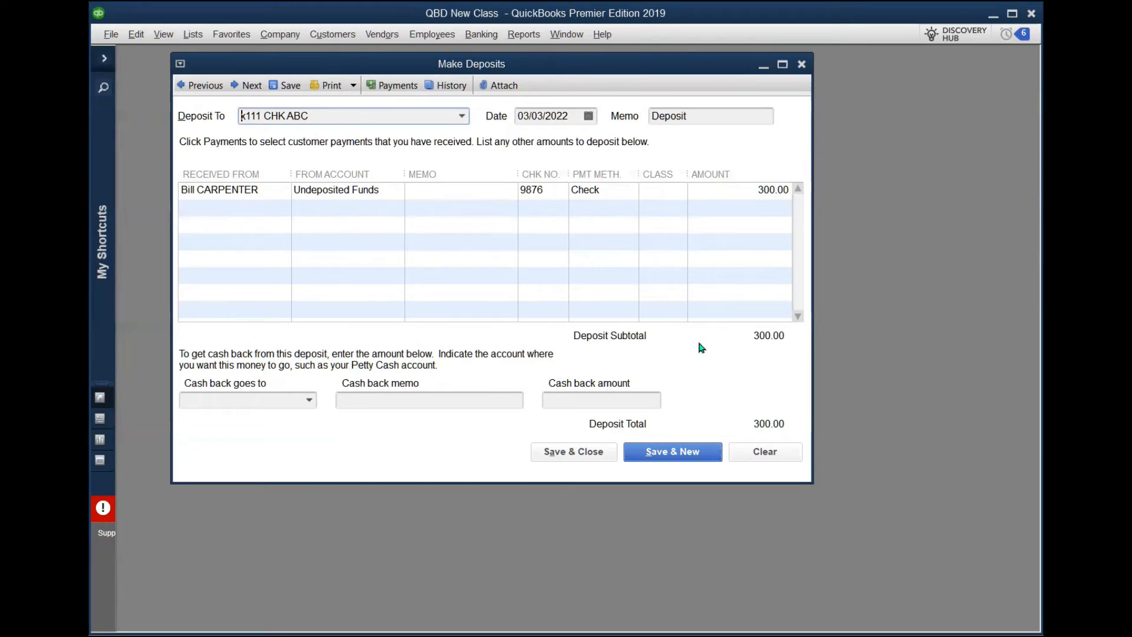
click(581, 456)
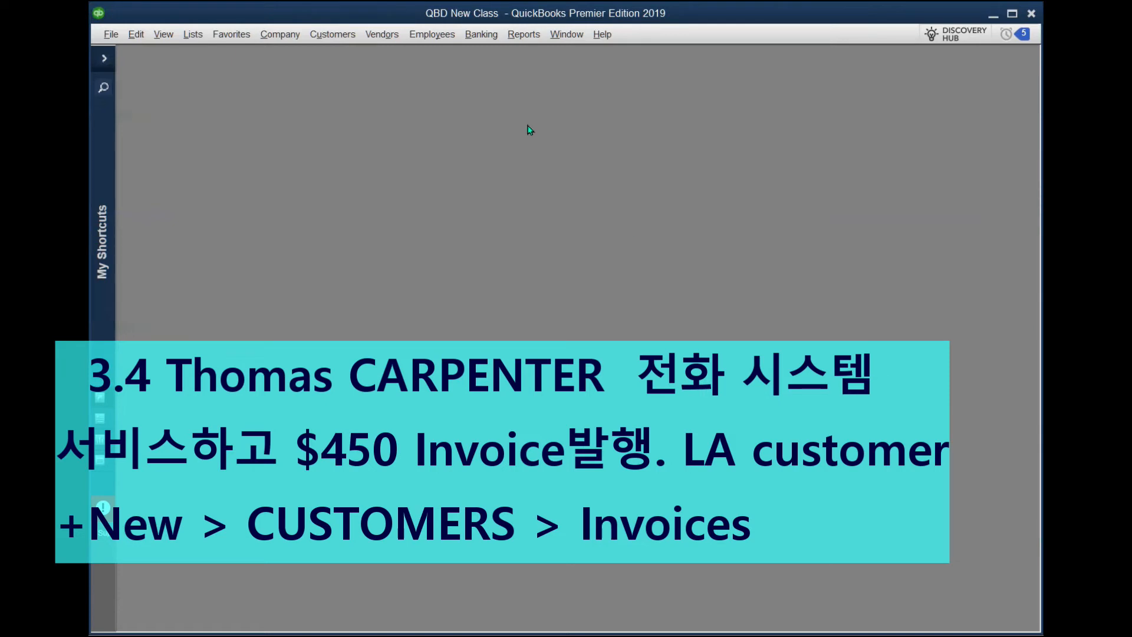
Start a new invoice and add a new customer to it, entering the customer's name and the as-of date 03/04/2022
click(338, 37)
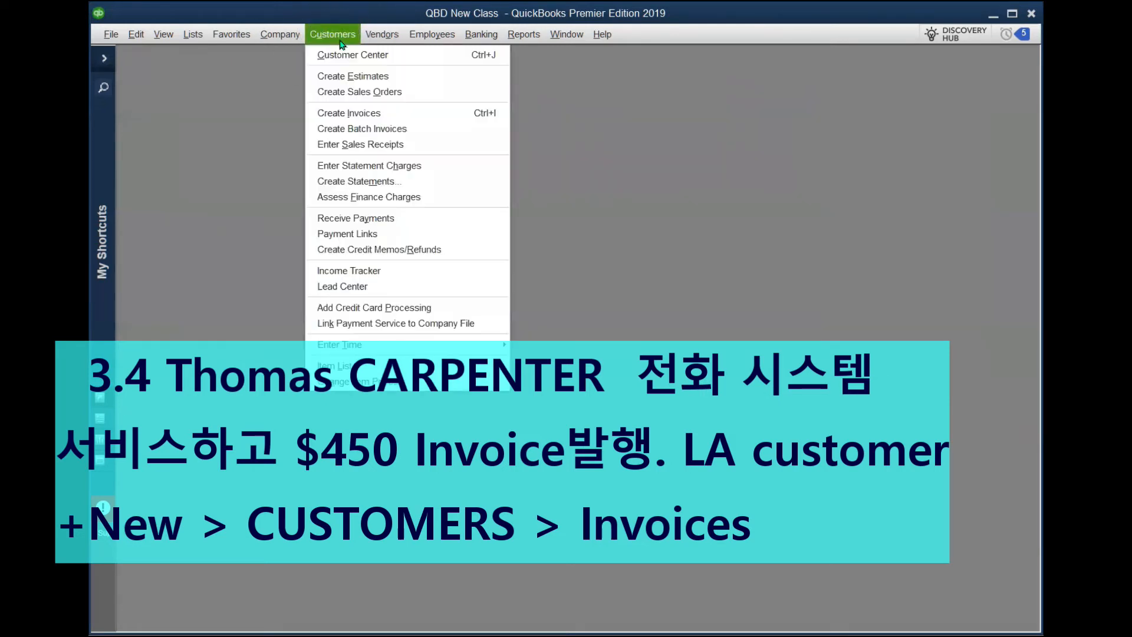
click(400, 115)
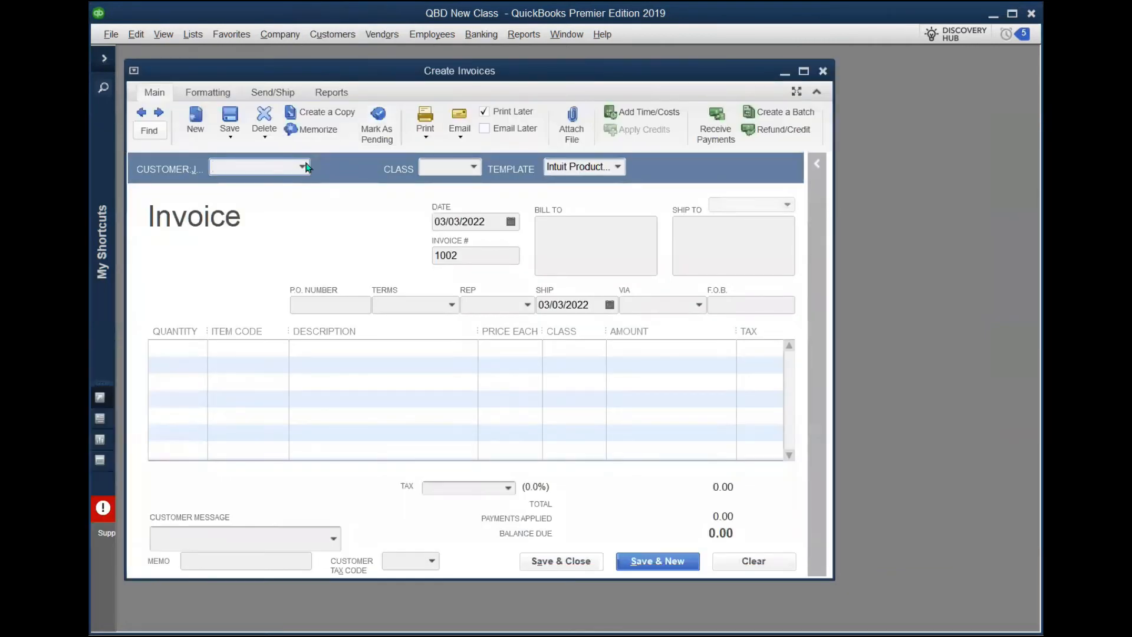
click(303, 167)
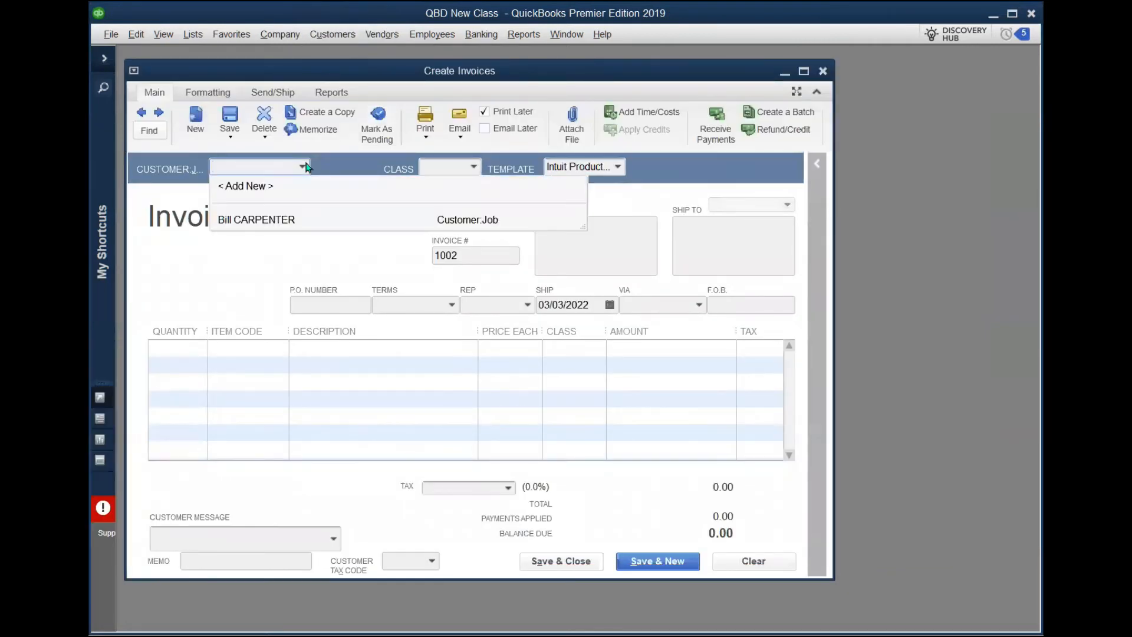
click(254, 187)
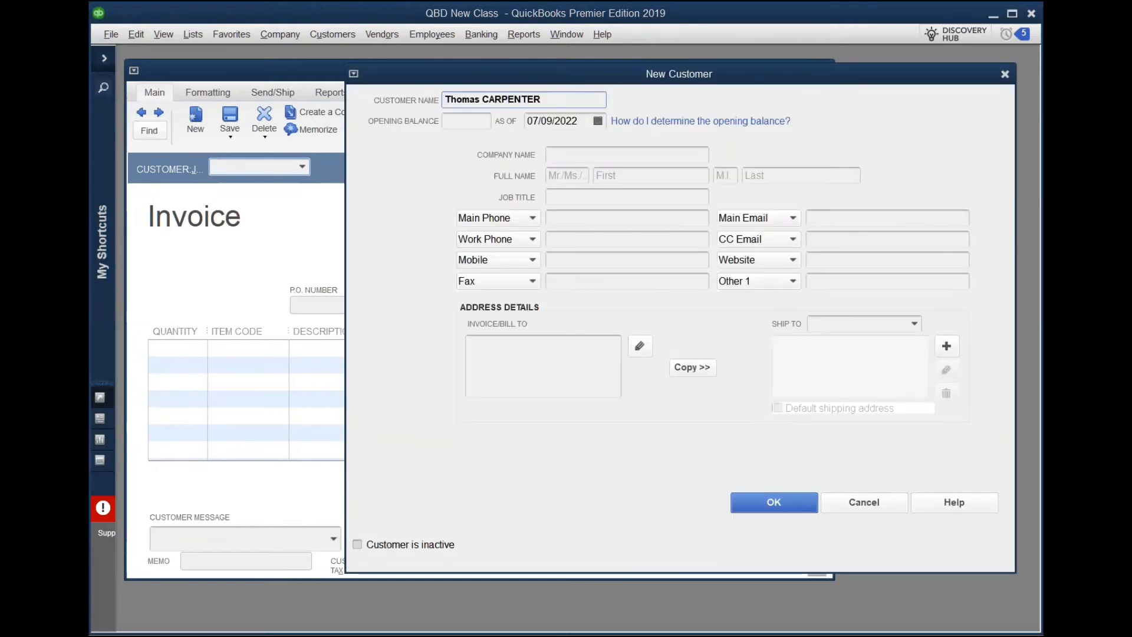
click(597, 120)
click(542, 145)
click(541, 146)
click(542, 145)
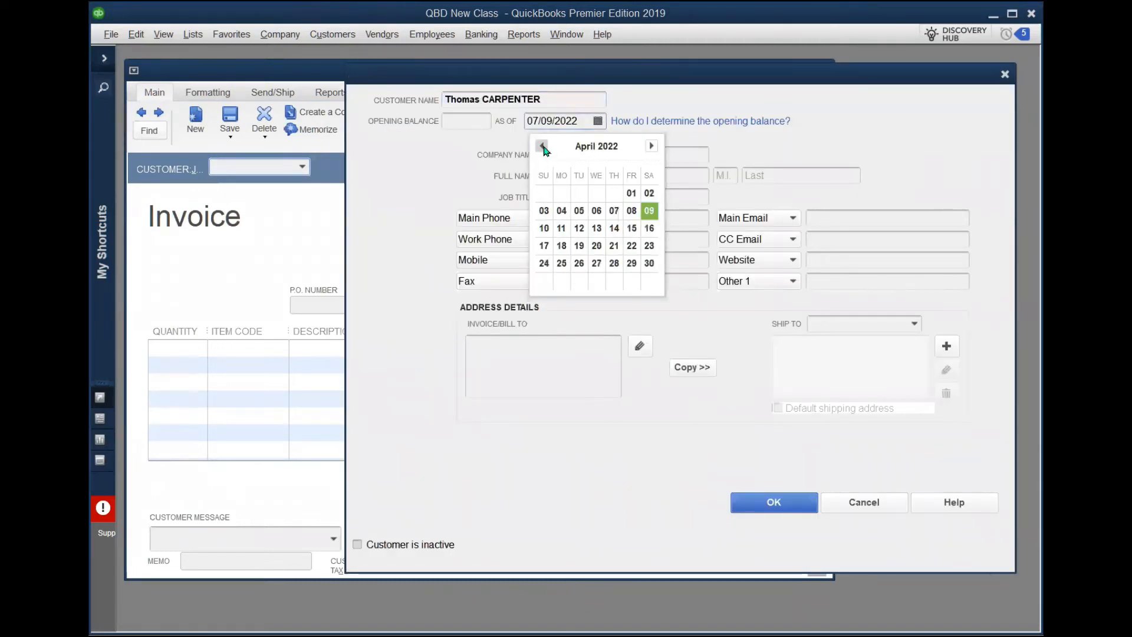
click(541, 146)
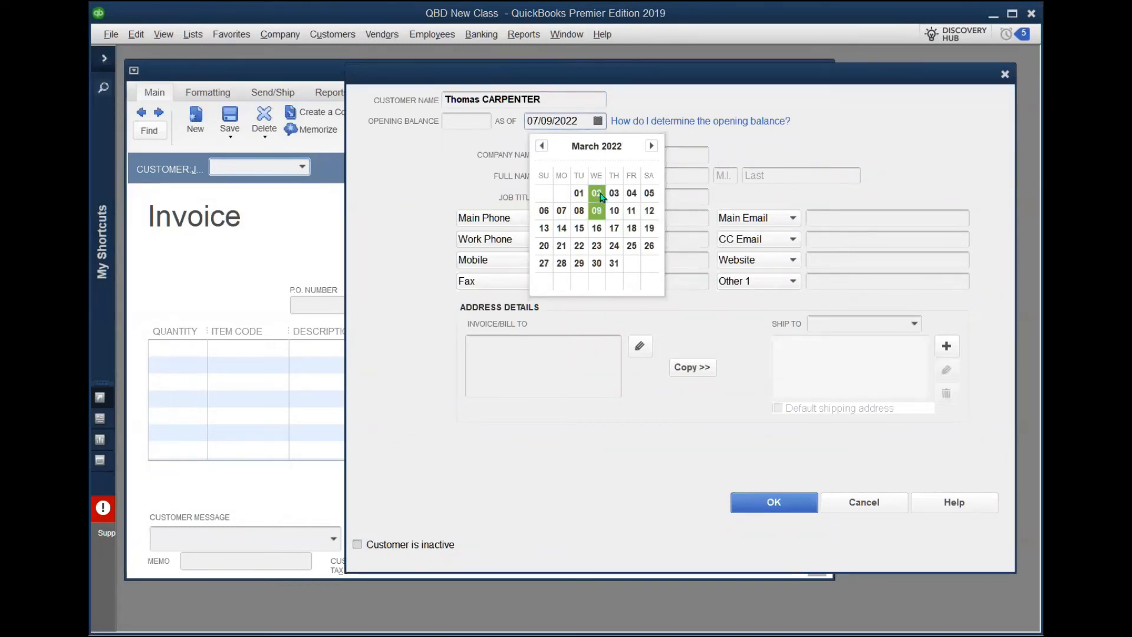
click(632, 194)
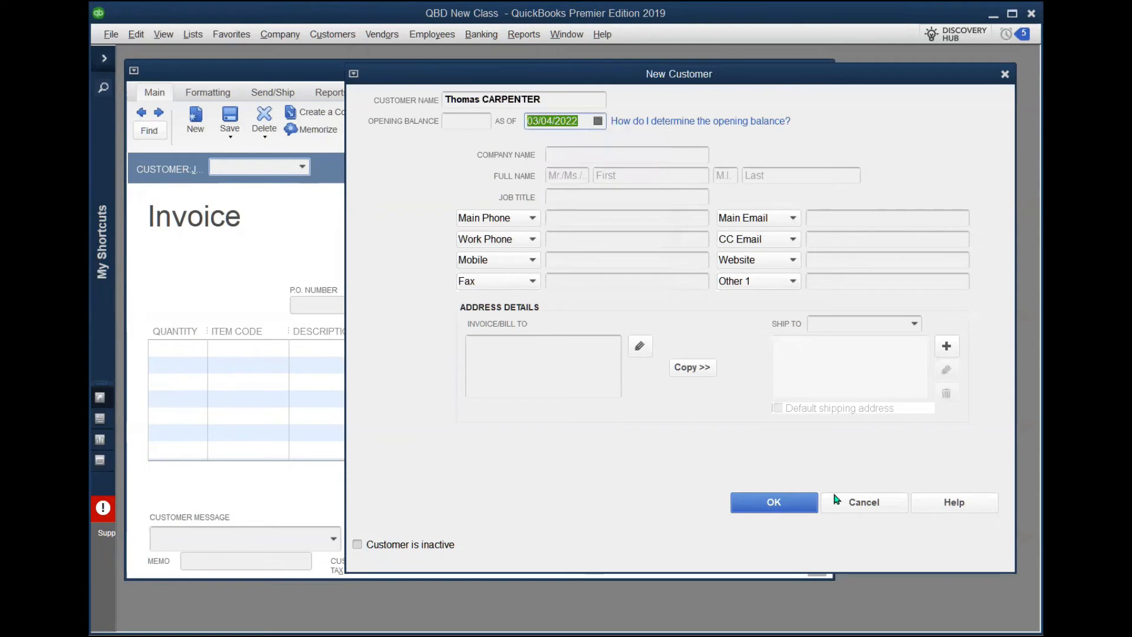
click(786, 507)
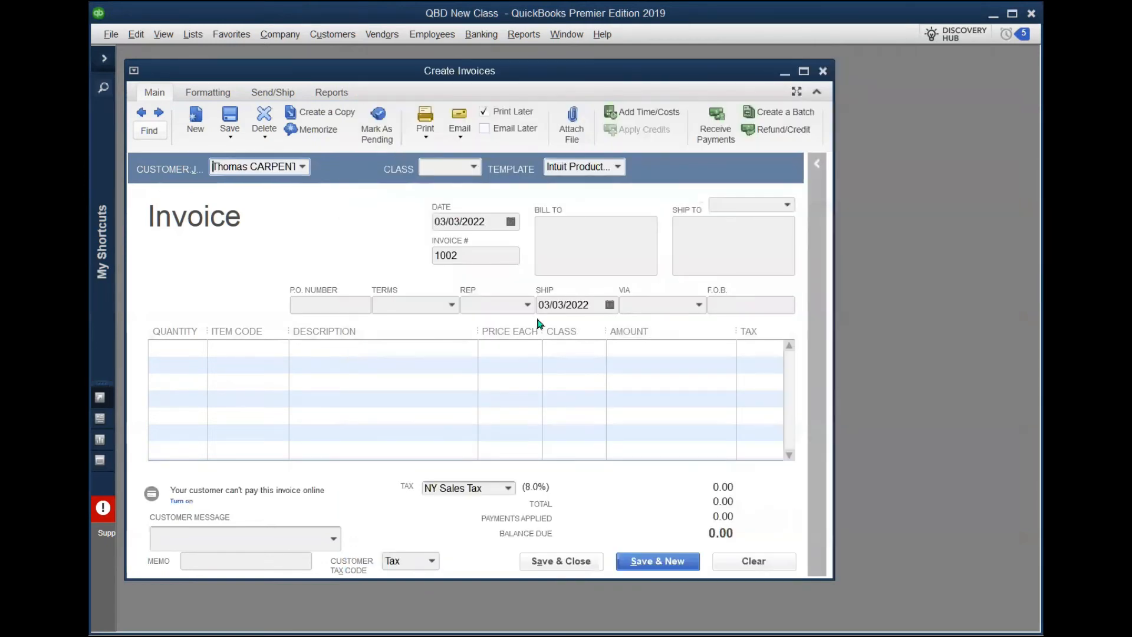
Date the invoice 03/04/2022 and add the Repair TYPE 1 service item on its first line
click(511, 223)
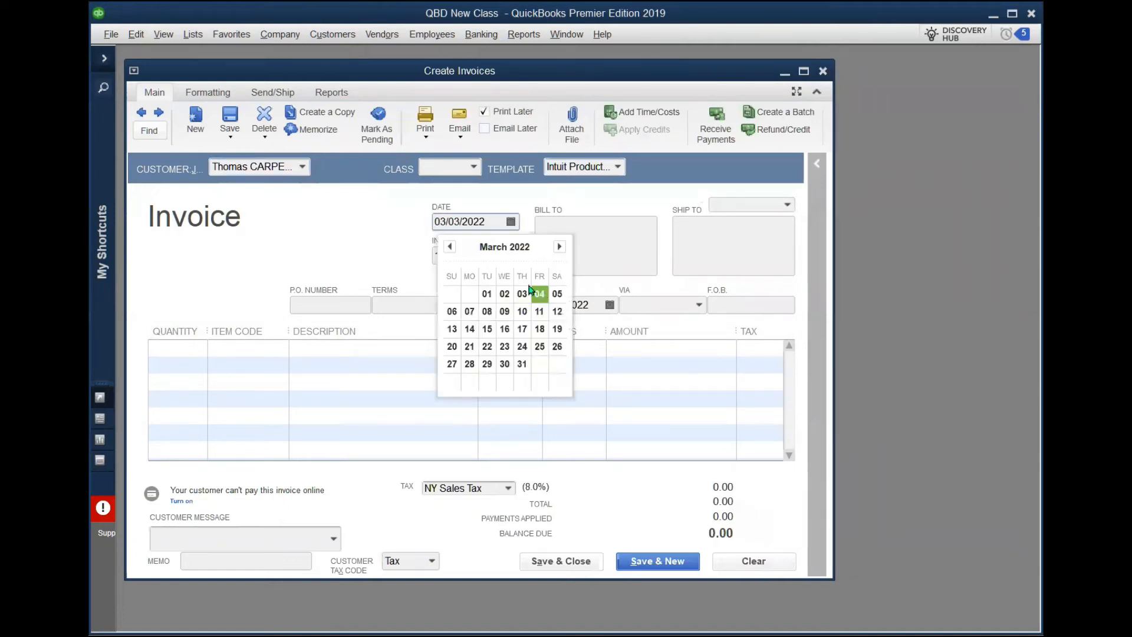
click(534, 293)
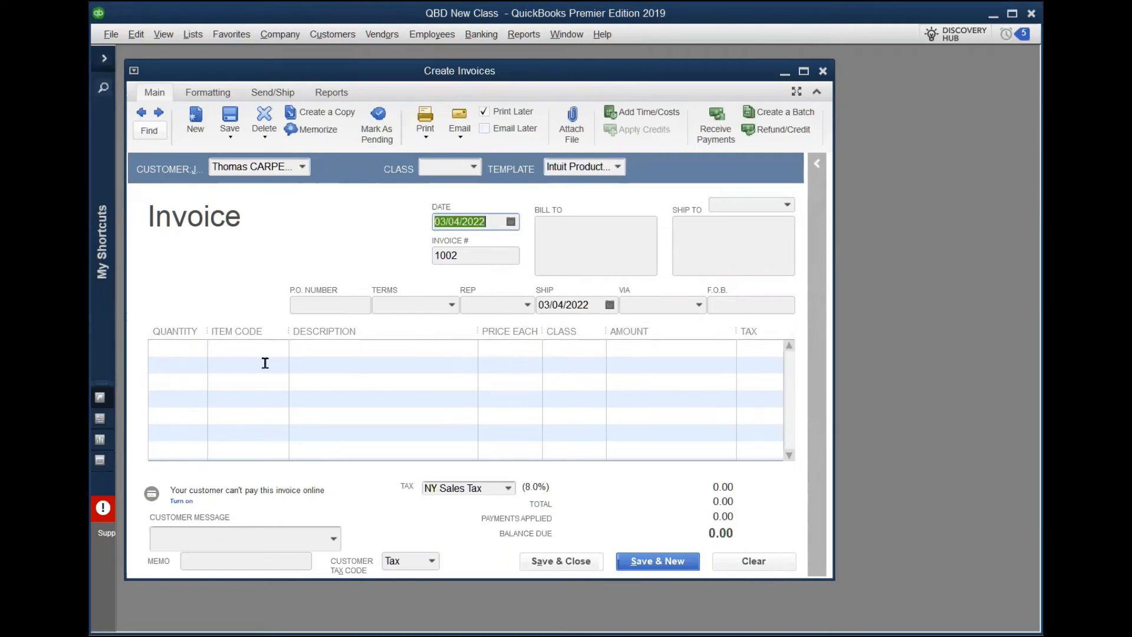
click(278, 349)
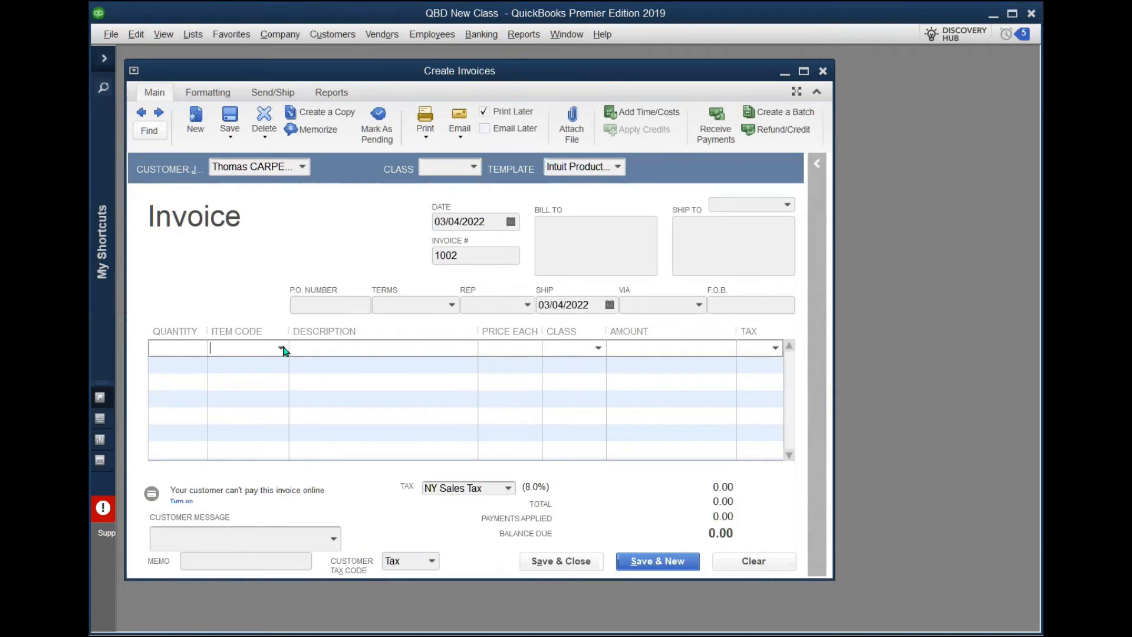
click(281, 349)
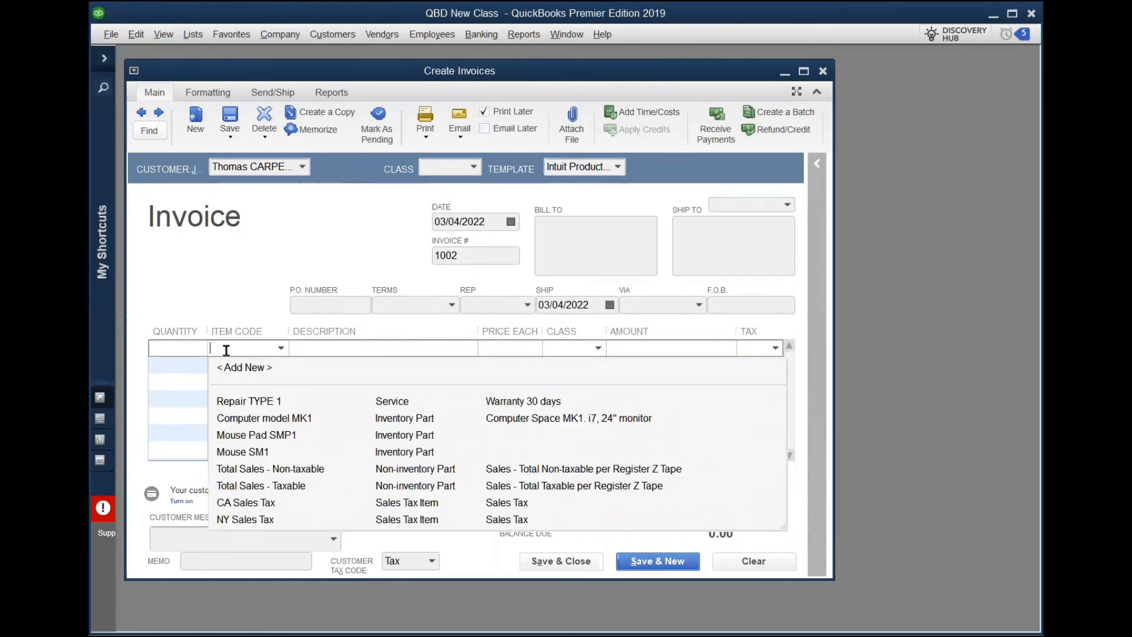
text(R)
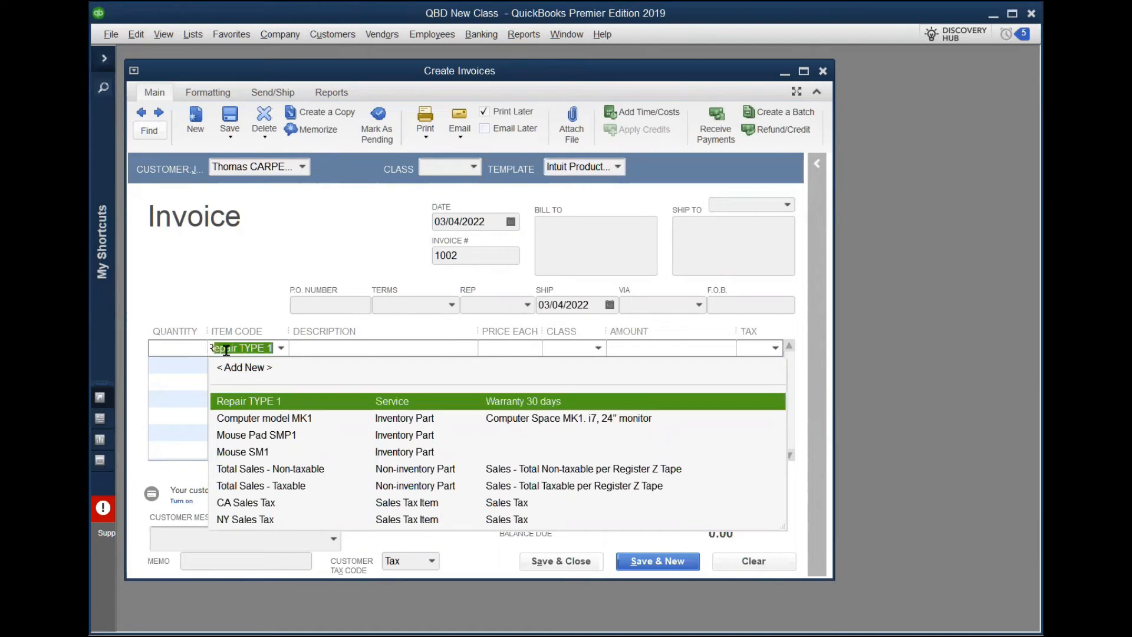
text(e)
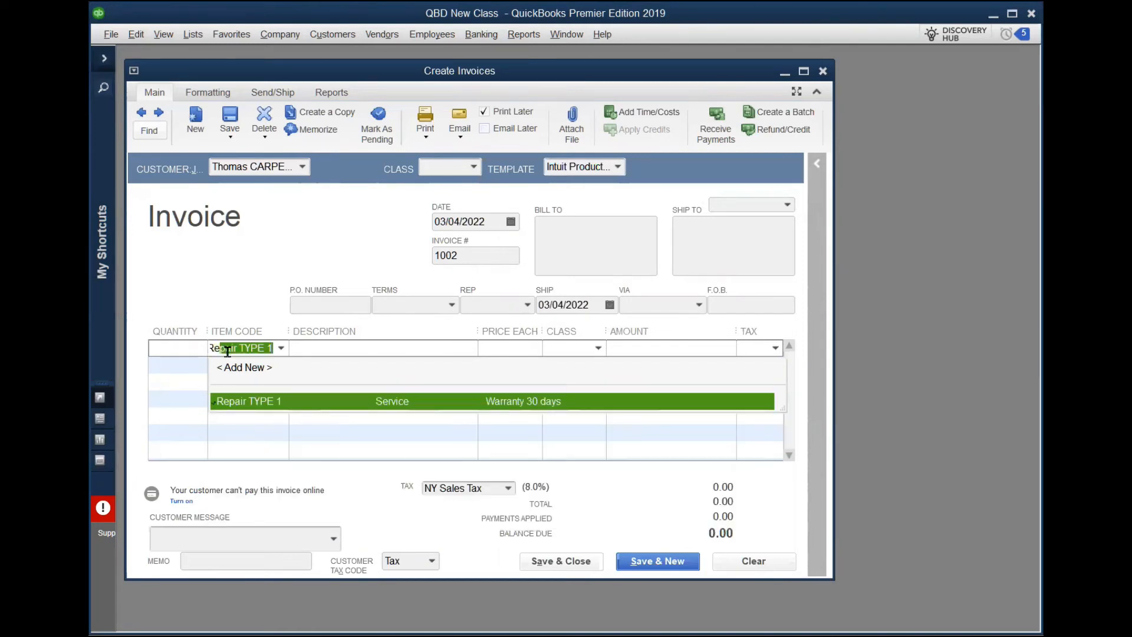
click(239, 402)
key(Tab)
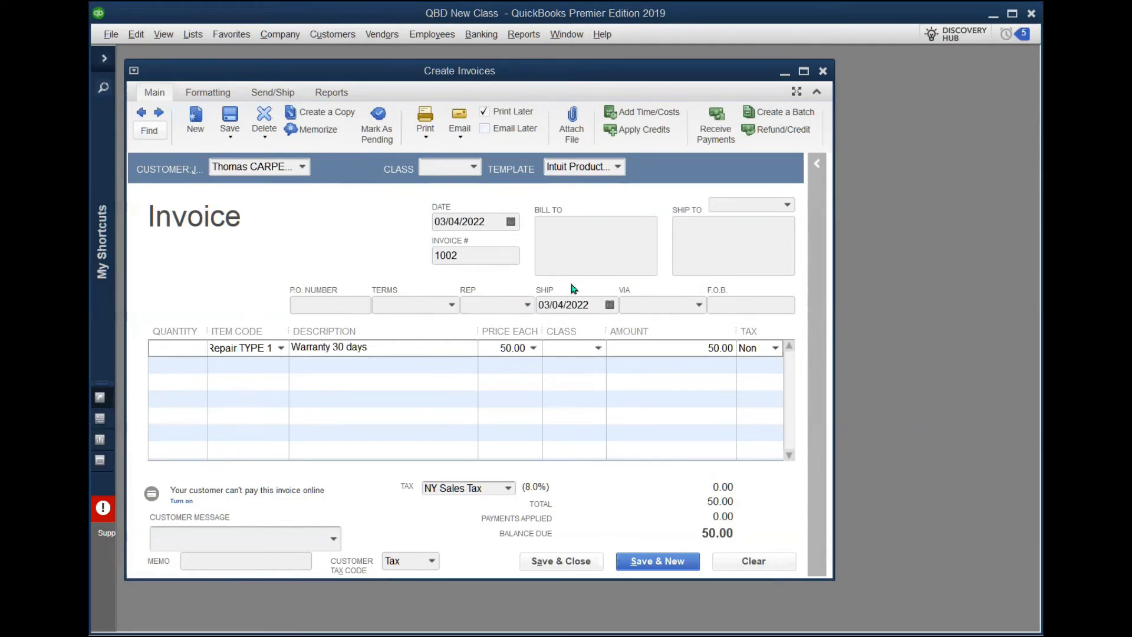
Assign class LA and quantity 9 to the Repair TYPE 1 line, and save and close the invoice
click(599, 347)
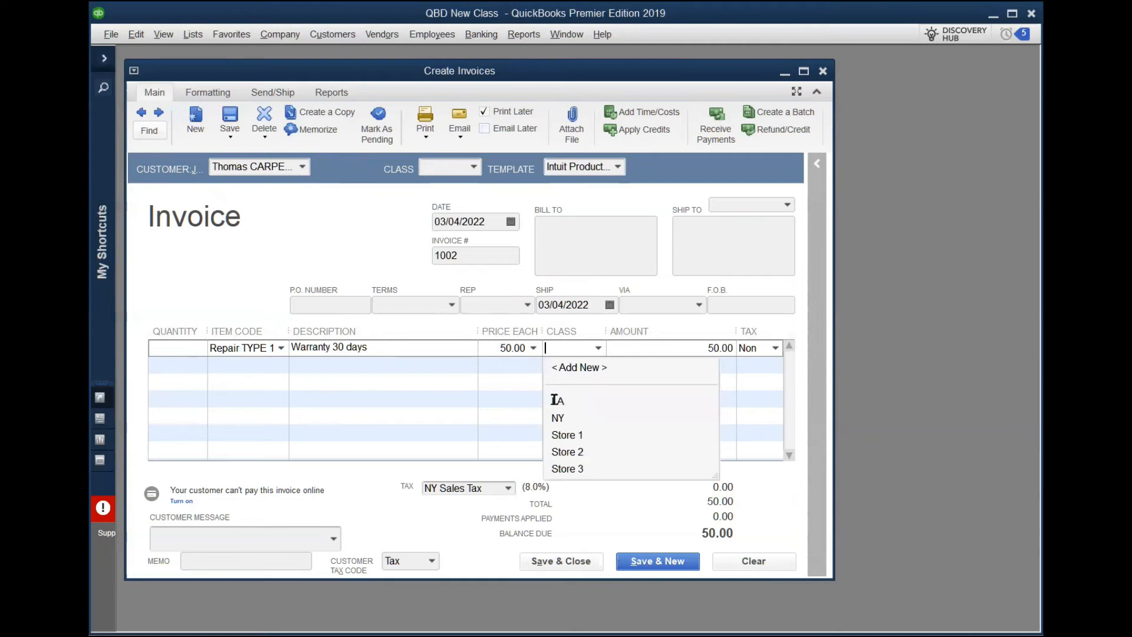
click(557, 403)
click(183, 345)
text(9)
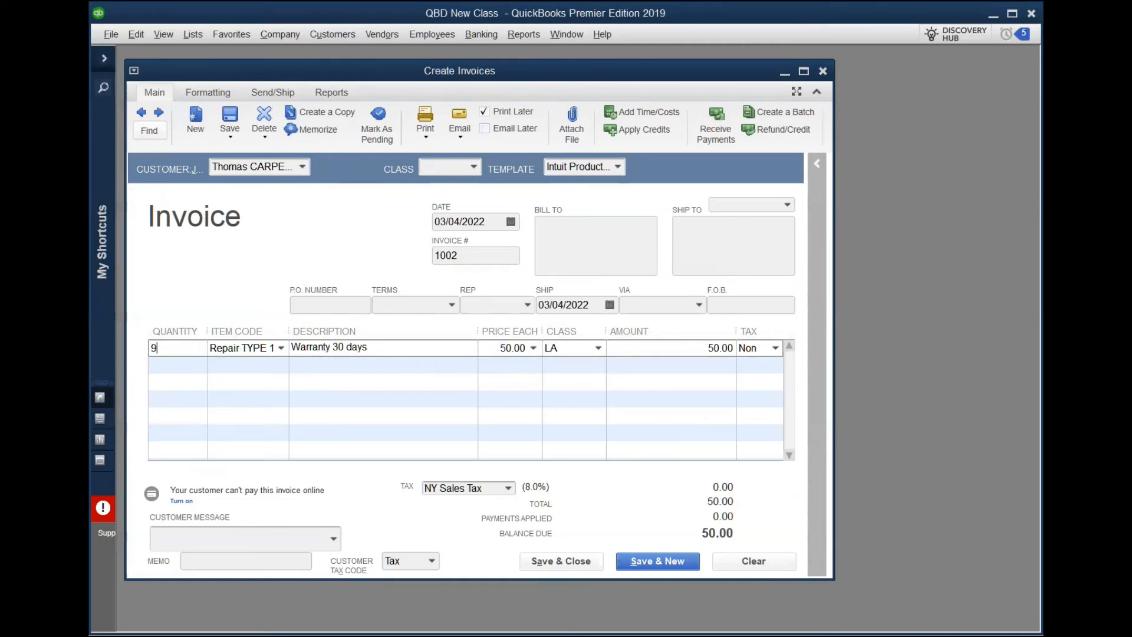
click(411, 344)
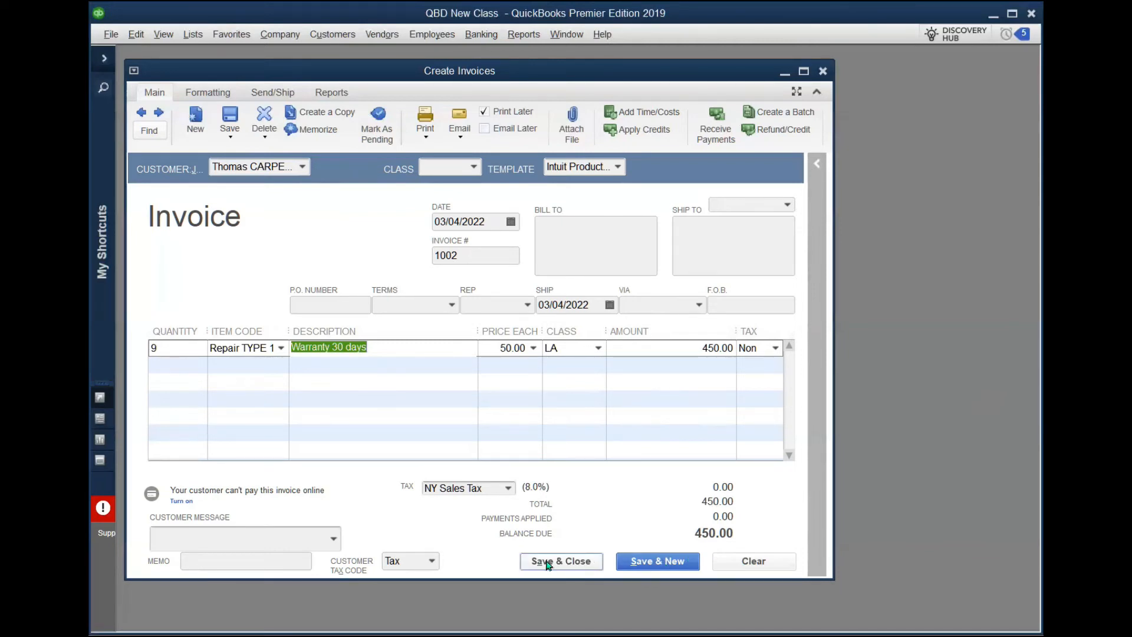
click(587, 564)
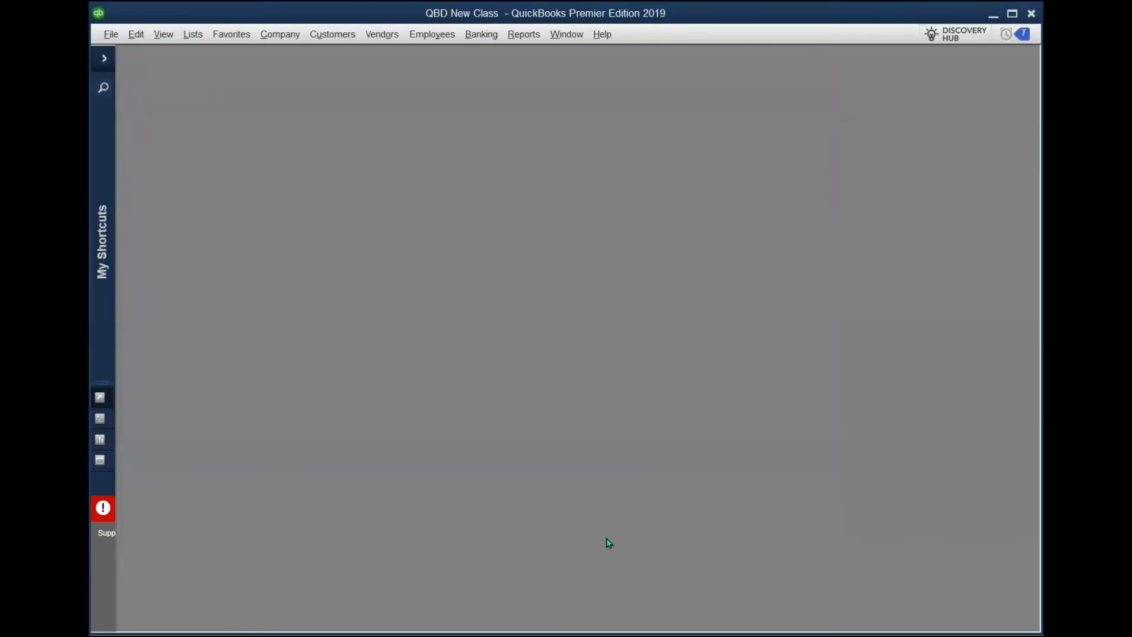
Start a sales receipt and add a new customer named Walk-in-Customer to it, with the as-of date 03/05/2022
click(321, 36)
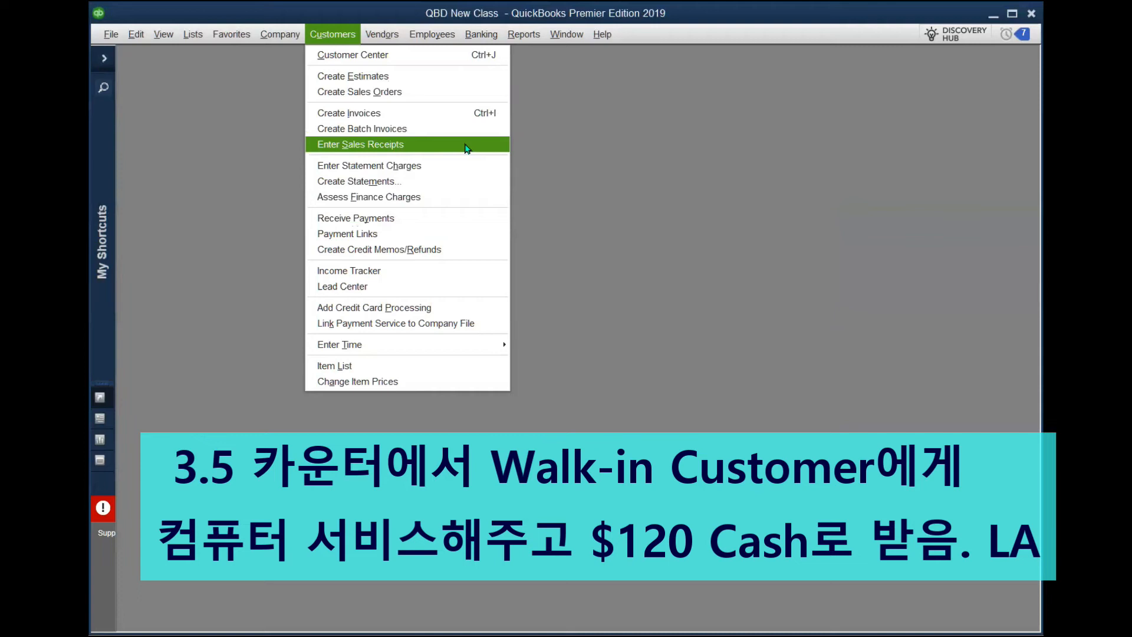
click(432, 145)
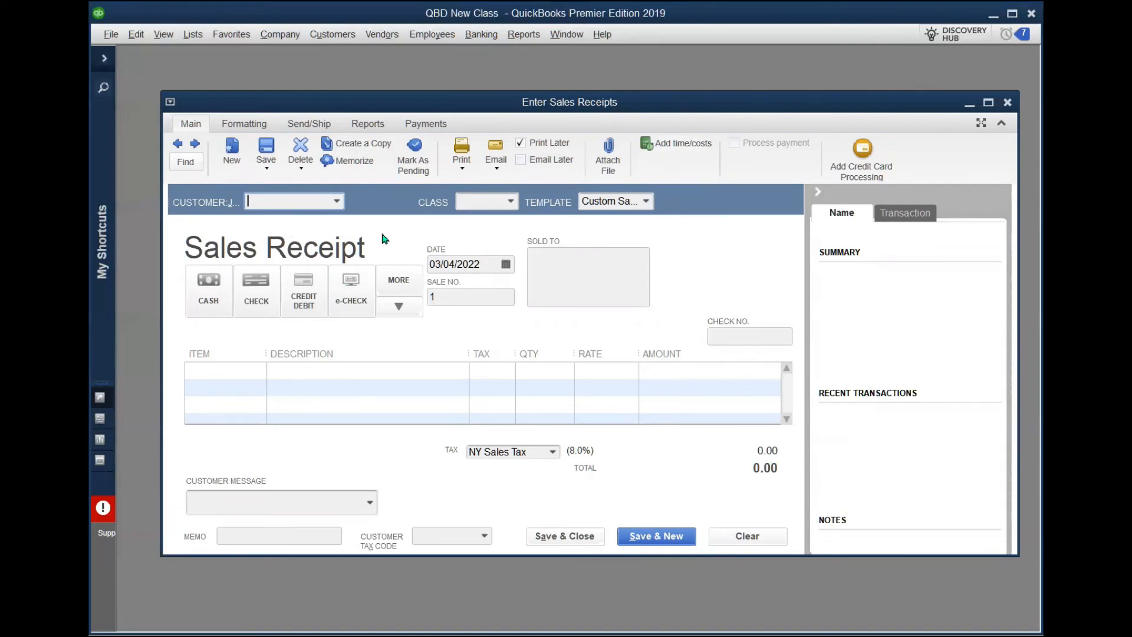
click(336, 202)
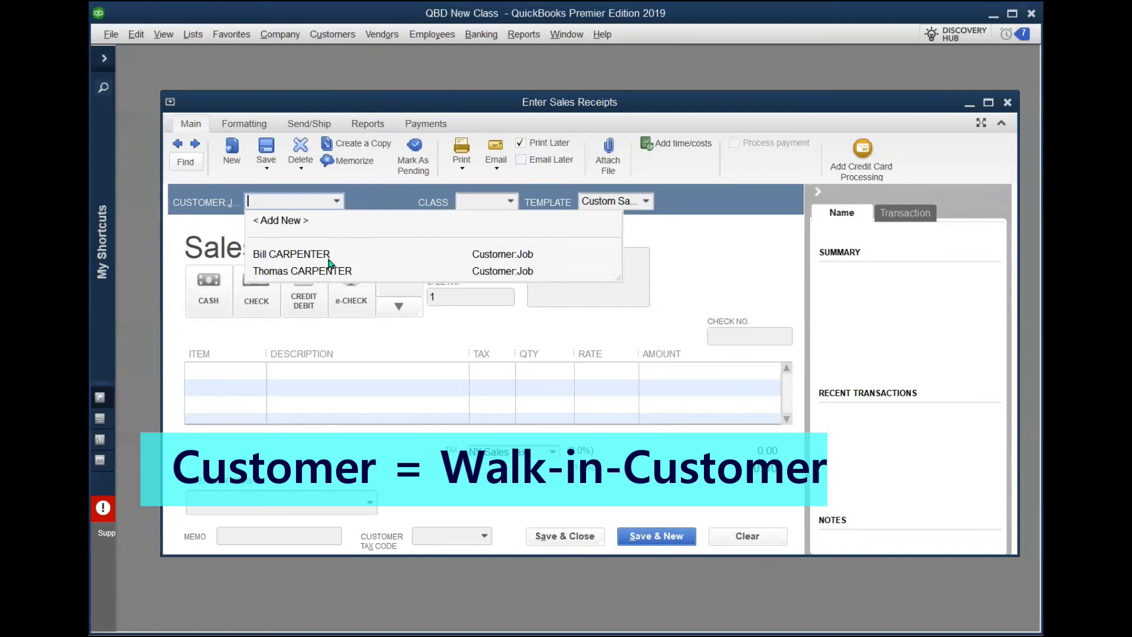
click(284, 221)
text(Walk-in-Customer)
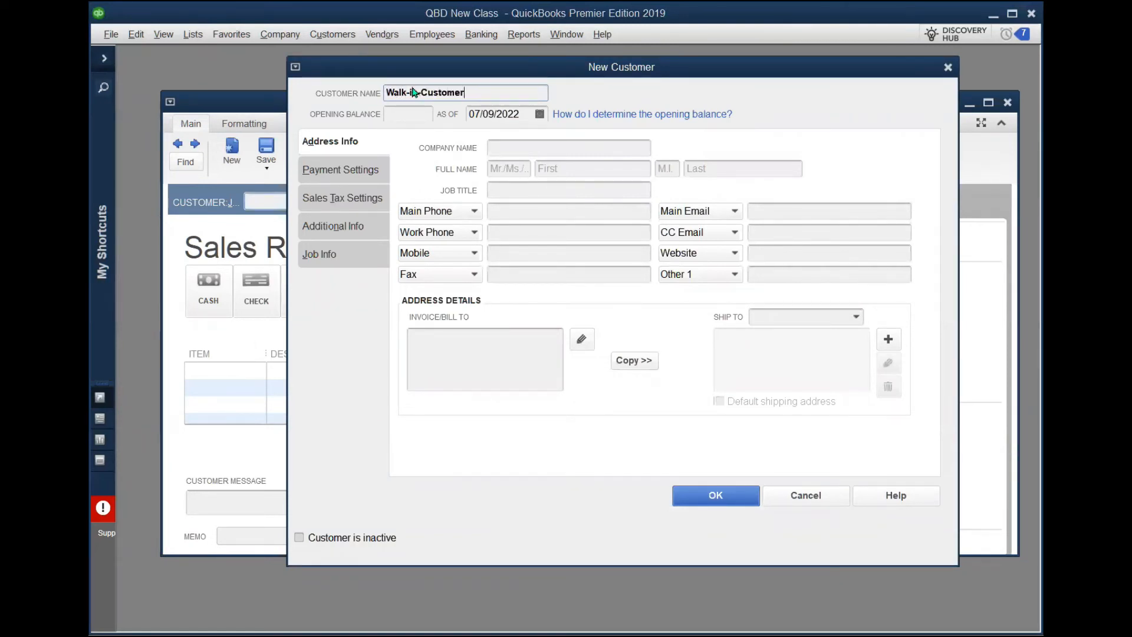
click(539, 114)
click(483, 140)
click(483, 139)
click(483, 140)
click(483, 139)
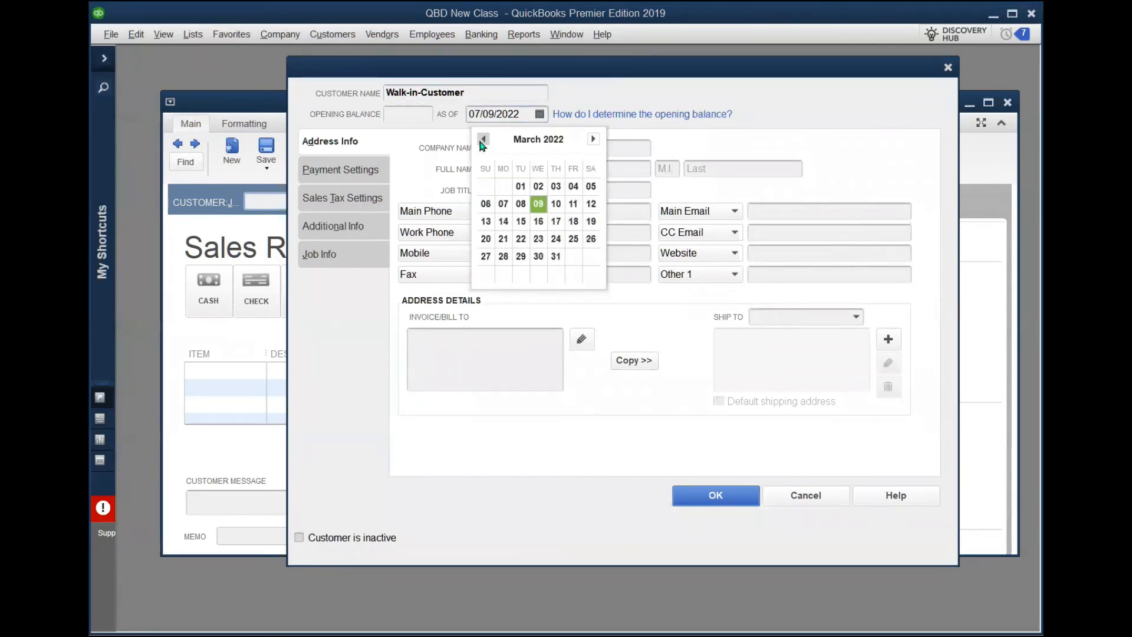
click(590, 187)
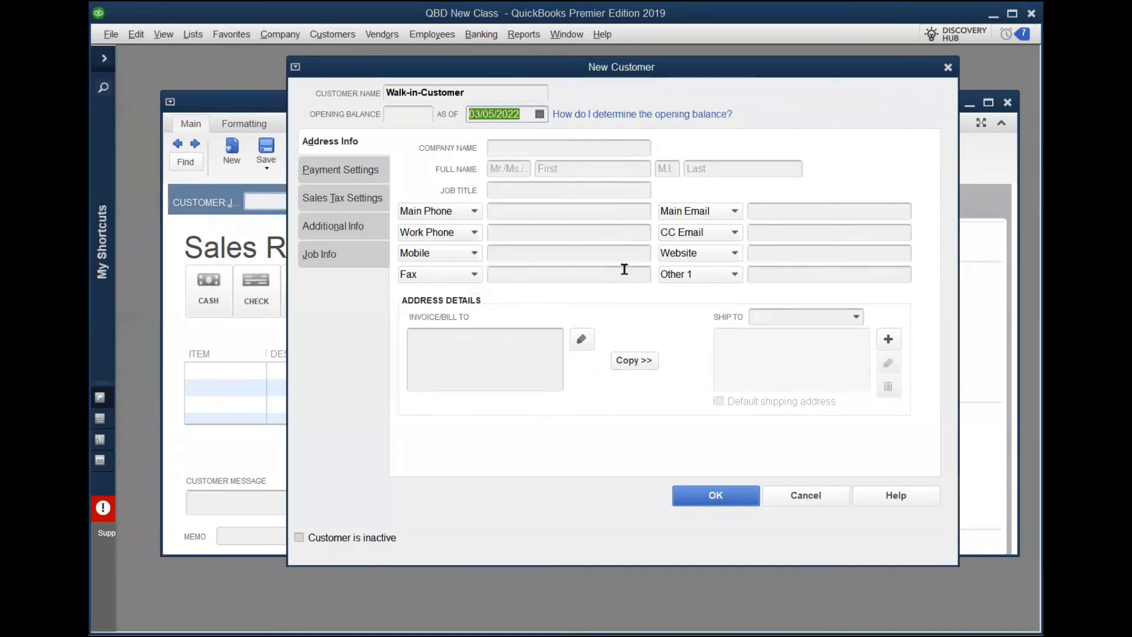
click(722, 495)
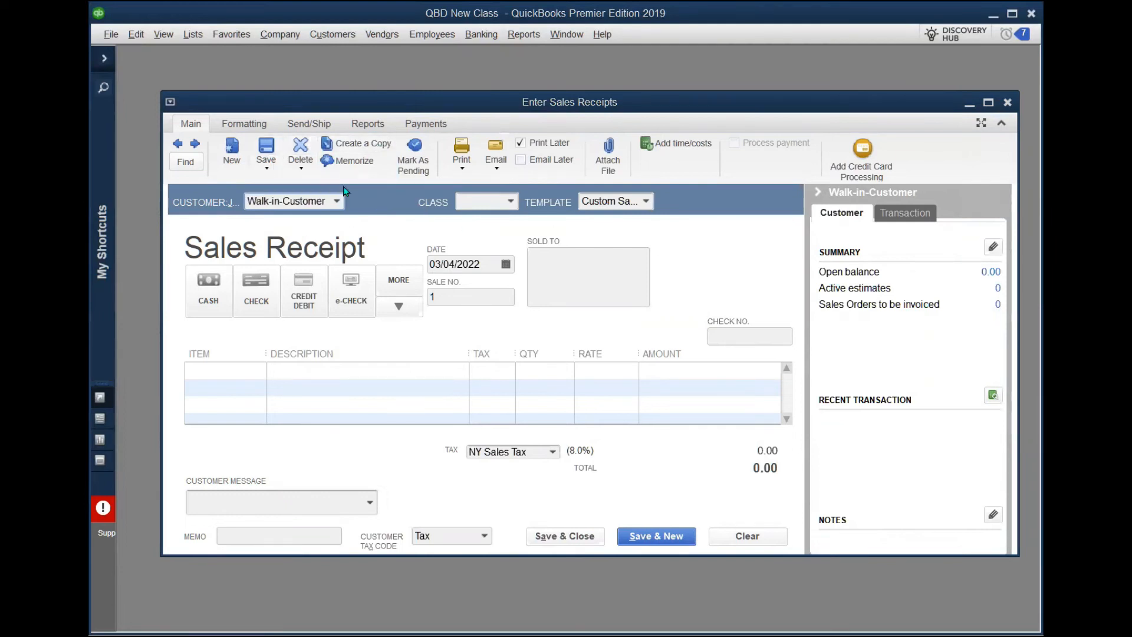
Set the sales receipt's class to LA and its template to Custom Sales Receipt
click(511, 202)
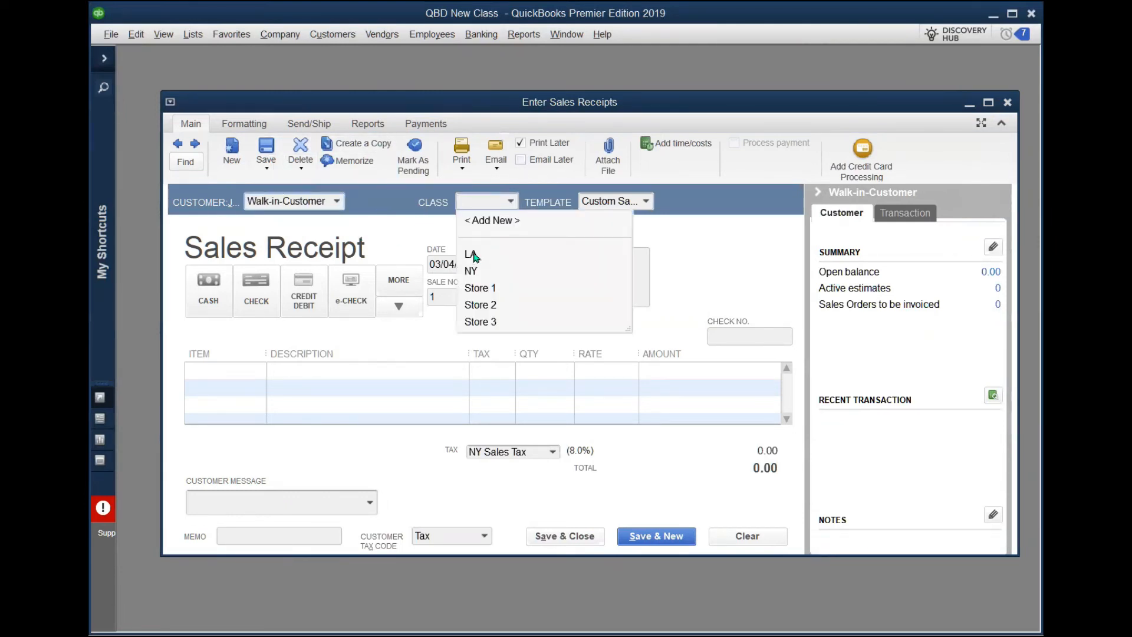
click(475, 256)
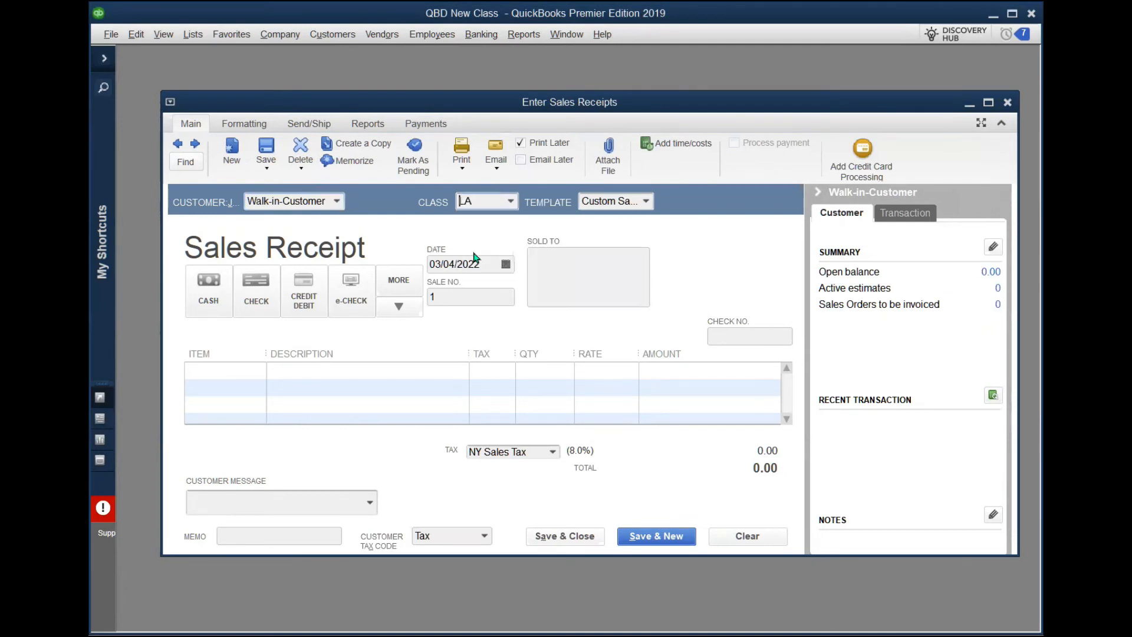
click(646, 202)
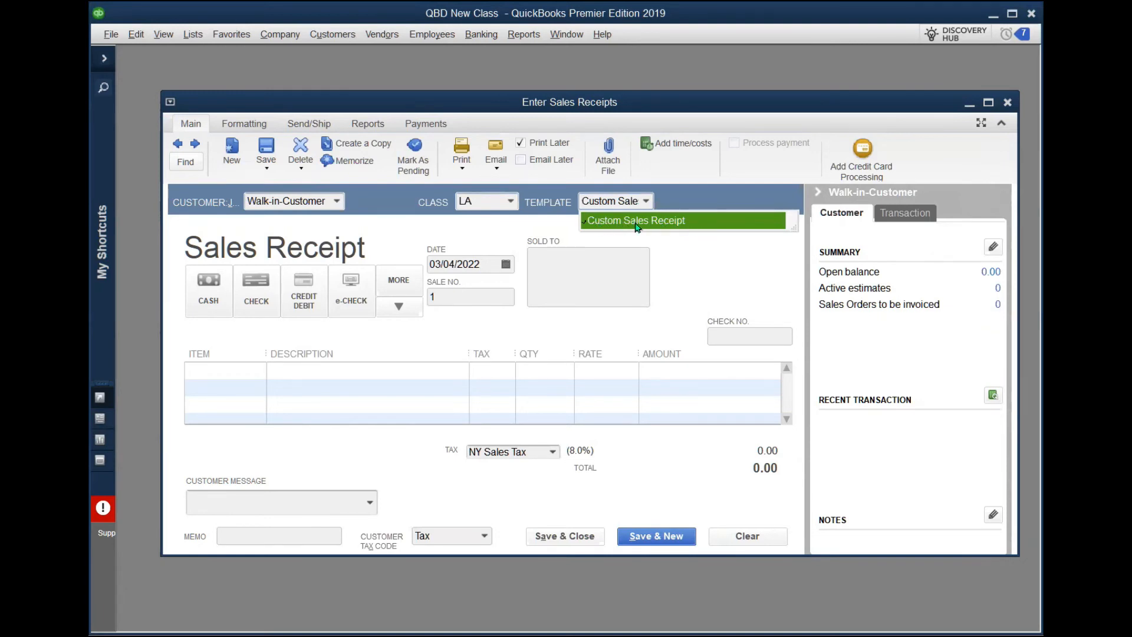
click(638, 221)
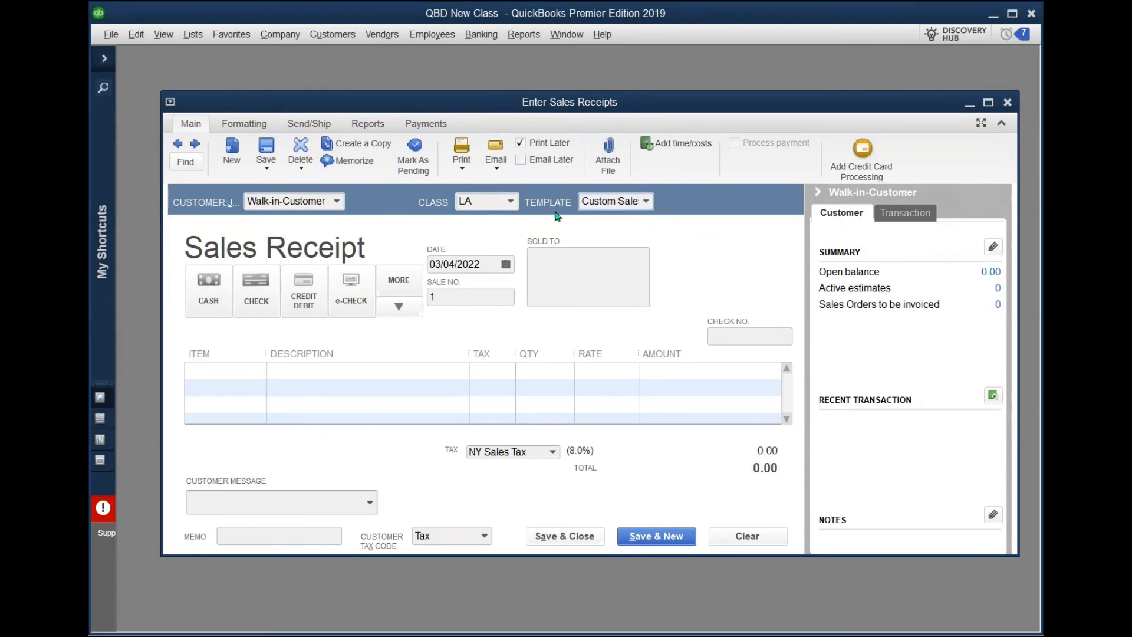
Add the Repair TYPE 1 item with quantity 2.4 on the first line of the sales receipt
click(248, 373)
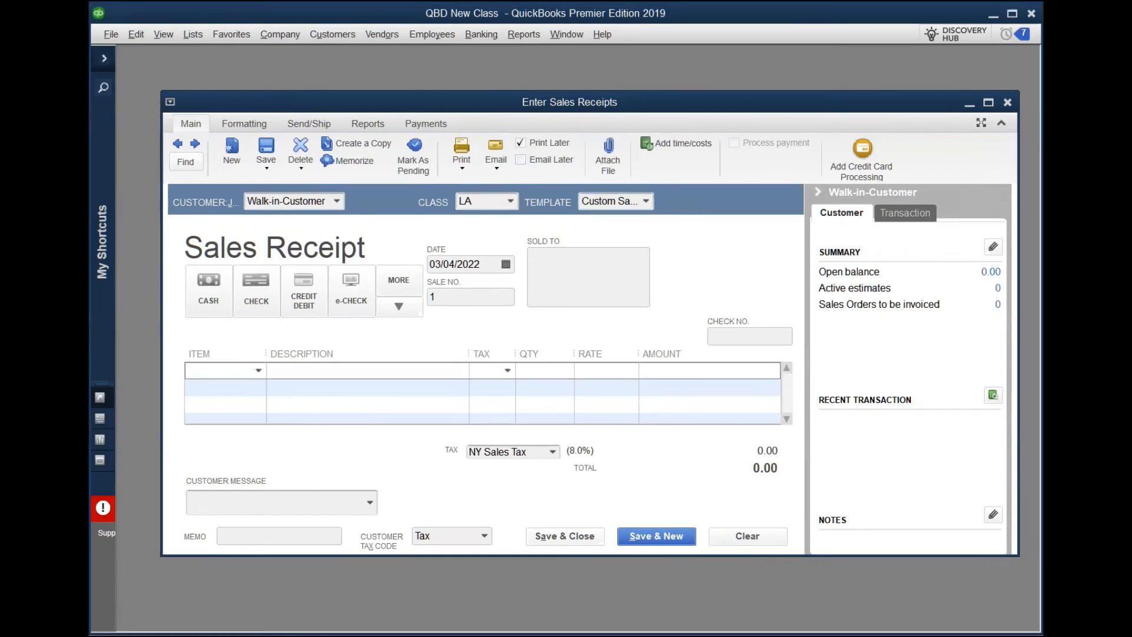
text(Repair TYPE 1)
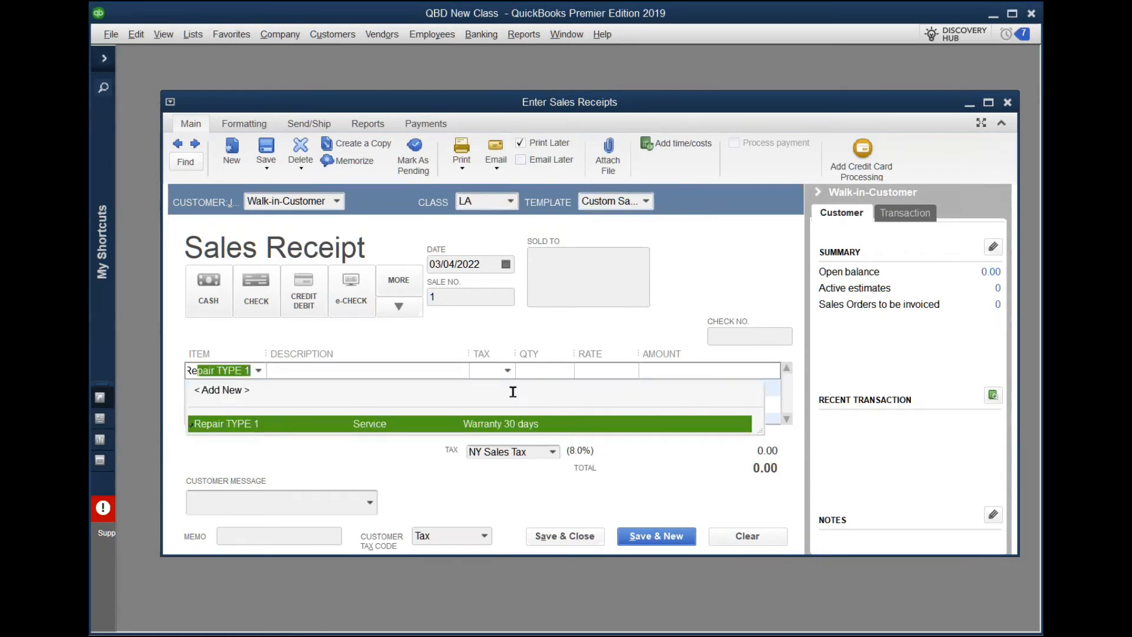
click(533, 370)
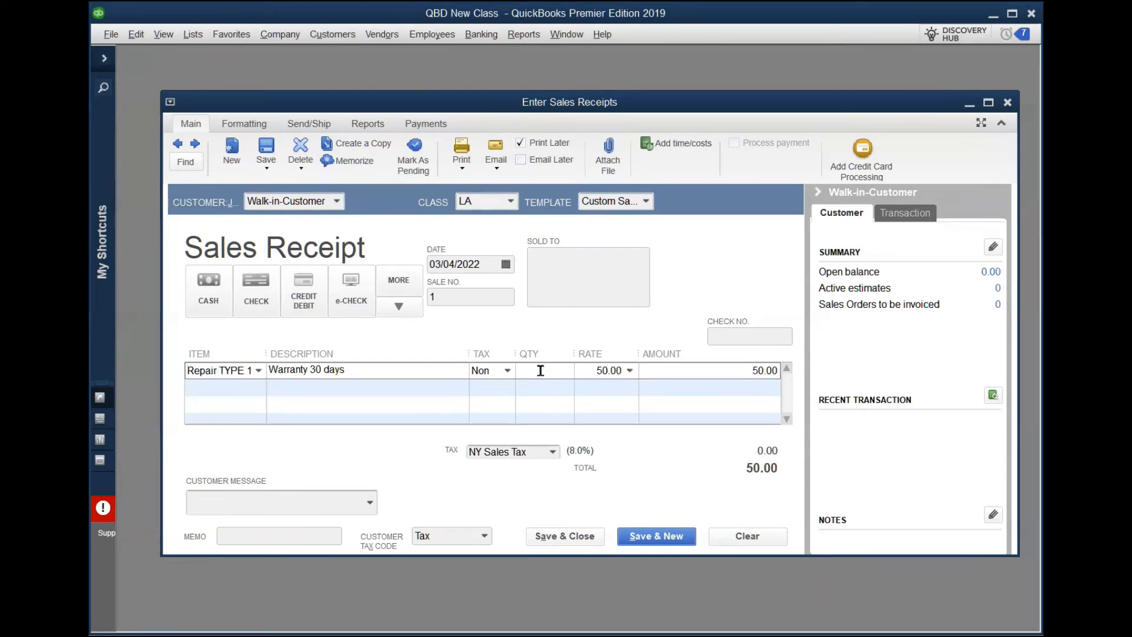
text(2.4)
click(444, 371)
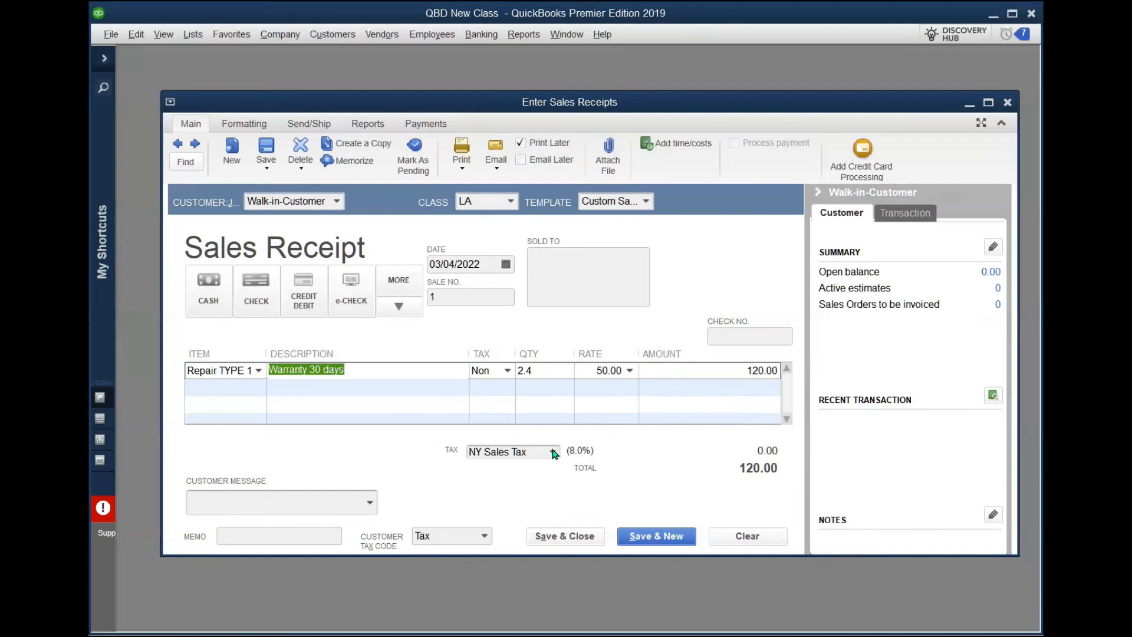
Set the sale number to 3001 and the payment method to cash, and save and close the sales receipt
click(818, 191)
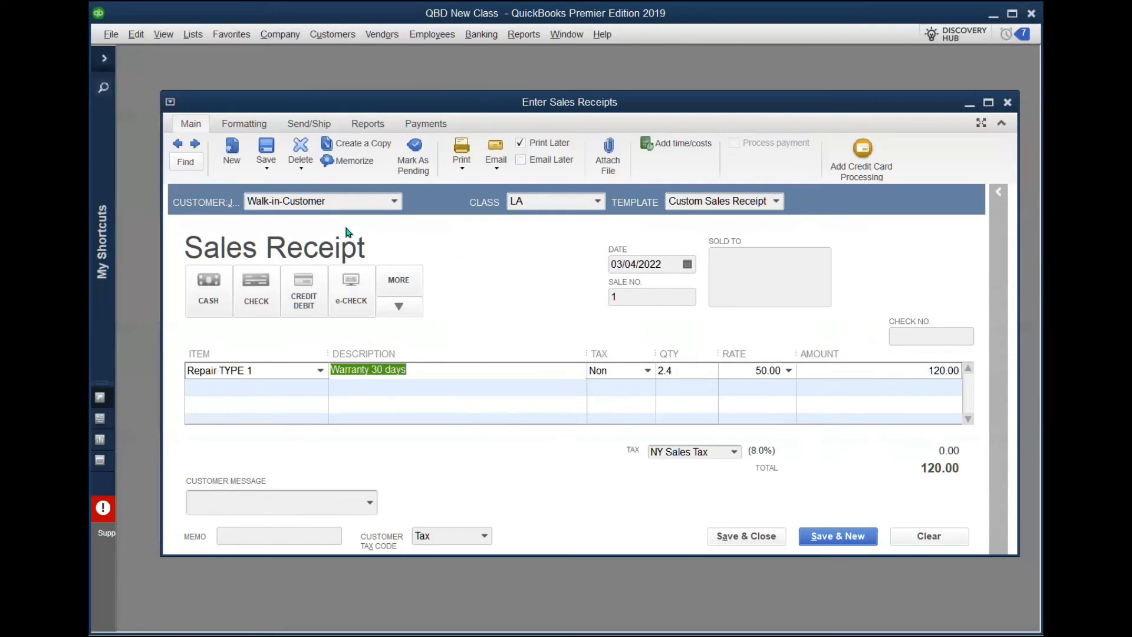
click(630, 297)
drag(630, 298, 575, 304)
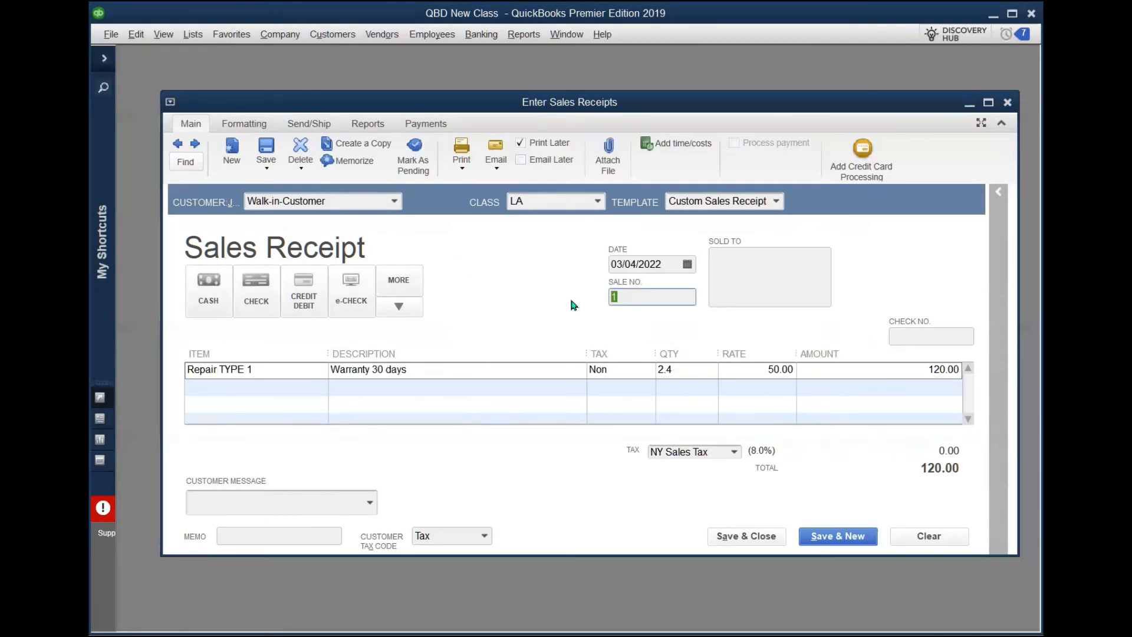
text(3001)
click(209, 305)
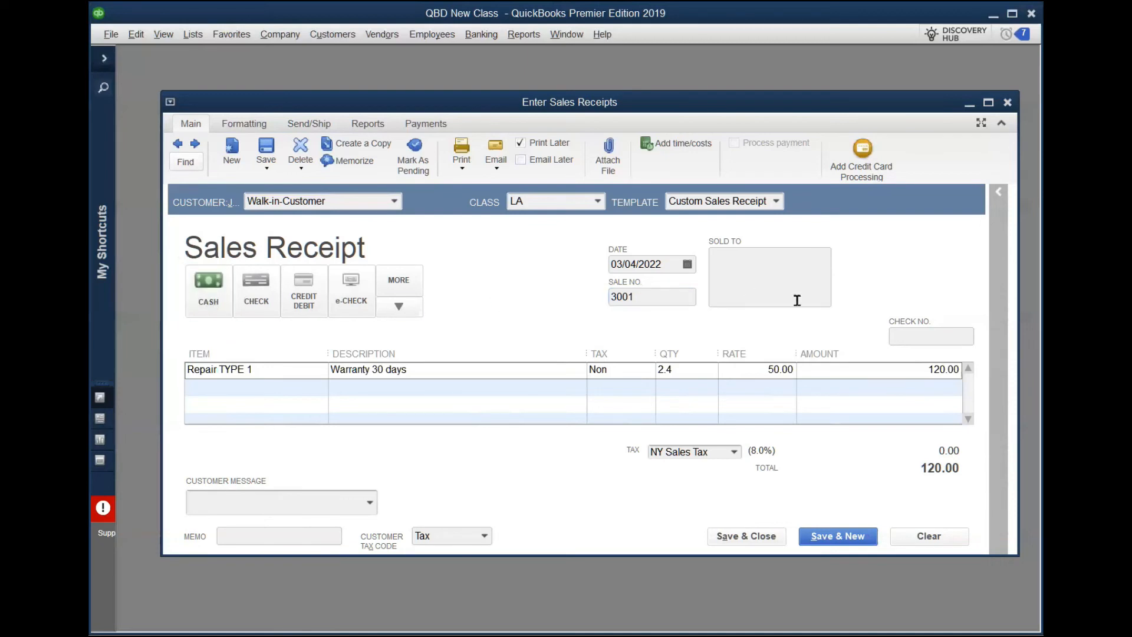
click(760, 537)
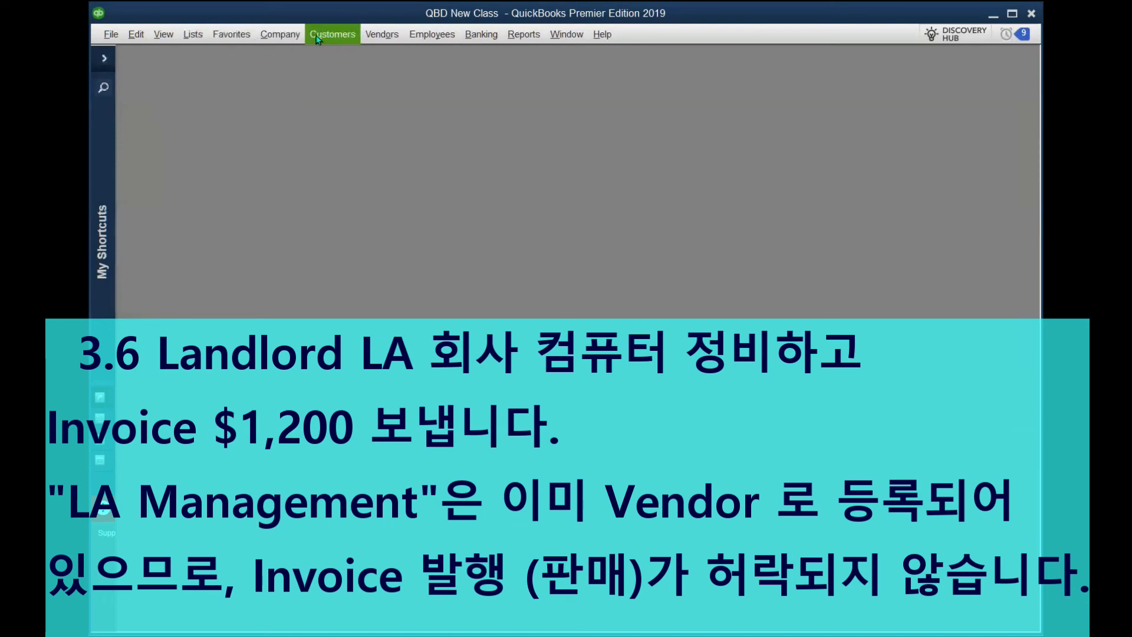
Start a new invoice and begin adding a new customer named LA Management to it
click(334, 36)
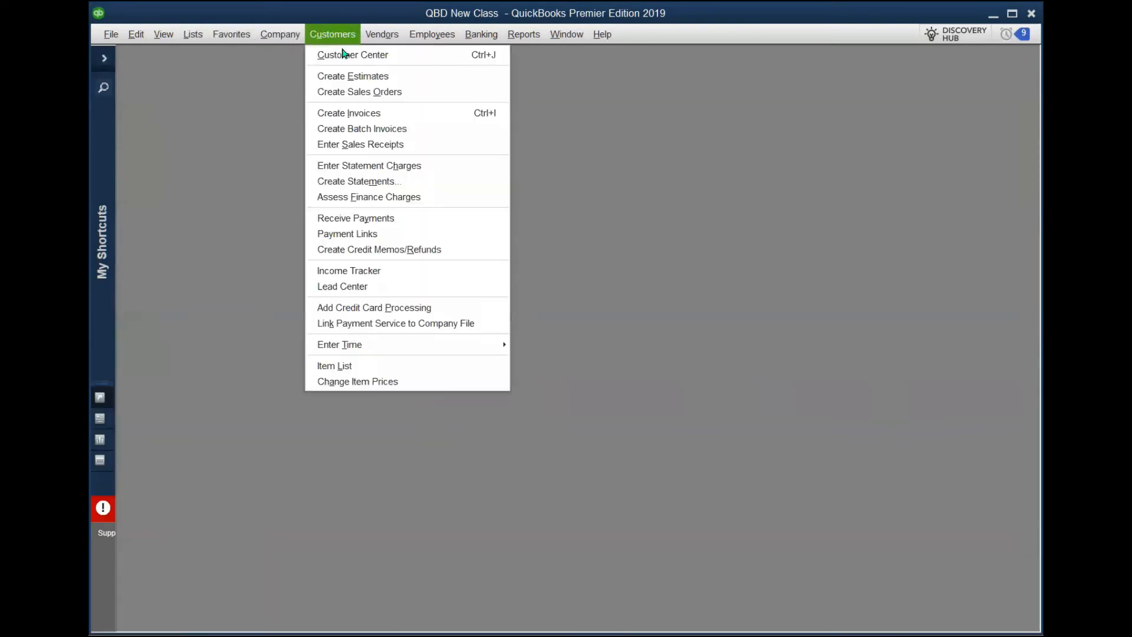
click(378, 114)
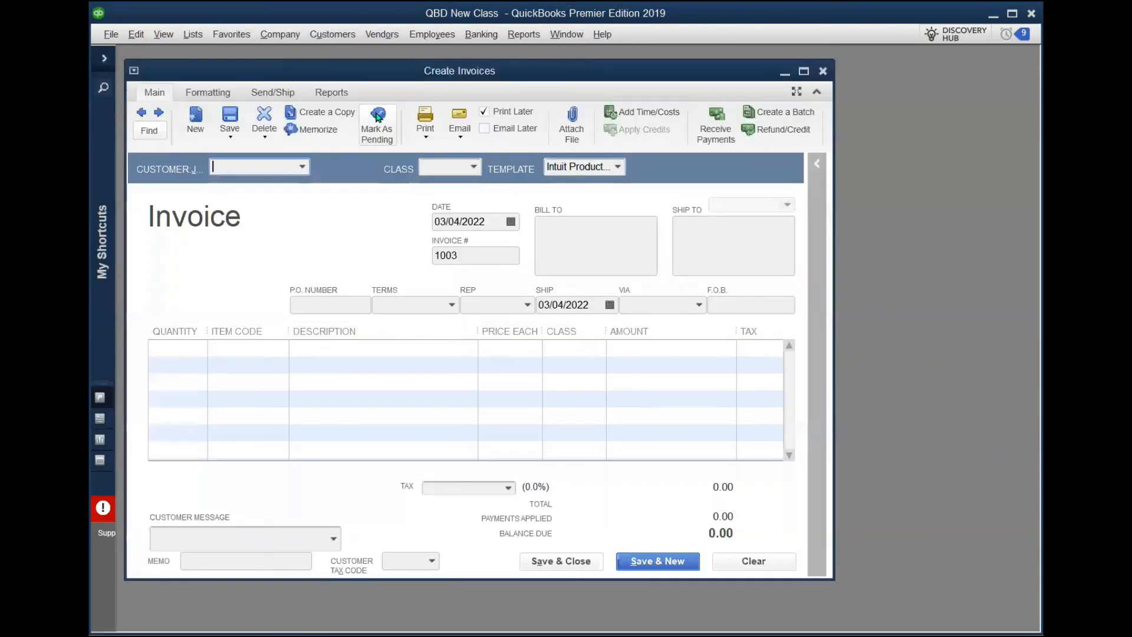
click(301, 168)
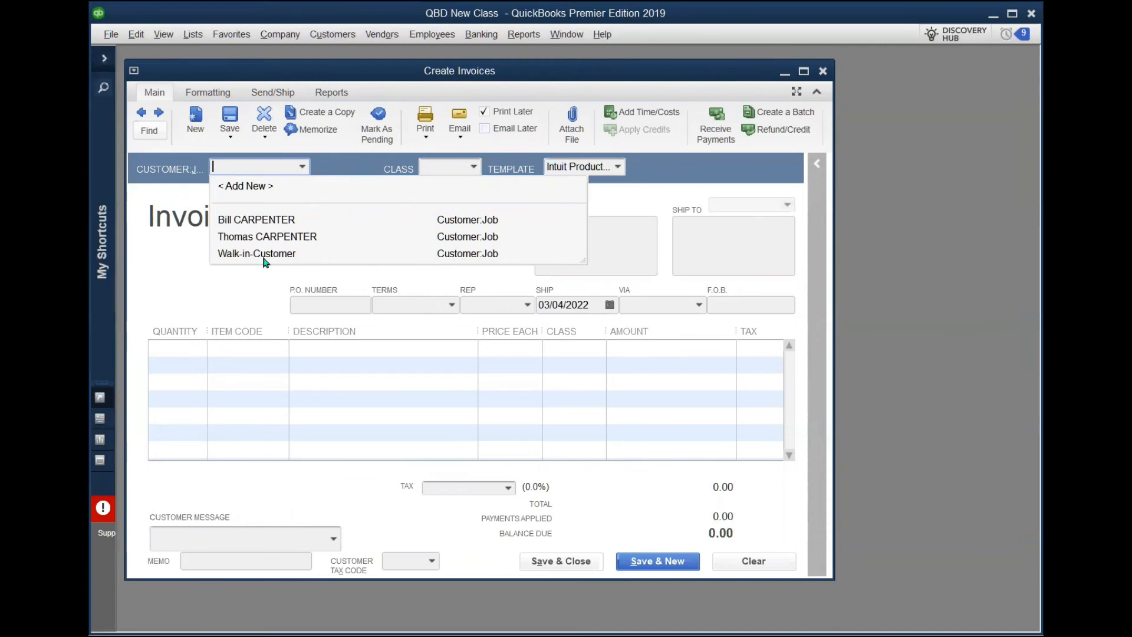
click(254, 188)
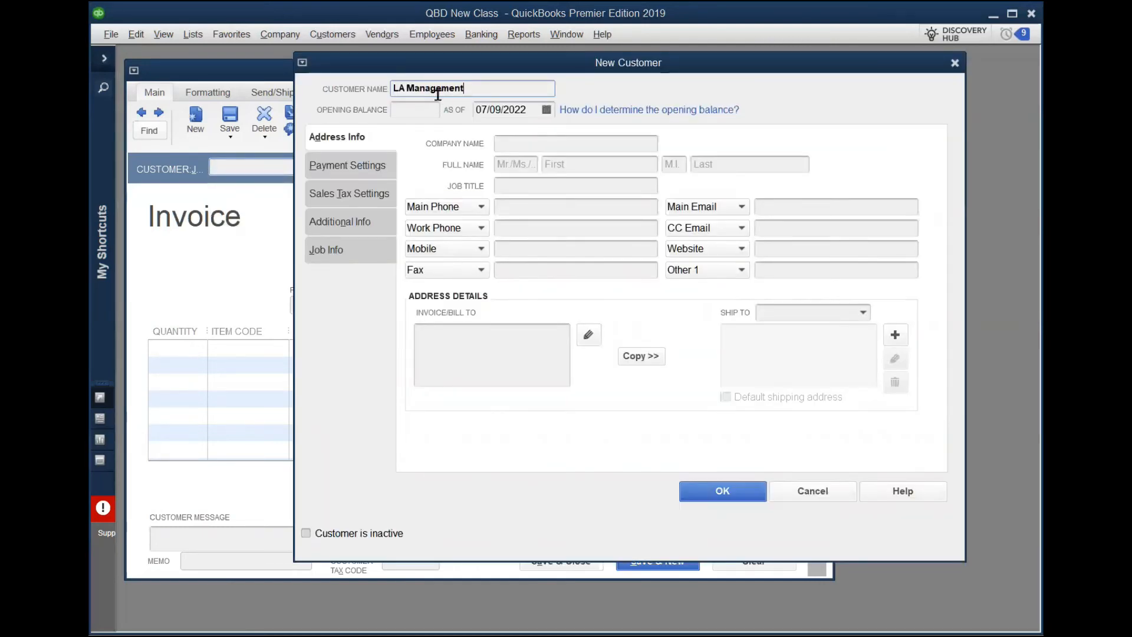
Set the new customer's as-of date to 03/06/2022 and try to save the customer record
click(547, 110)
click(492, 135)
click(492, 135)
click(492, 135)
click(491, 135)
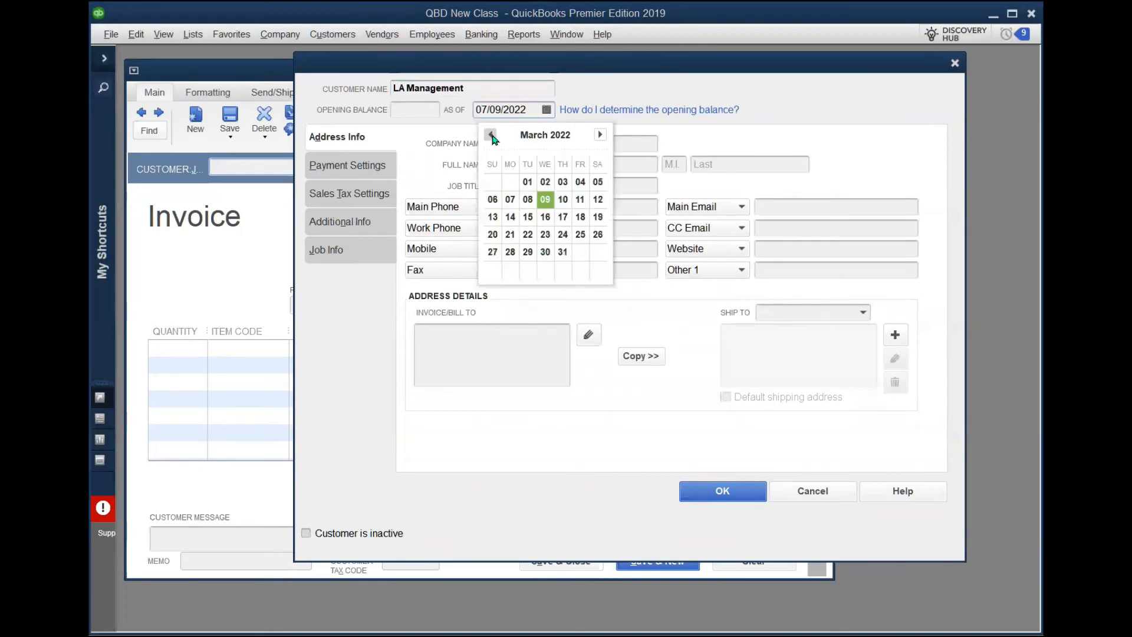
click(492, 201)
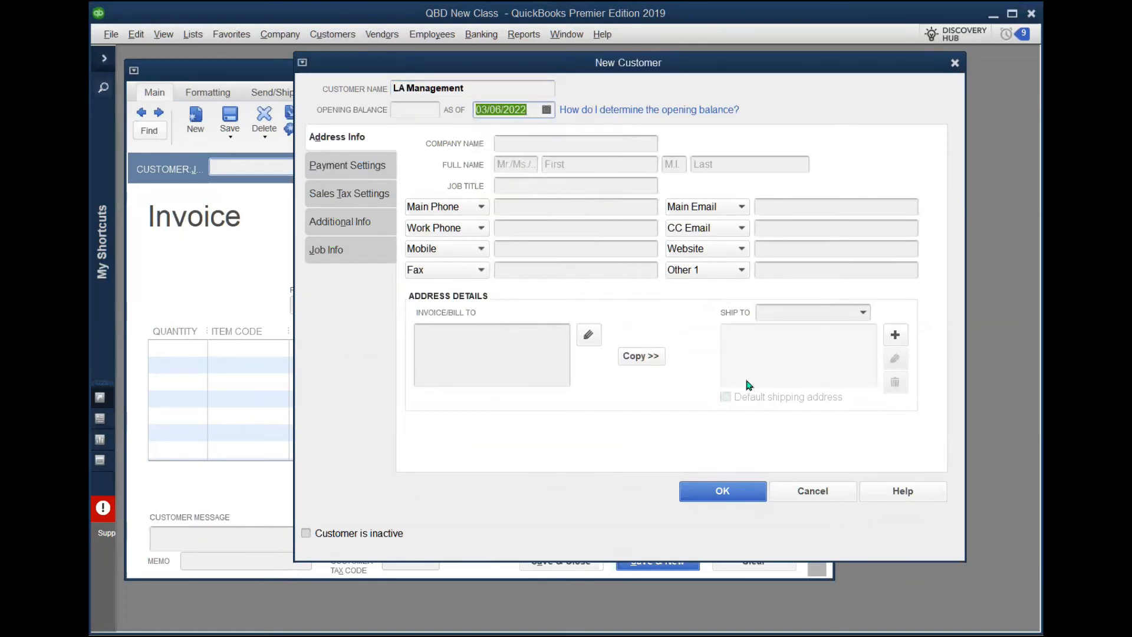
click(734, 491)
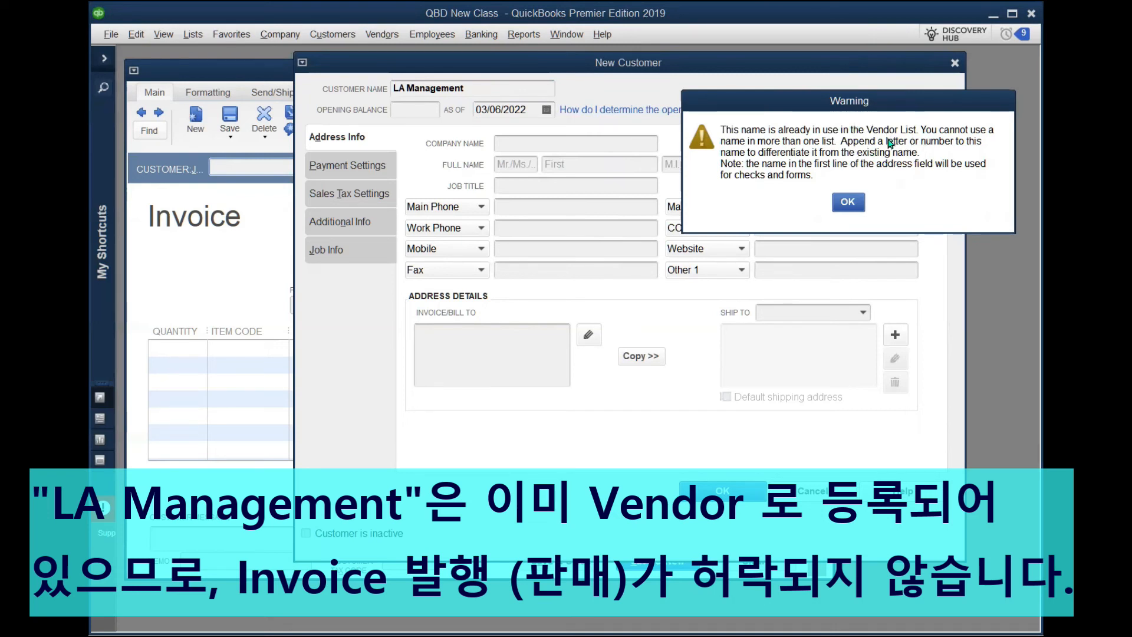
click(848, 205)
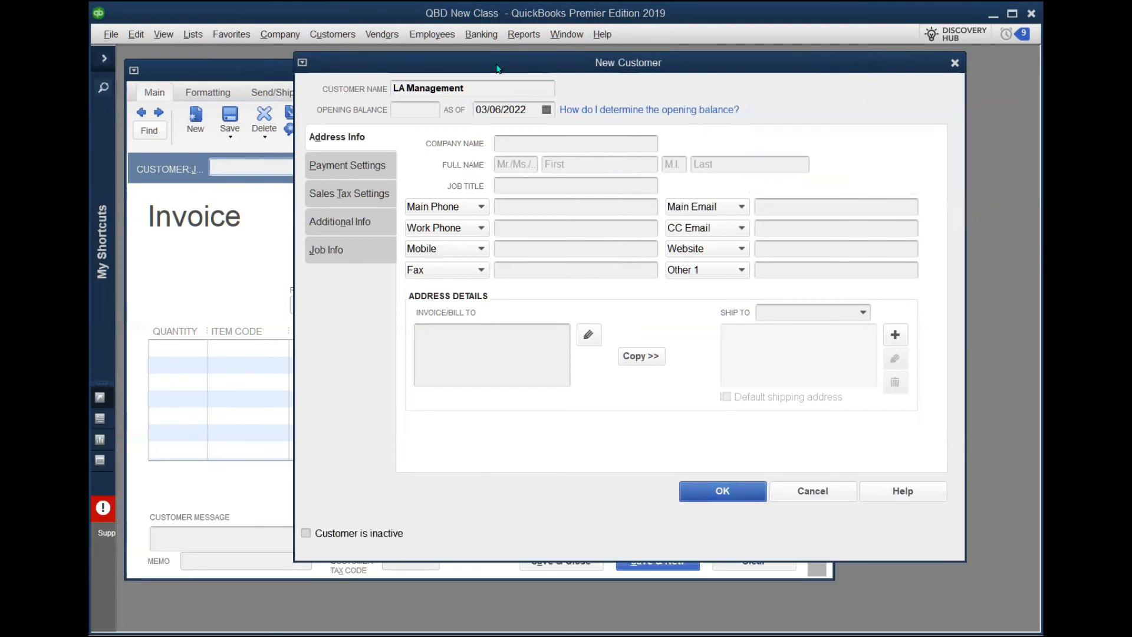
Append a period to the new customer's name, making it "LA Management.", and save the customer
click(473, 90)
text(.)
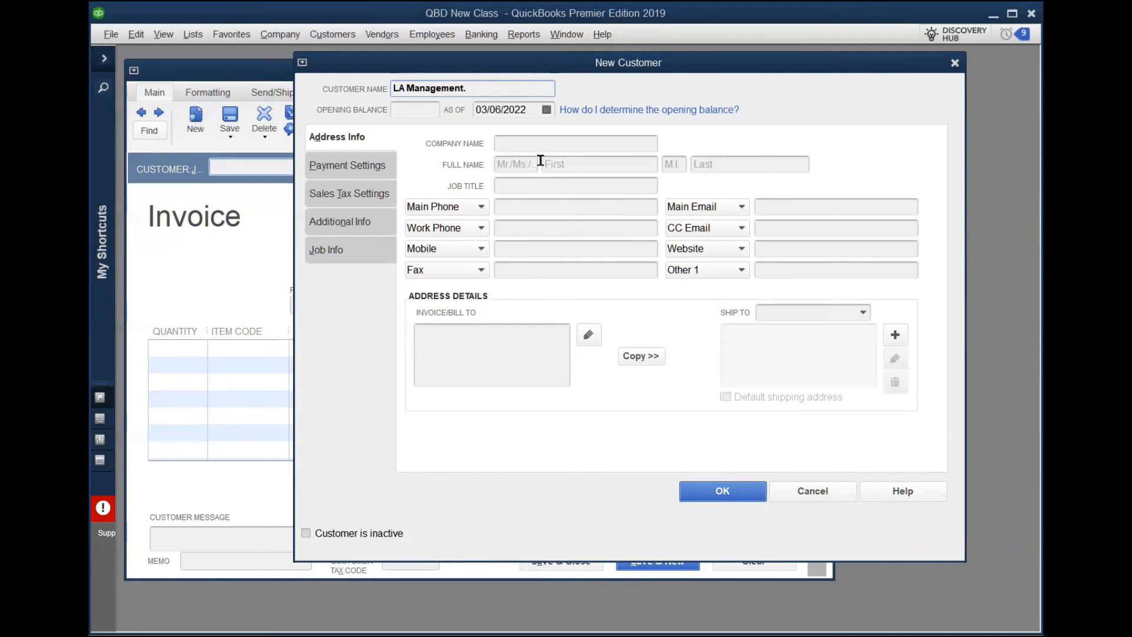
click(736, 492)
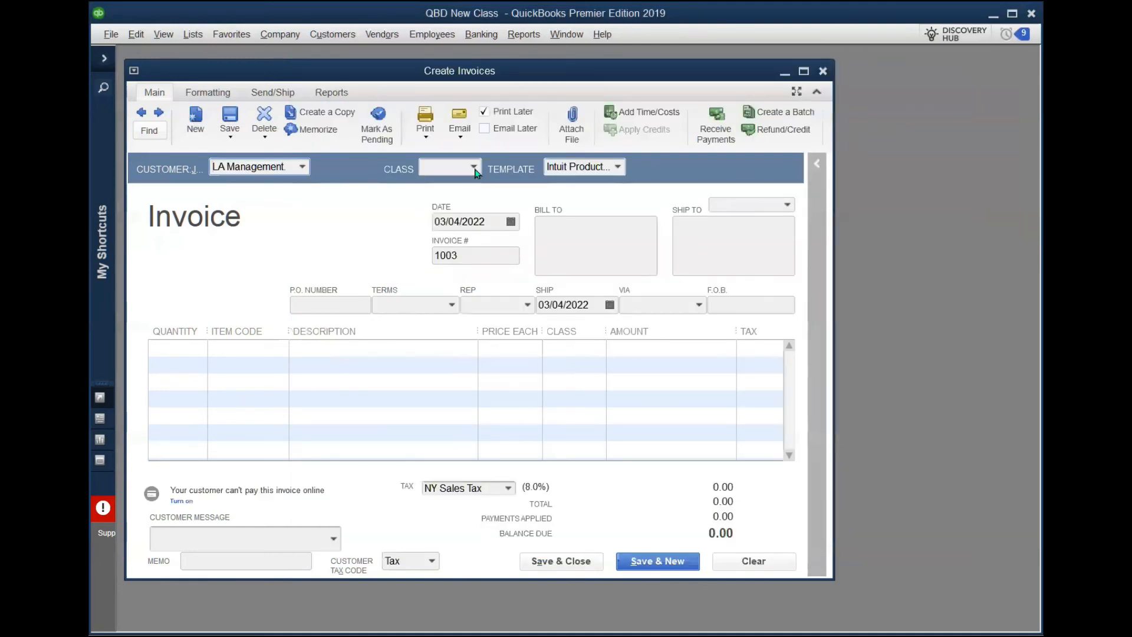
Set the invoice's class to LA, its tax item to CA Sales Tax and its date to 03/06/2022
click(474, 168)
click(435, 220)
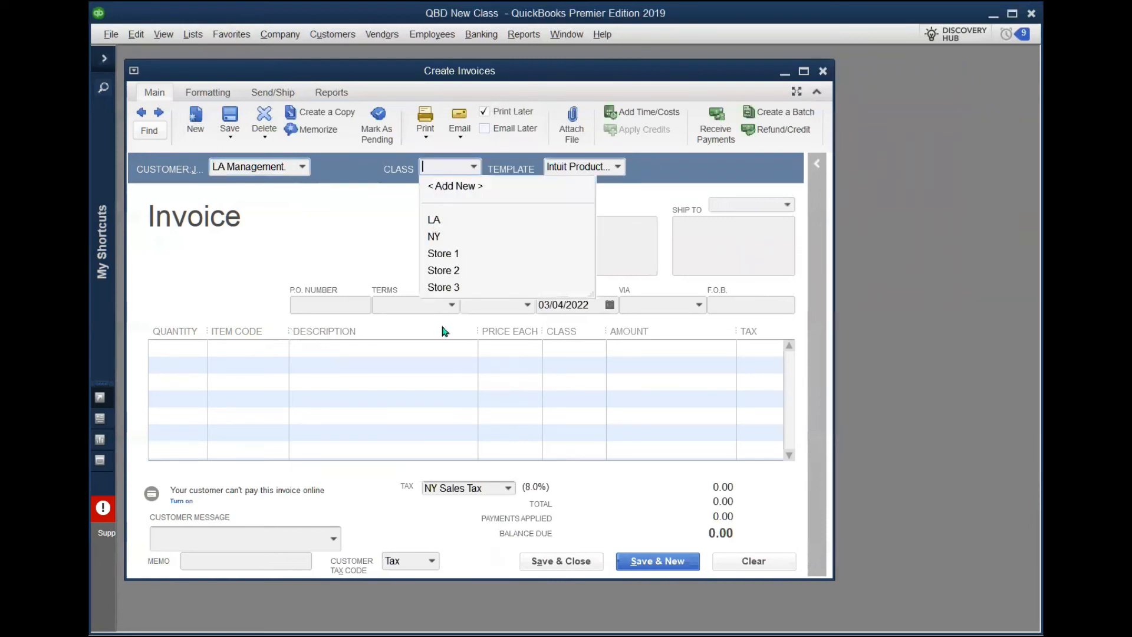
click(508, 489)
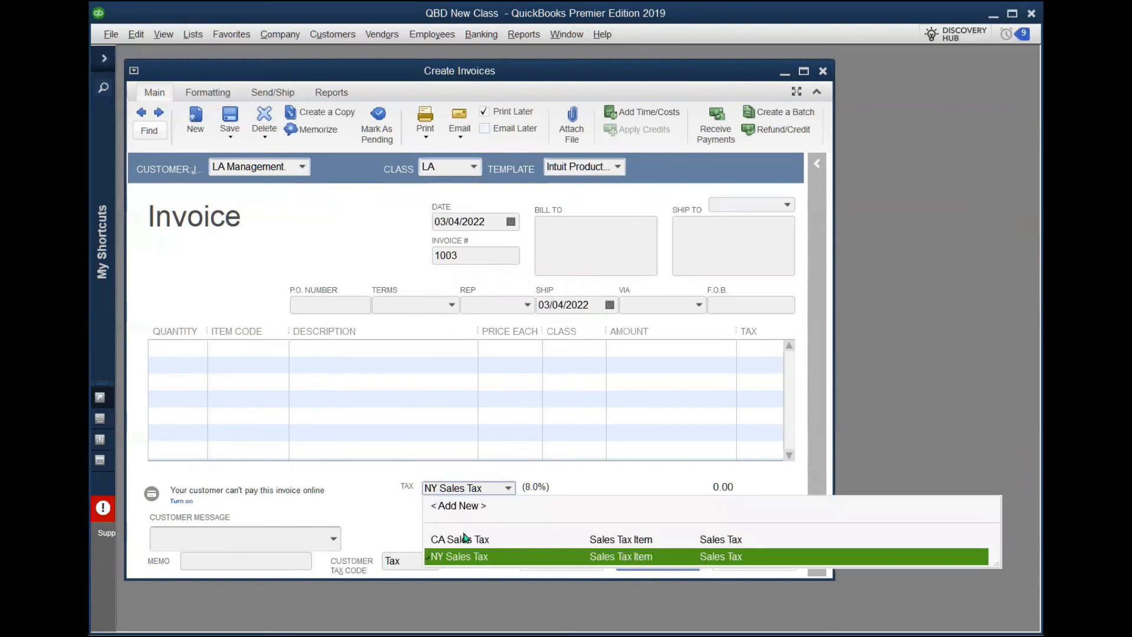
click(464, 537)
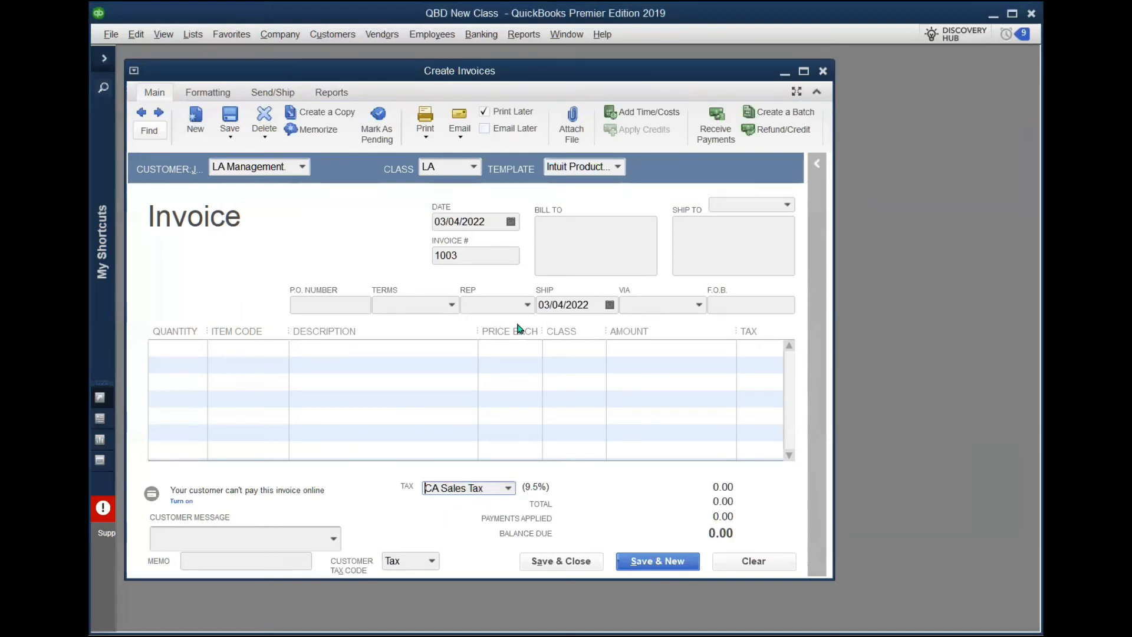
click(510, 222)
click(452, 312)
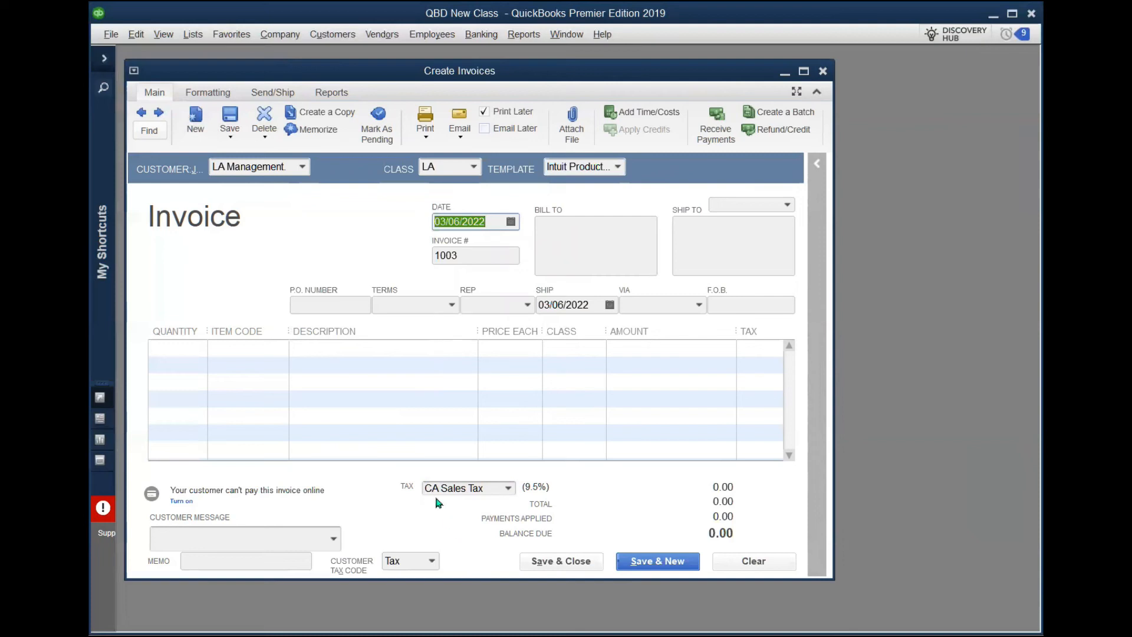
Add the Repair TYPE 1 item with quantity 24, and save and close the invoice, making the customer's class and tax item changes permanent
click(230, 347)
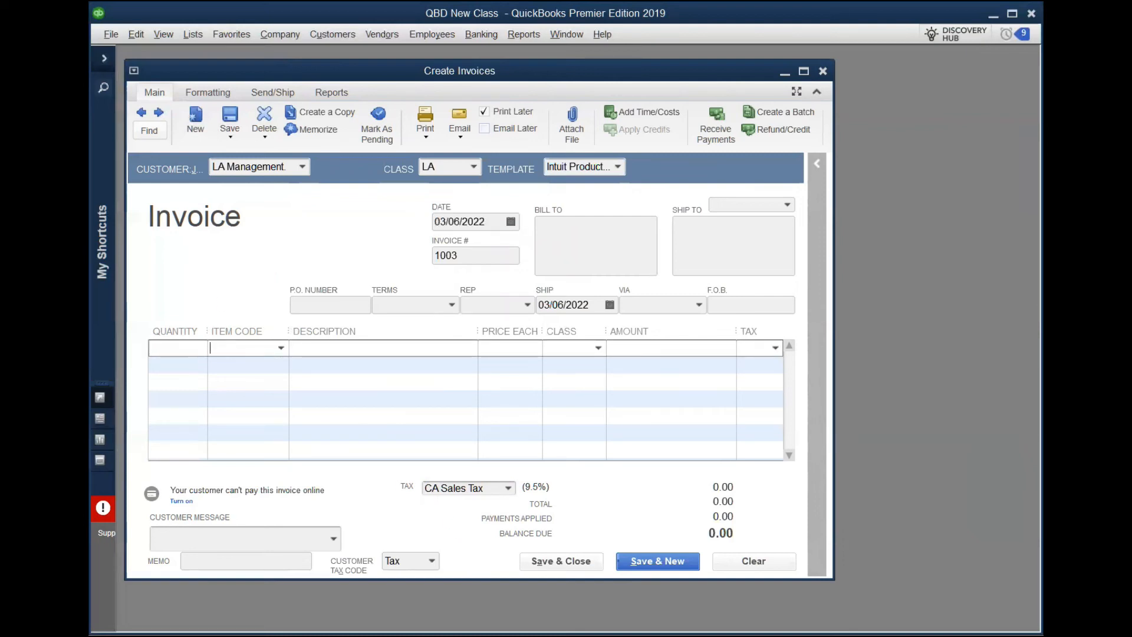
text(Repair TYPE 1)
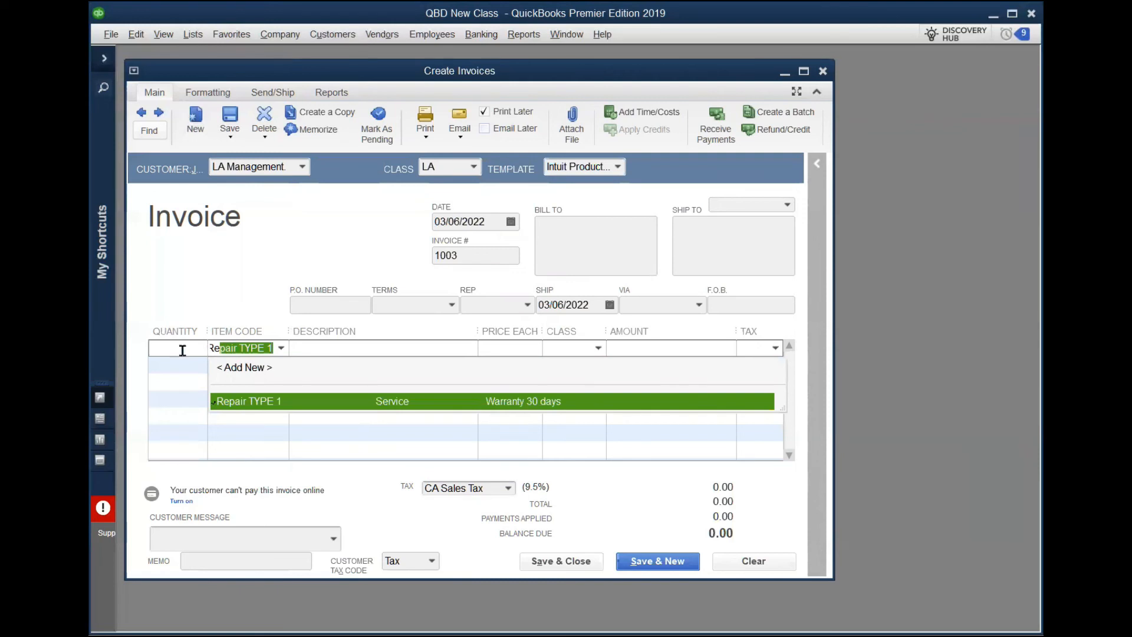
key(Tab)
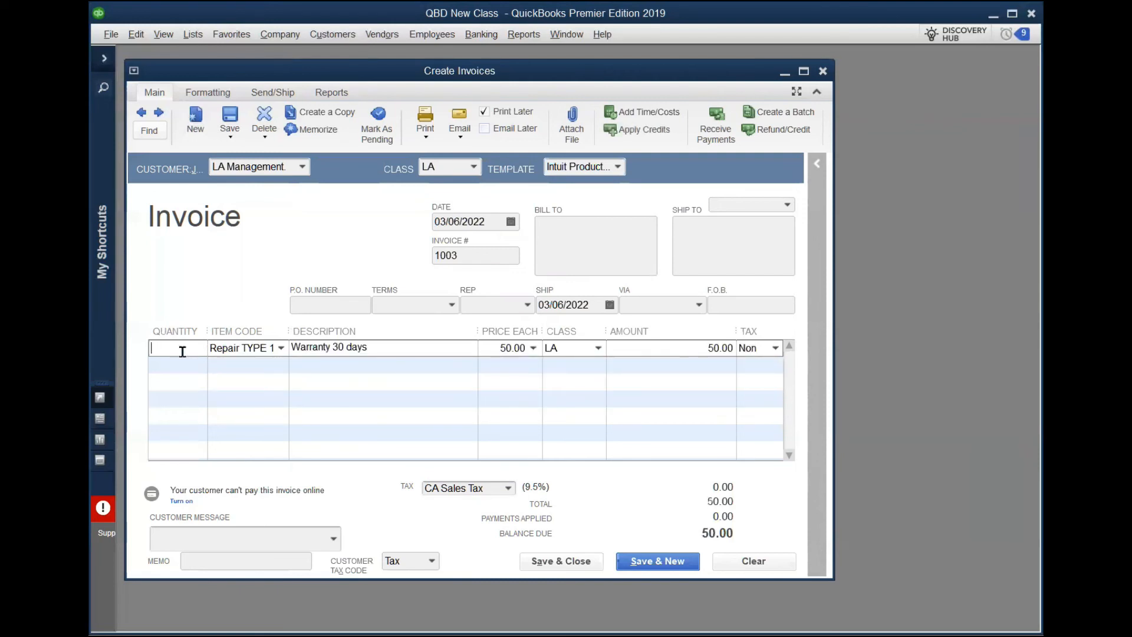
text(24)
key(Tab)
key(Tab)
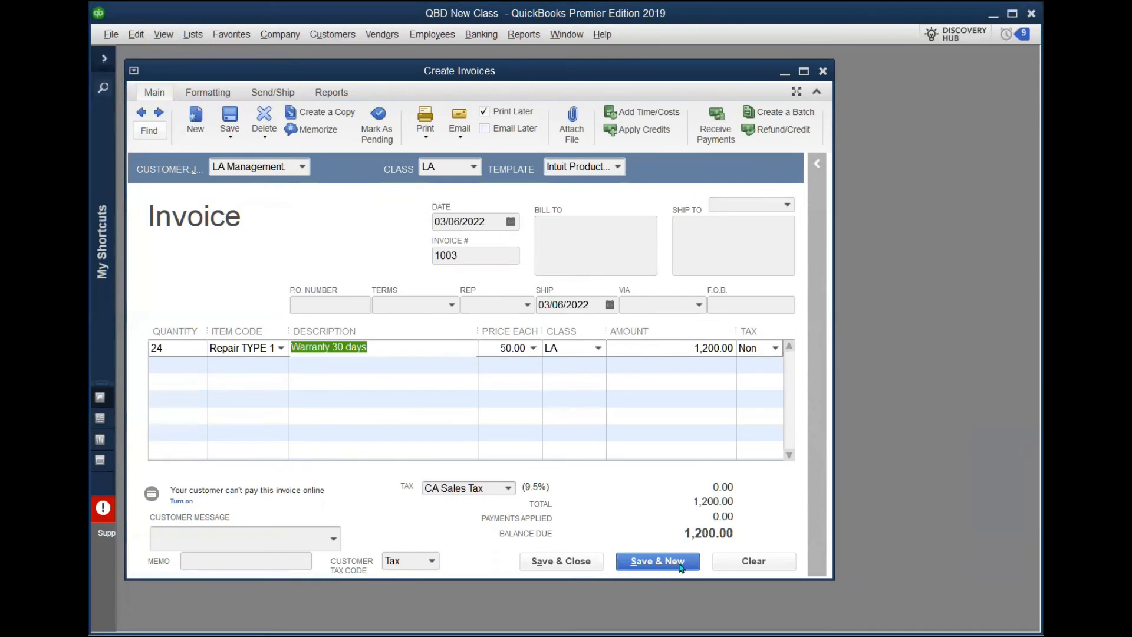
click(564, 563)
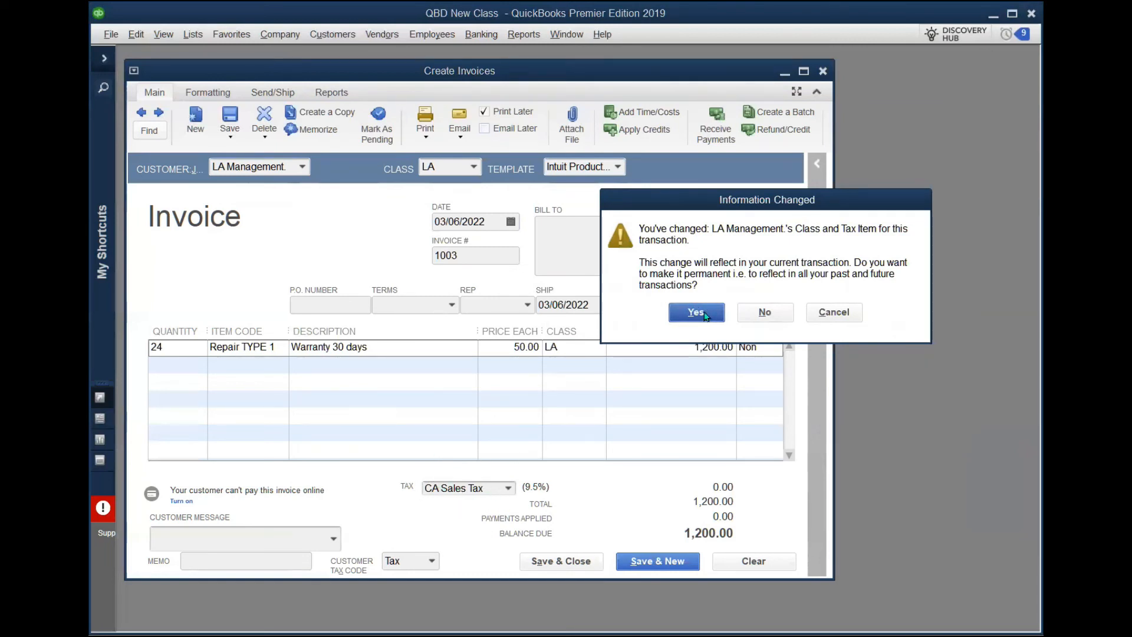
click(705, 313)
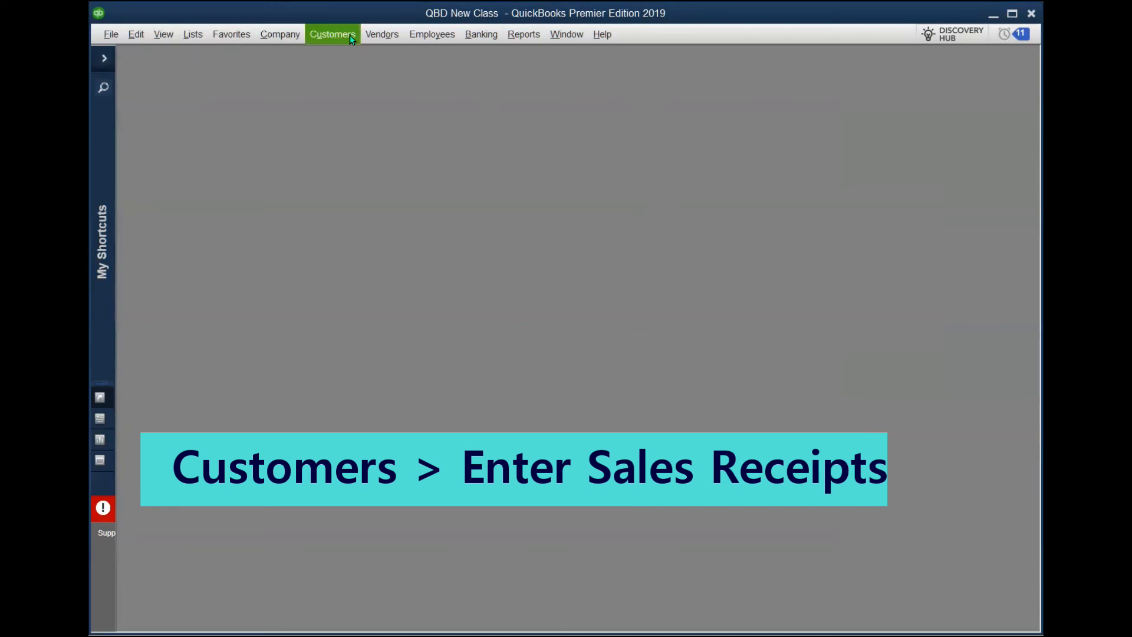
Start a new sales receipt for Walk-in-Customer and date it 03/07/2022
click(349, 34)
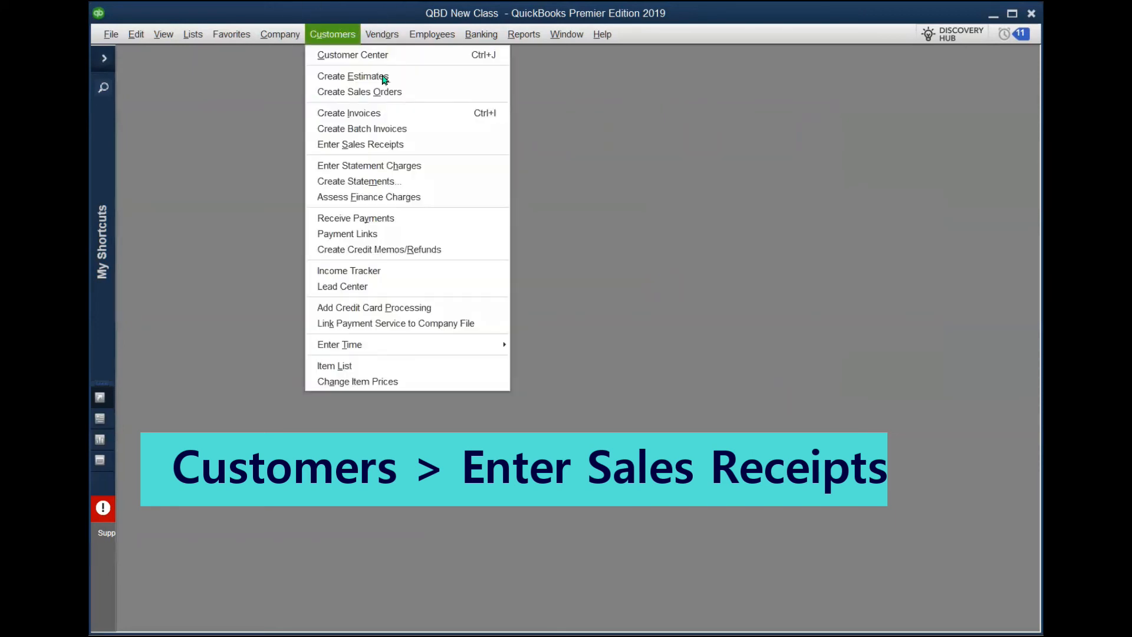
click(409, 147)
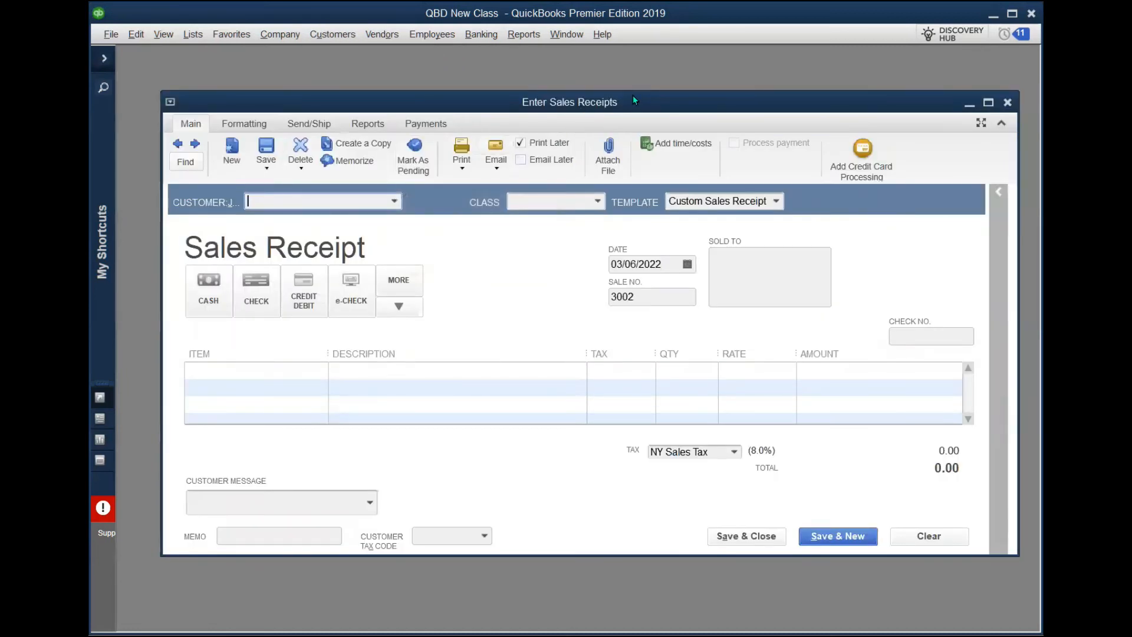
drag(634, 100, 622, 85)
click(383, 187)
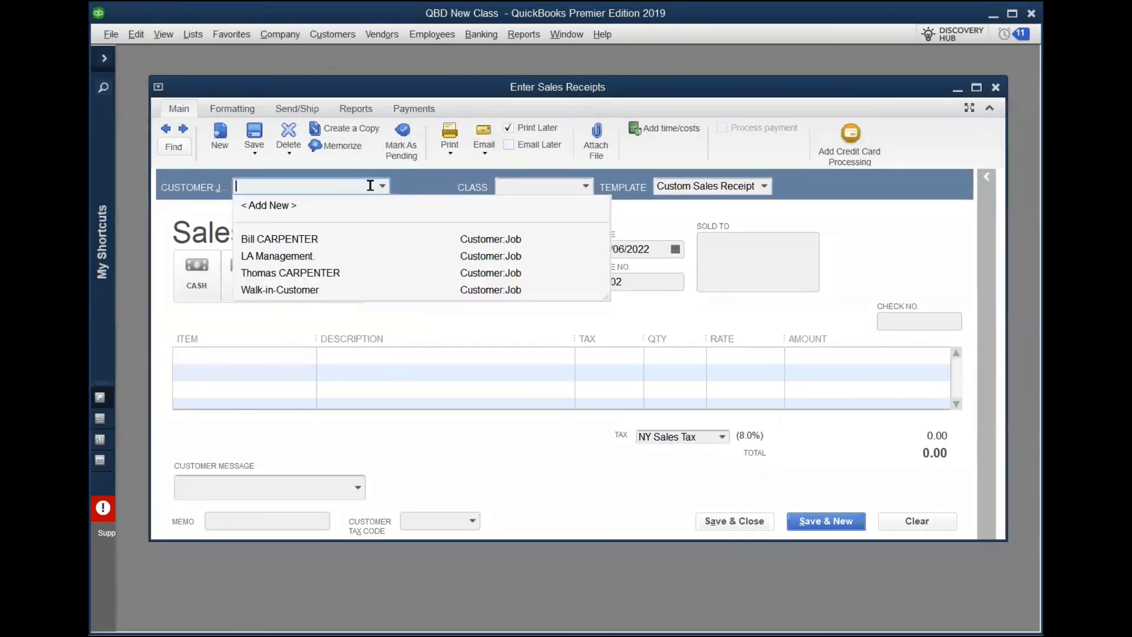
click(299, 290)
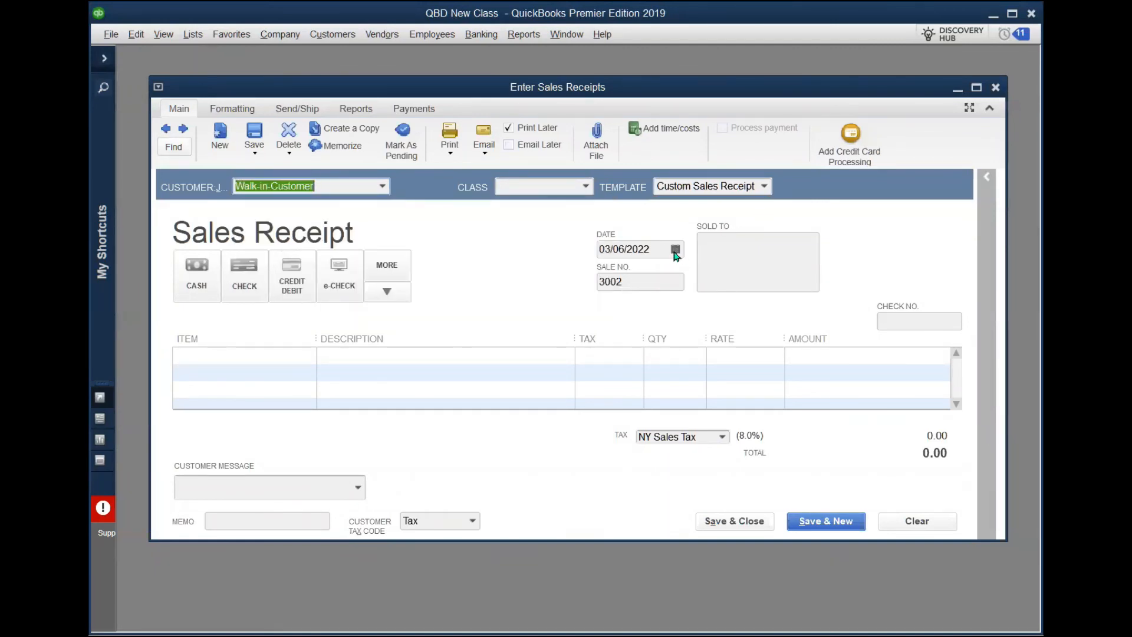
click(675, 250)
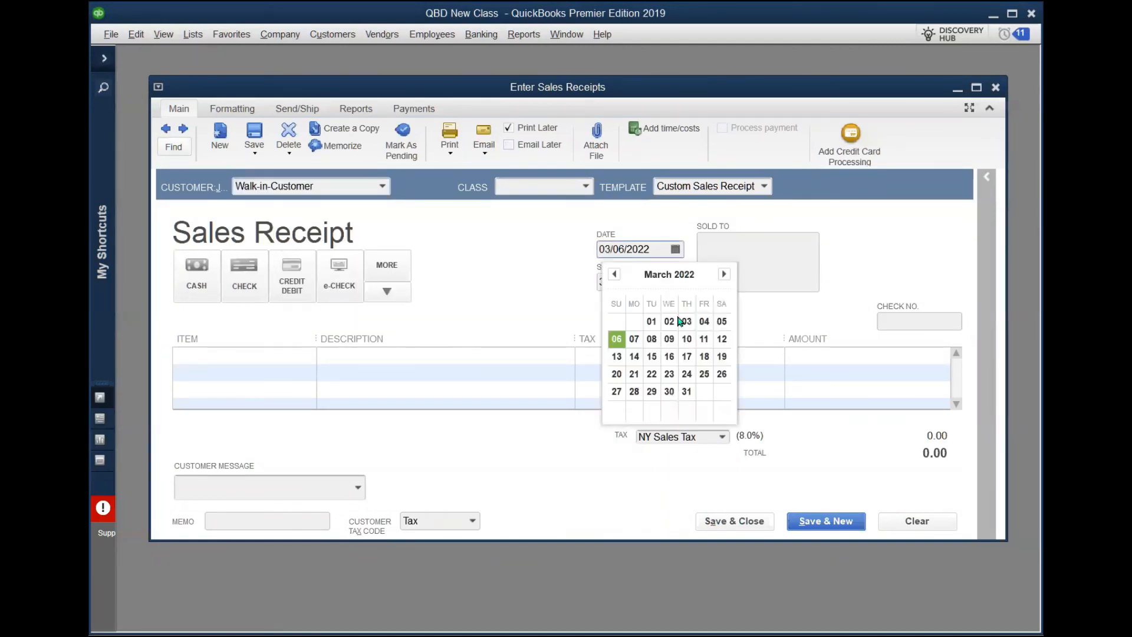
click(635, 339)
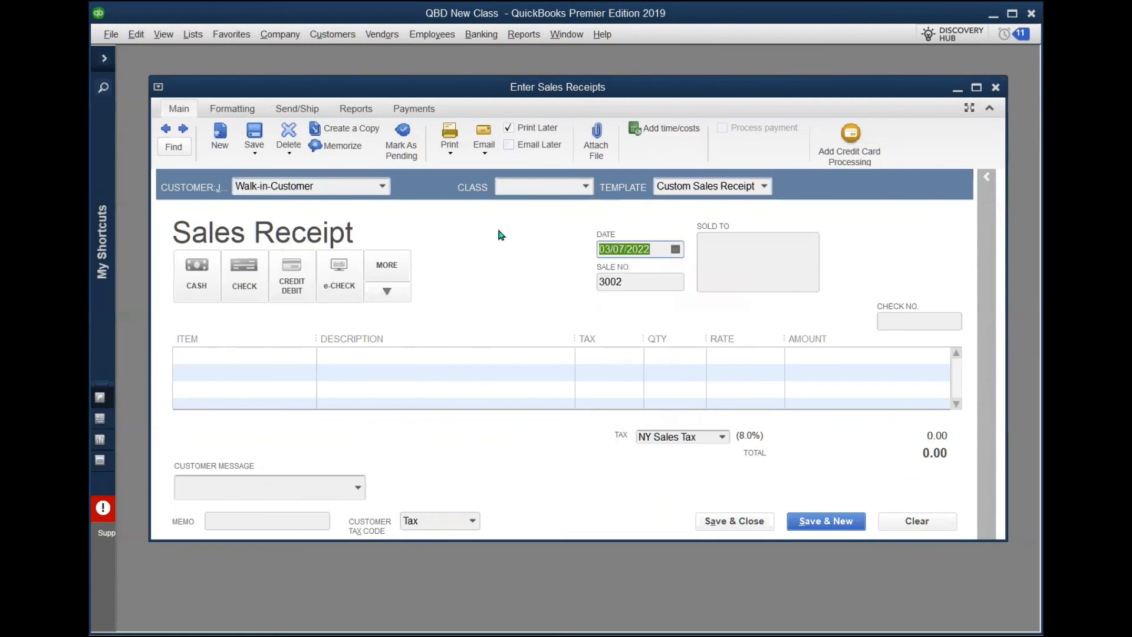
Add the Repair TYPE 1 item to the sales receipt with quantity 2.5
click(289, 356)
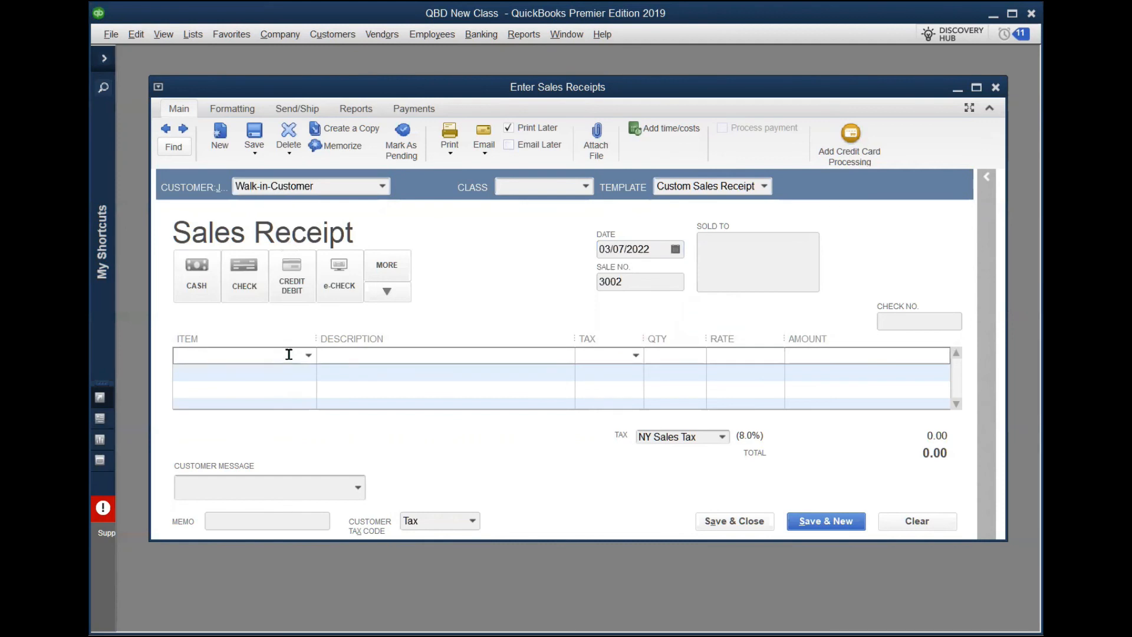
text(Repair TYPE 1)
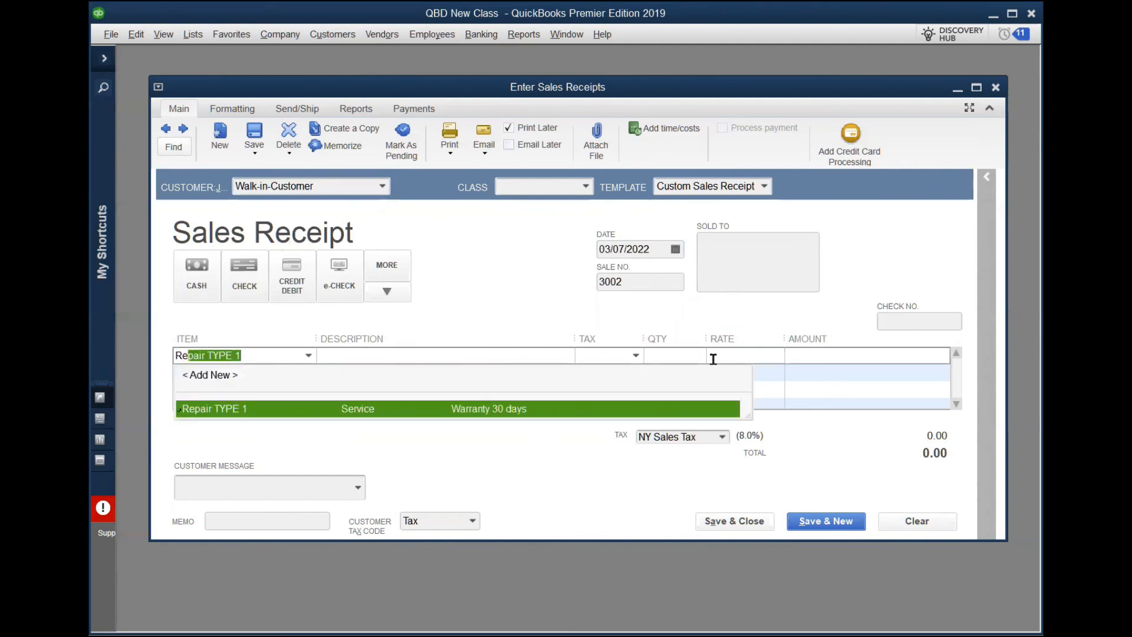
click(675, 356)
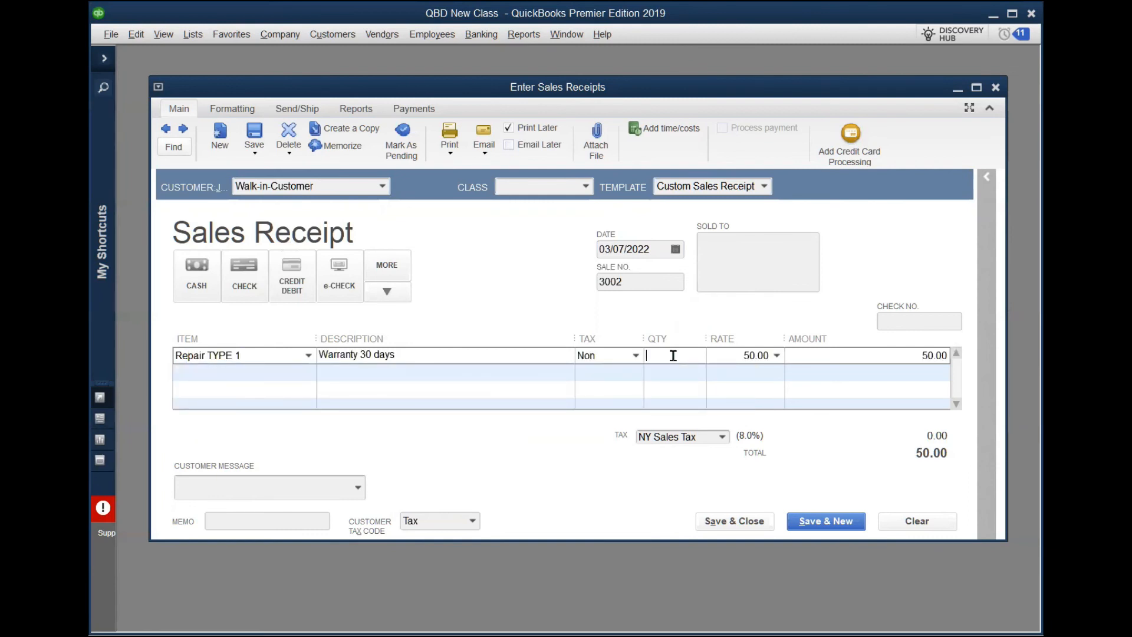
text(2.5)
click(534, 355)
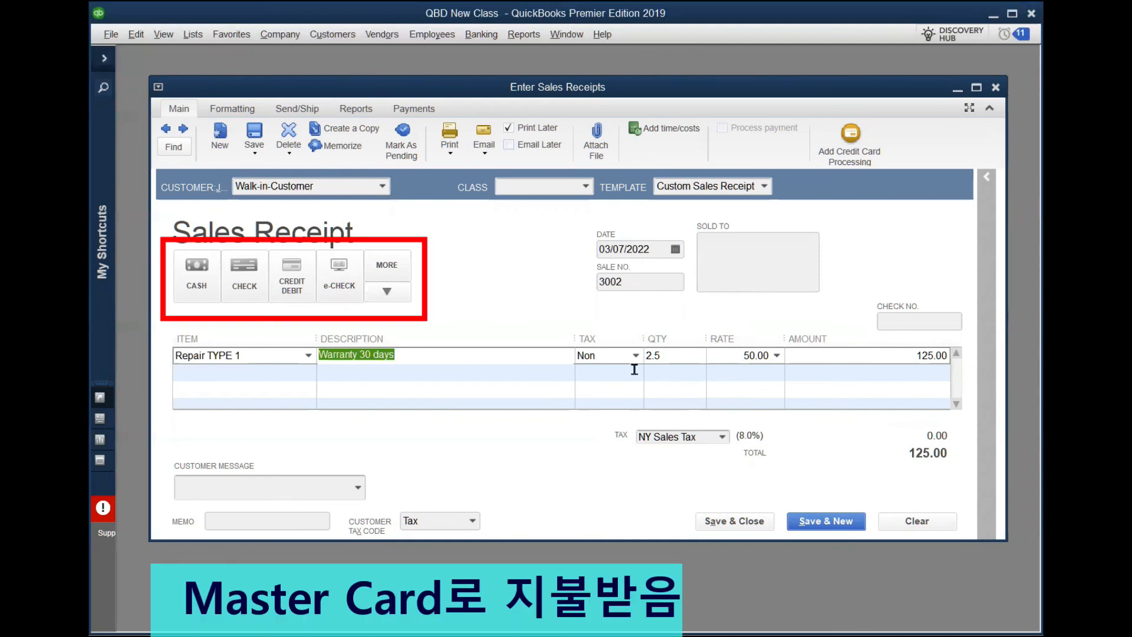
Choose Visa as the receipt's card payment and add a new payment method named Master Card with payment type MasterCard
click(296, 272)
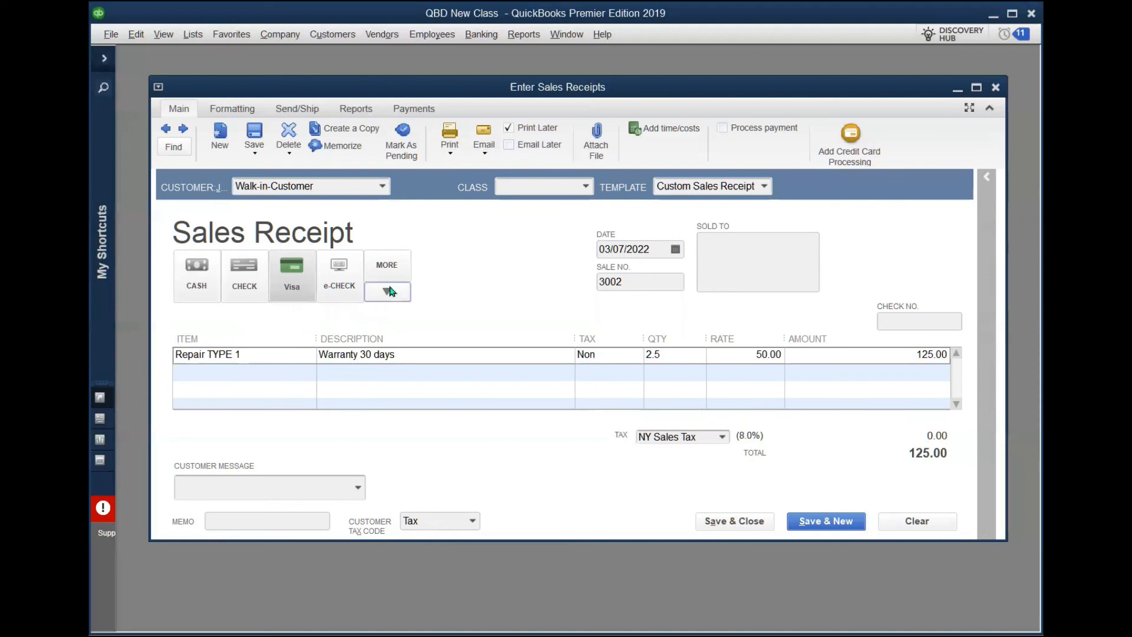
click(395, 269)
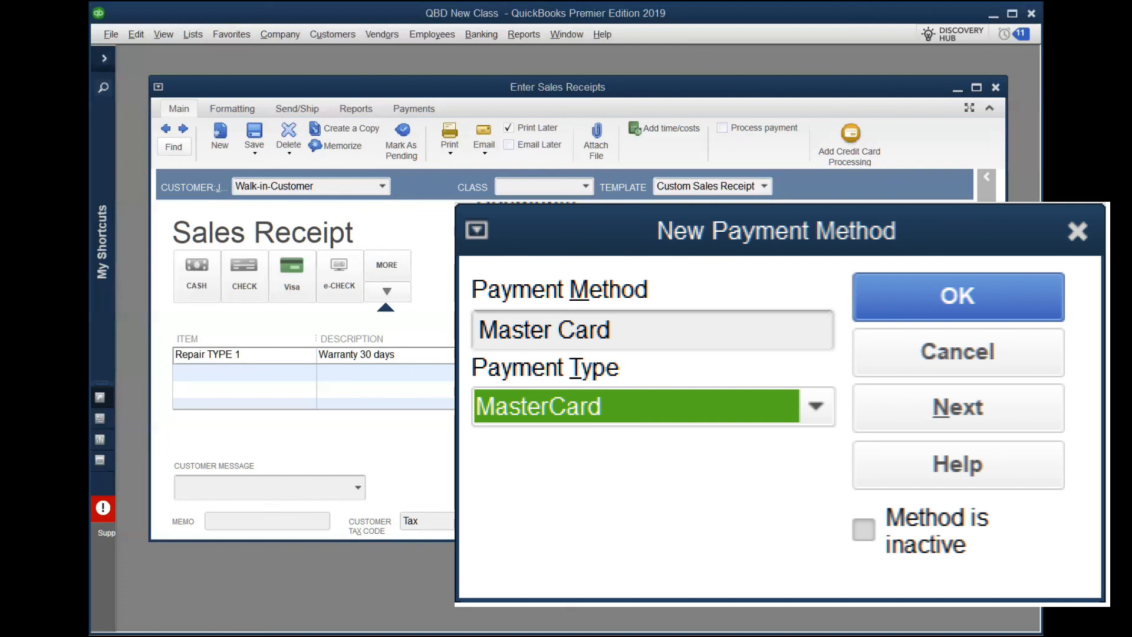
key(Return)
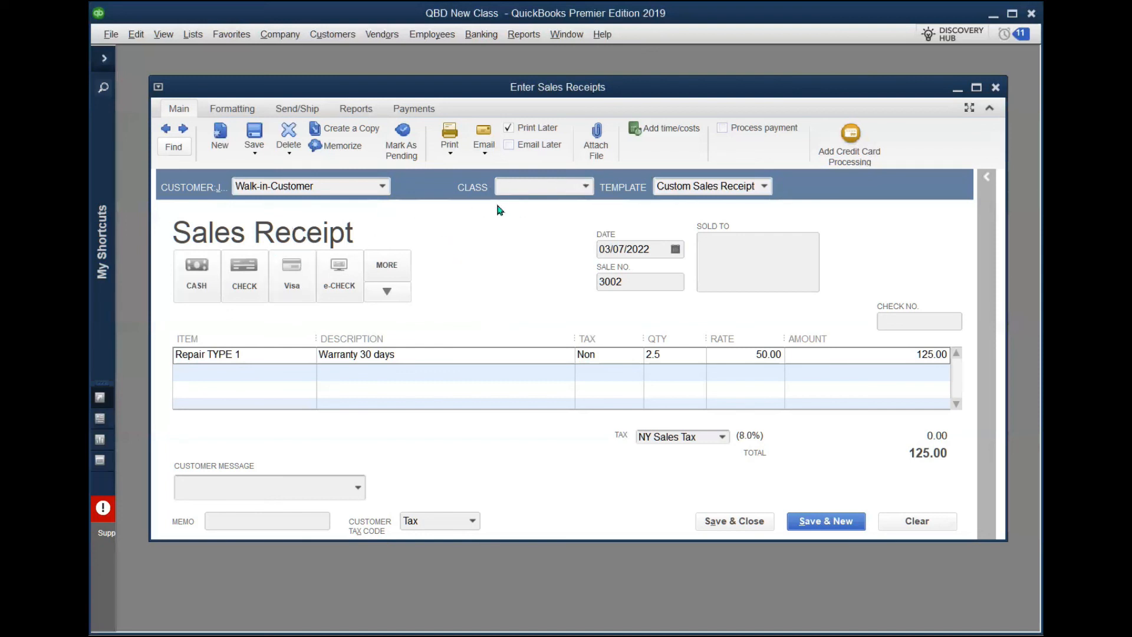
Set the sales receipt's class to NY, save it and start a new receipt
click(585, 187)
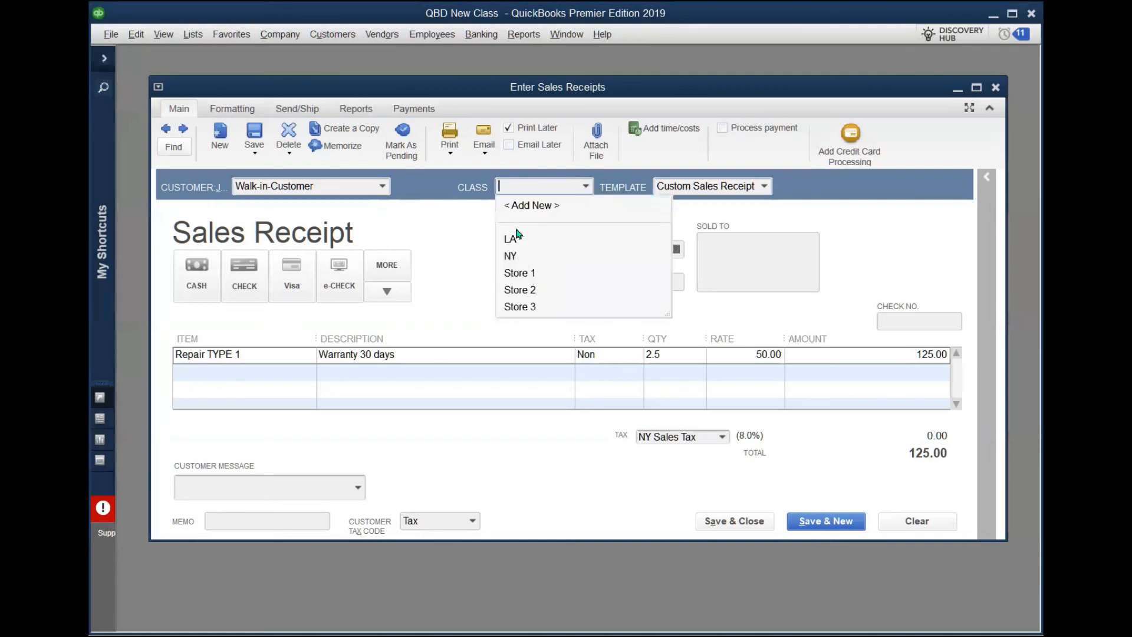
click(511, 256)
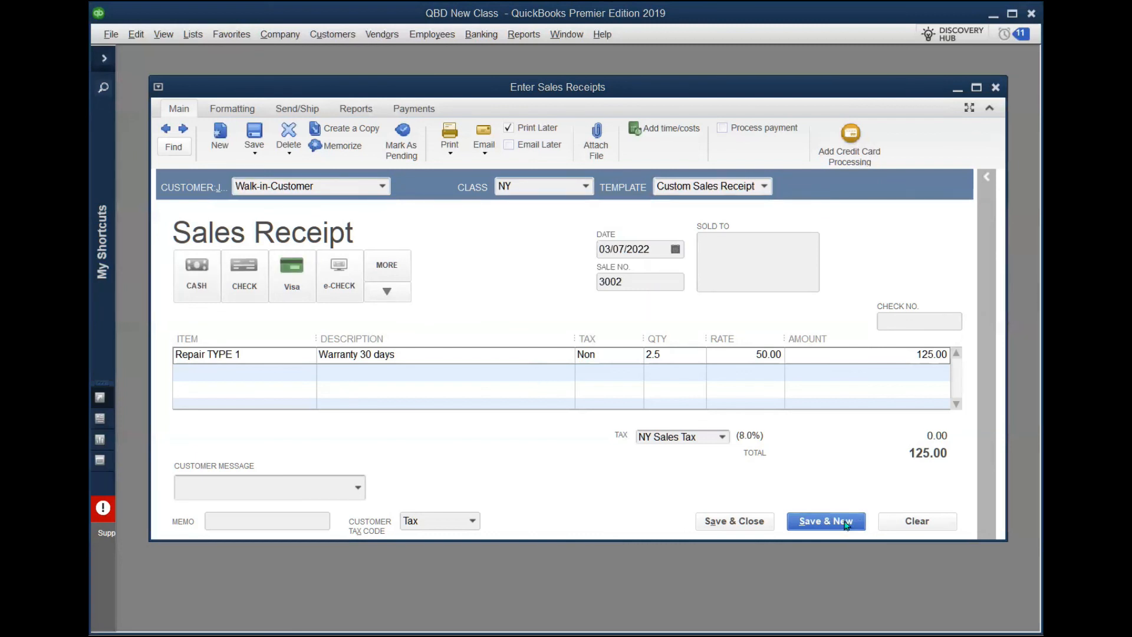
click(826, 521)
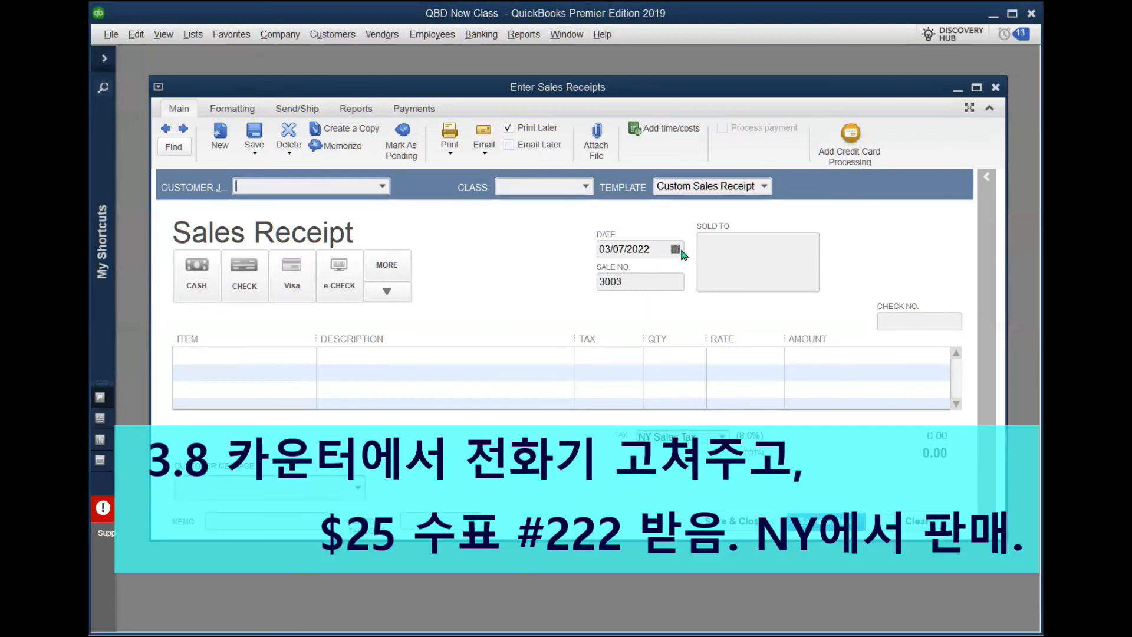
Date the new sales receipt 03/08/2022, and set its customer to Walk-in-Customer and its class to NY
click(675, 250)
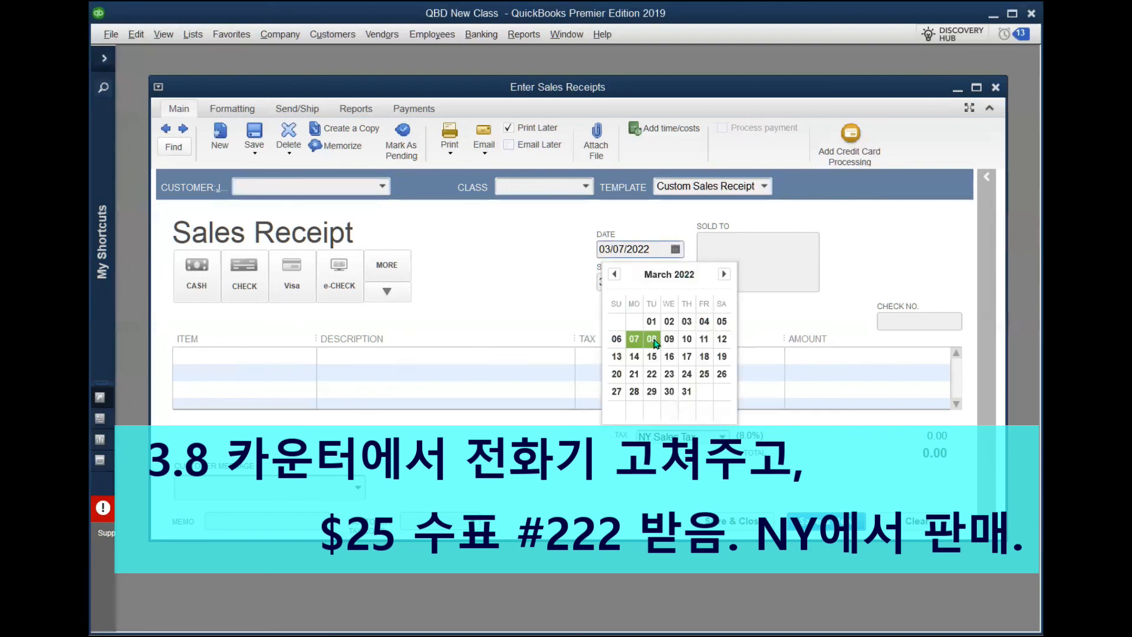
click(652, 339)
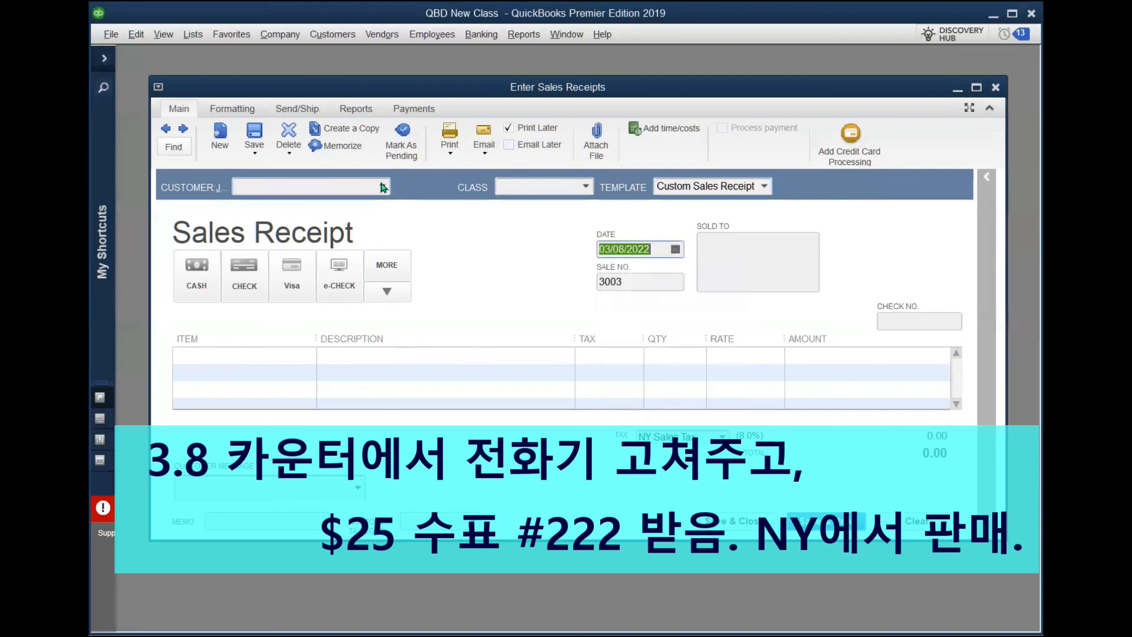
click(382, 186)
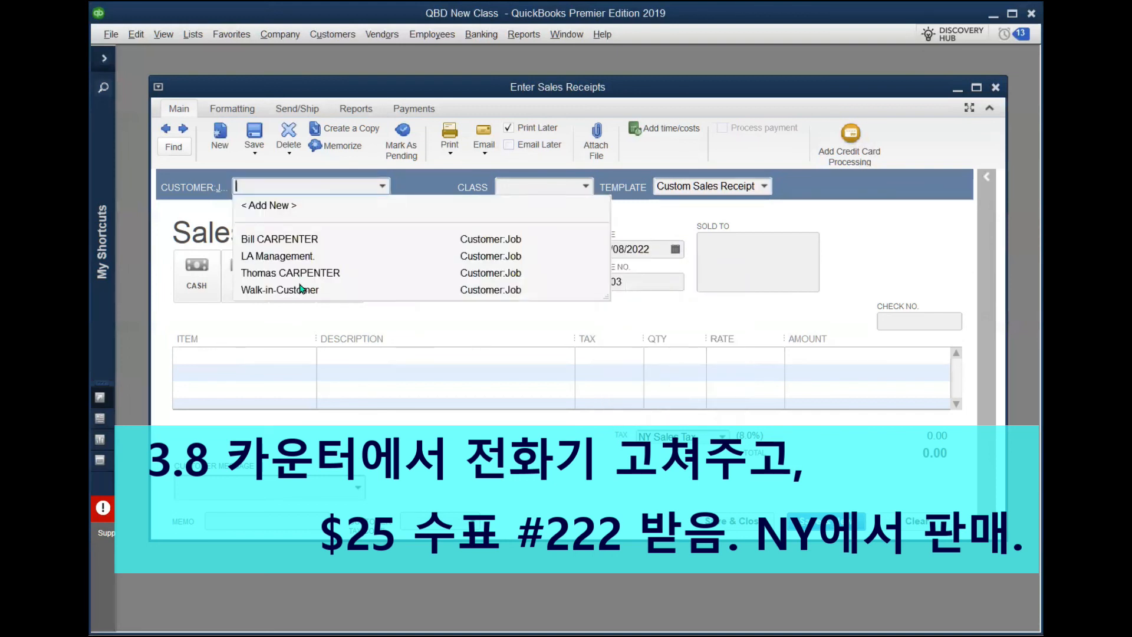
click(301, 289)
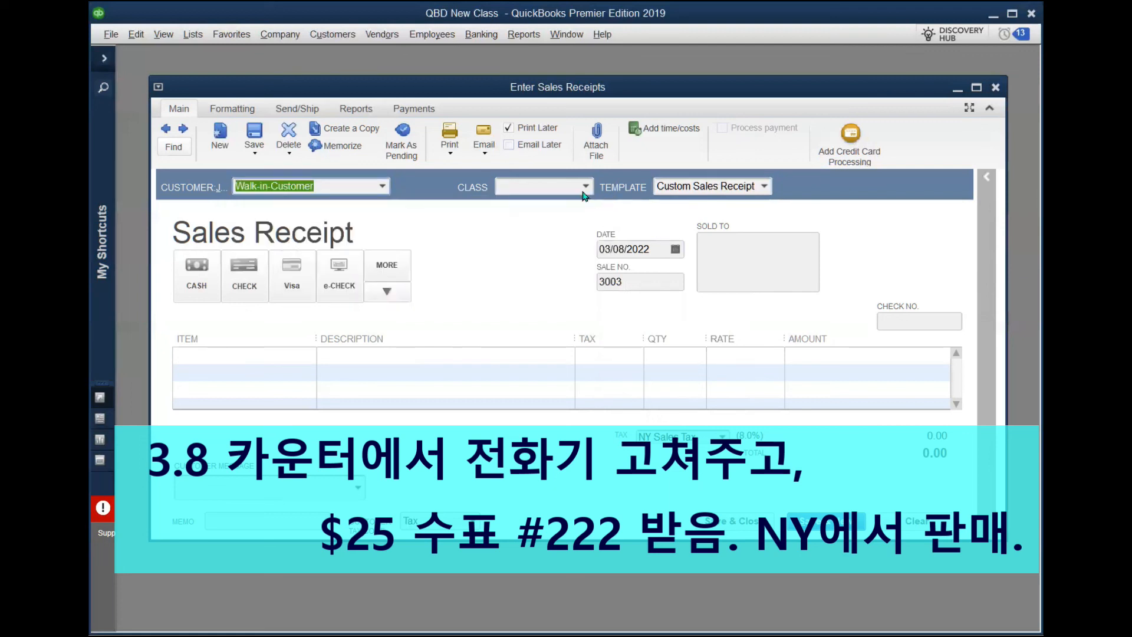
click(586, 186)
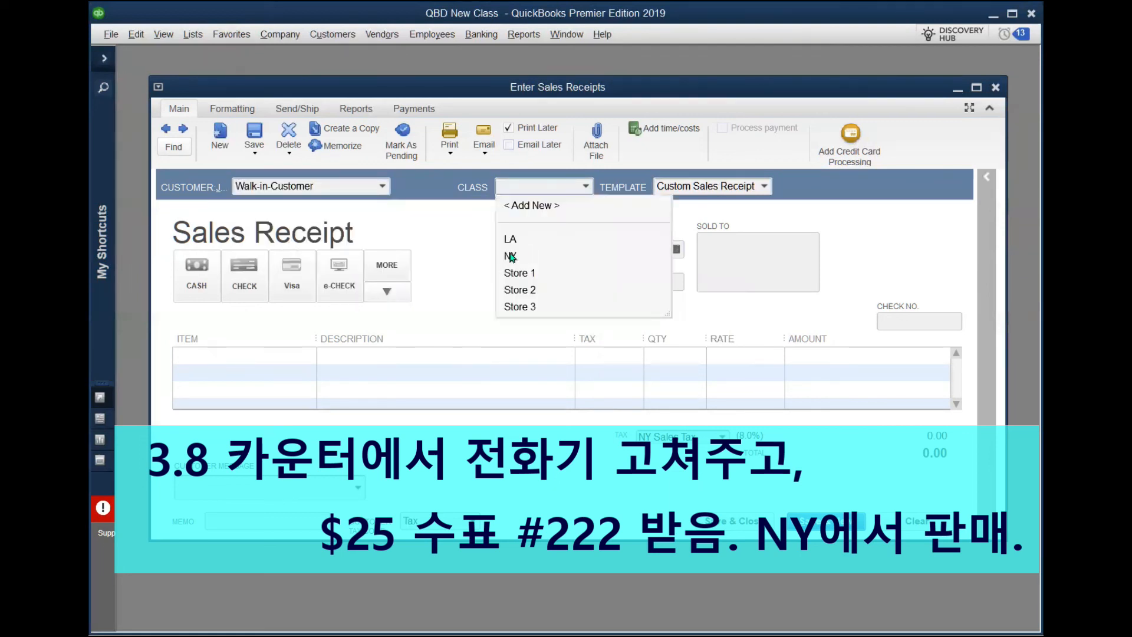
click(510, 256)
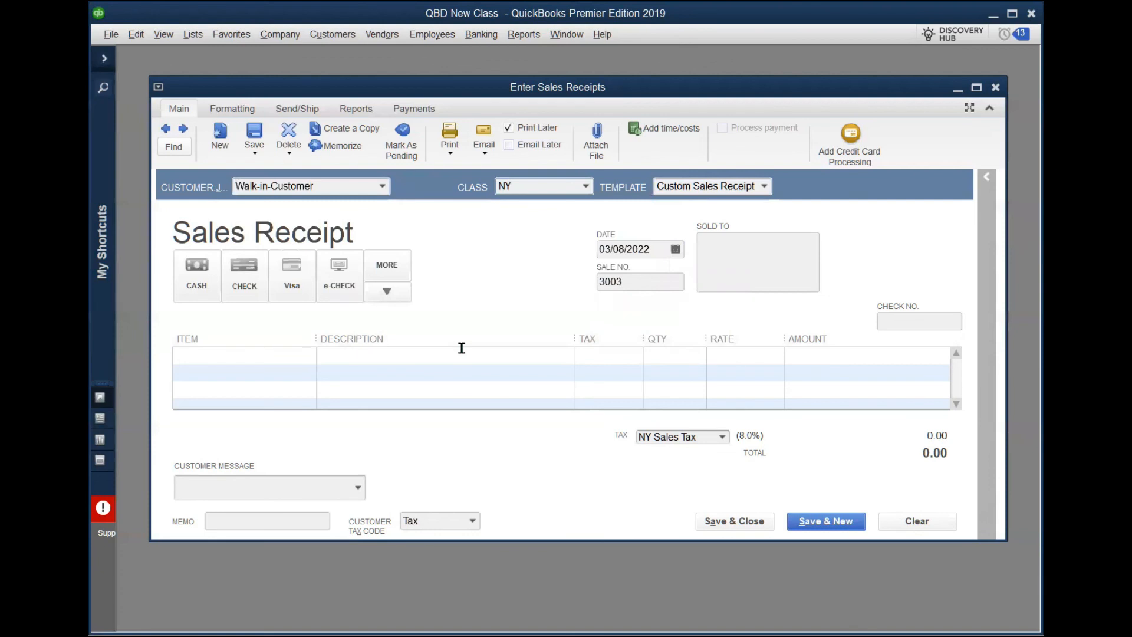
Add the Repair TYPE 1 item to the sales receipt with quantity 0.5
click(272, 354)
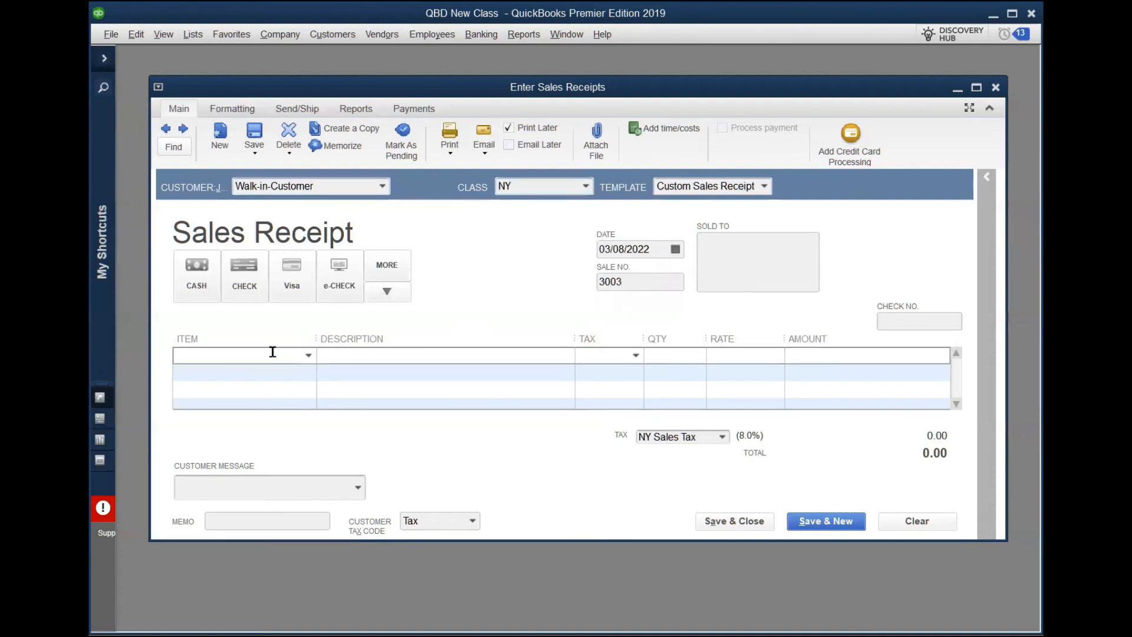
text(Repair TYPE 1)
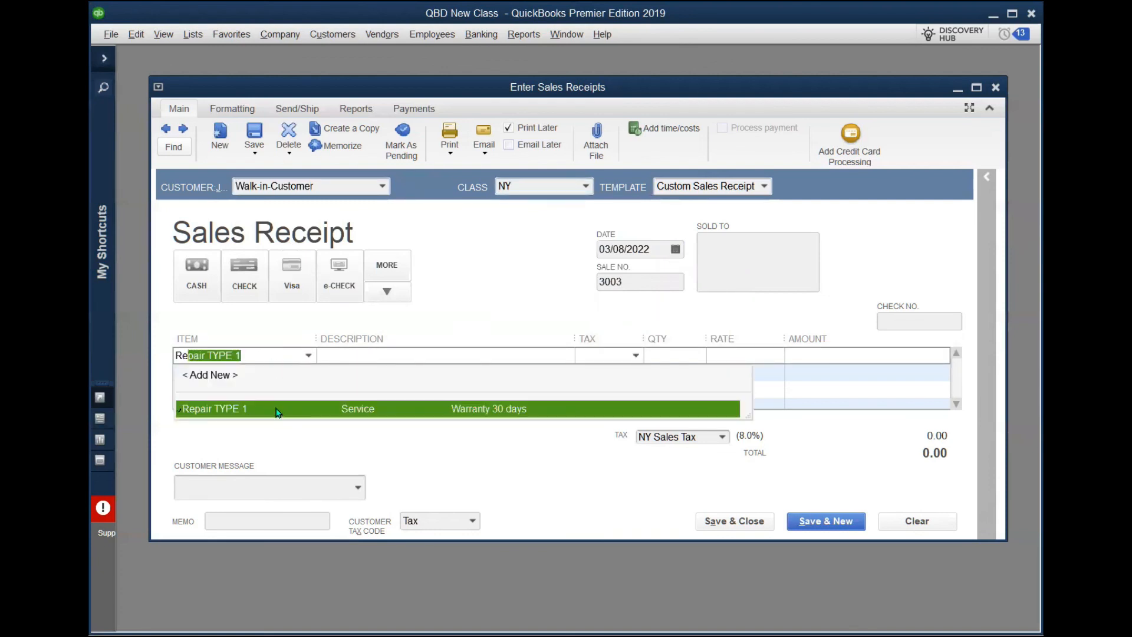
click(669, 358)
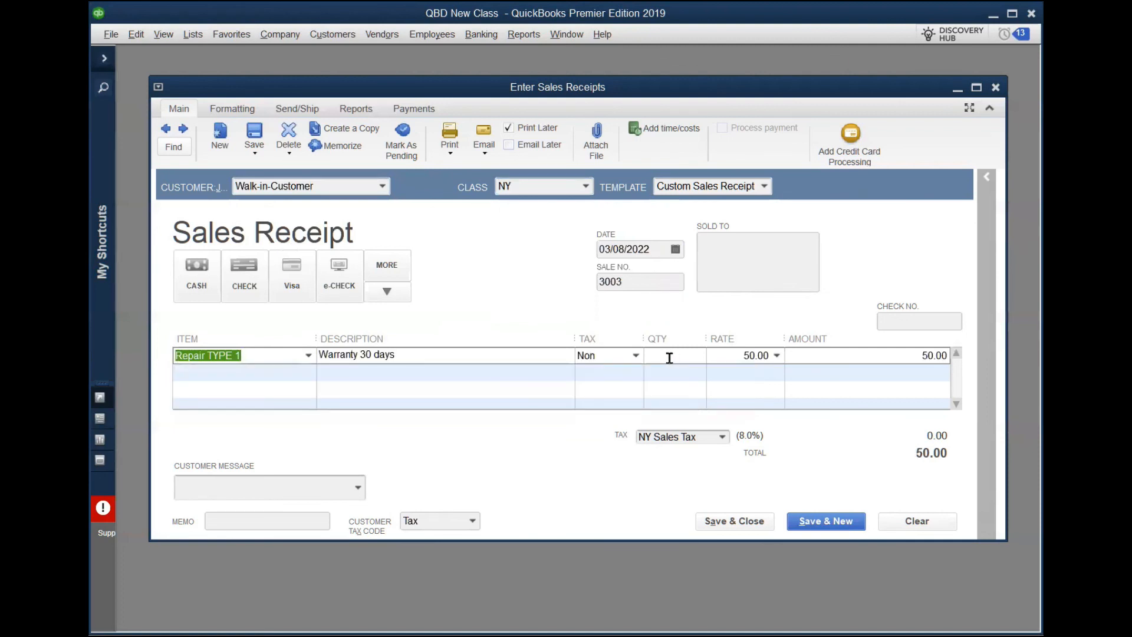
click(669, 357)
text(0.5)
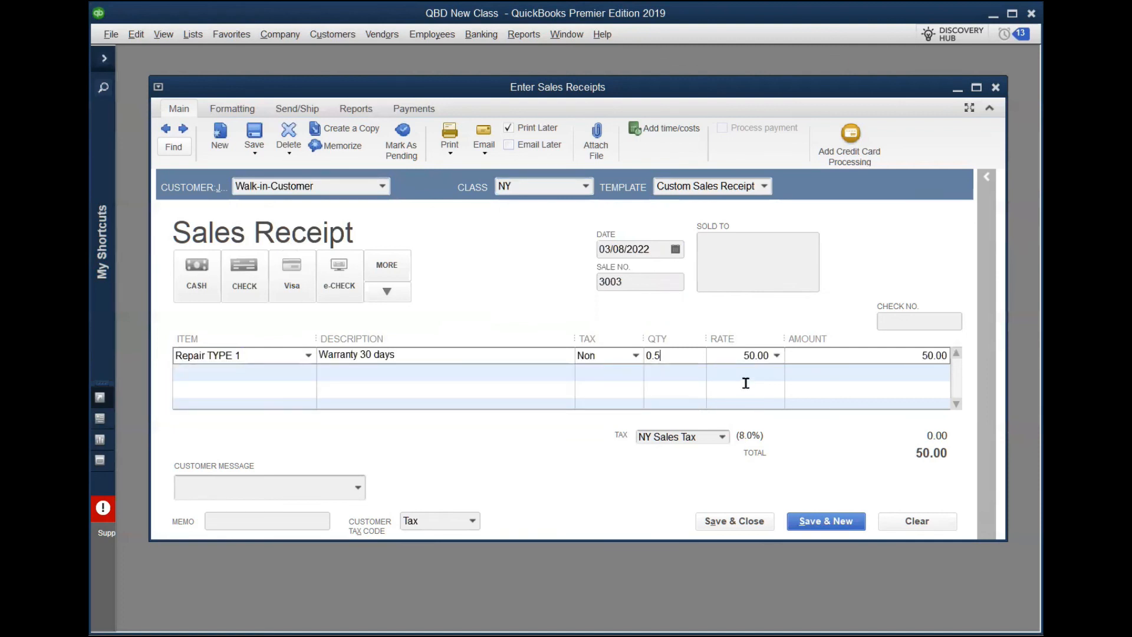
click(800, 353)
Record payment by check with check number 222, and save and close the sales receipt
click(244, 272)
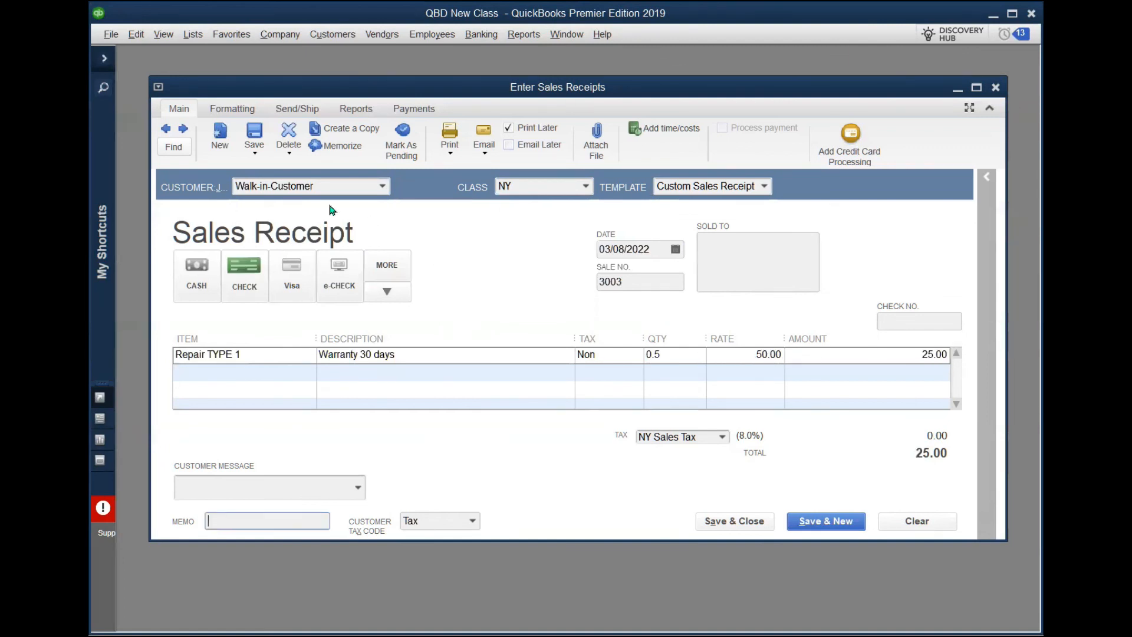
click(241, 279)
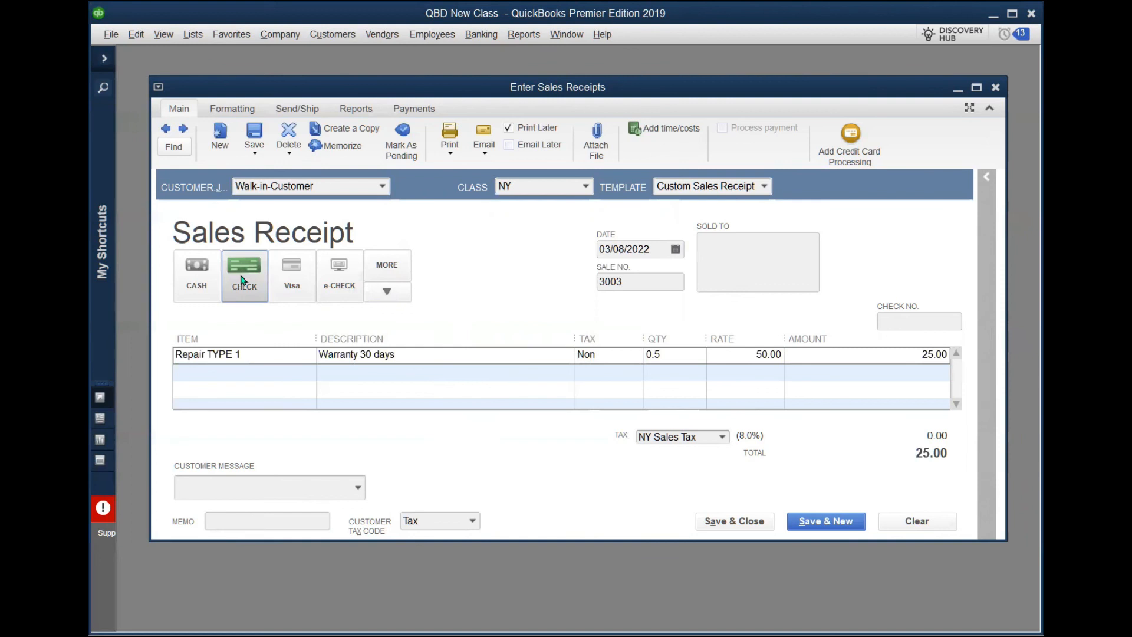
click(898, 318)
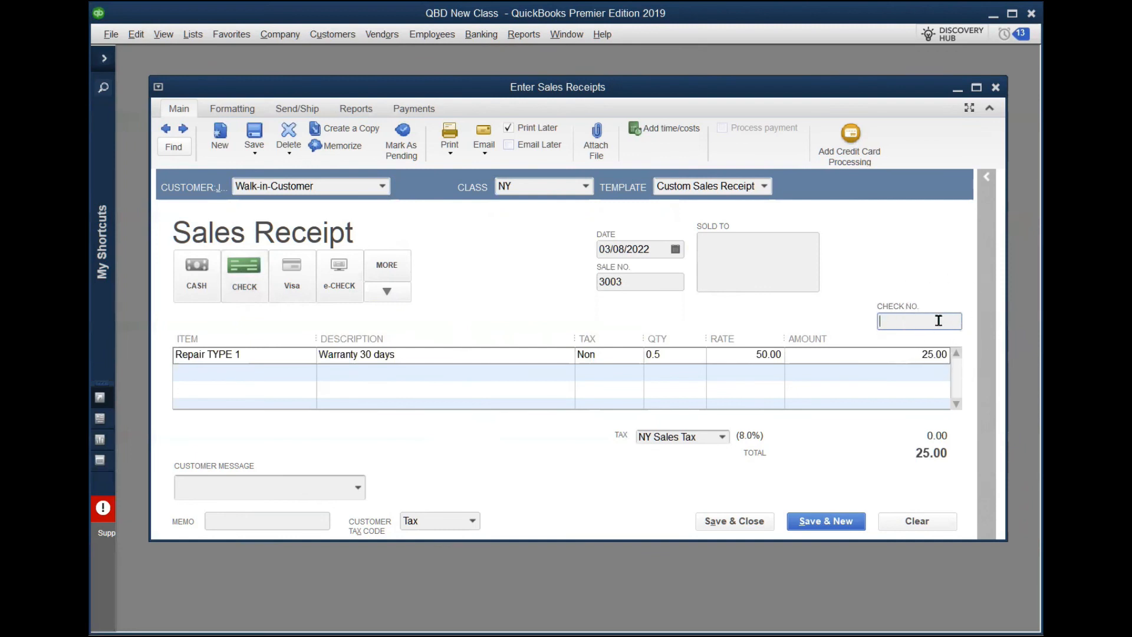
text(222)
click(752, 524)
click(751, 522)
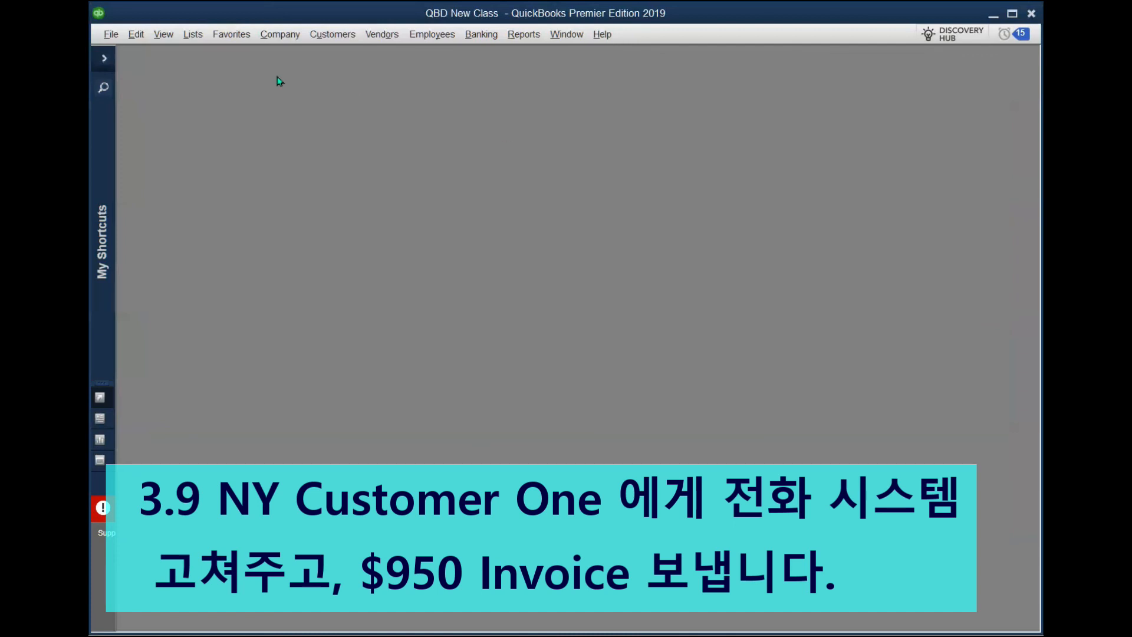
Start a new invoice for a newly added customer named NY Customer One and date it 03/09/2022
click(347, 38)
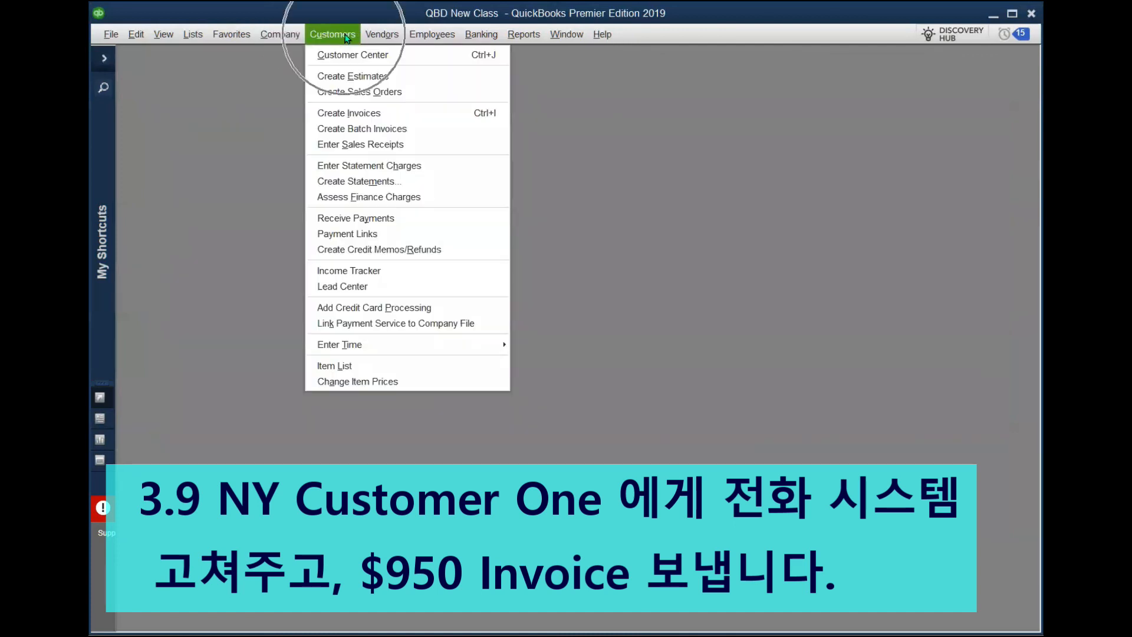
click(373, 114)
click(303, 168)
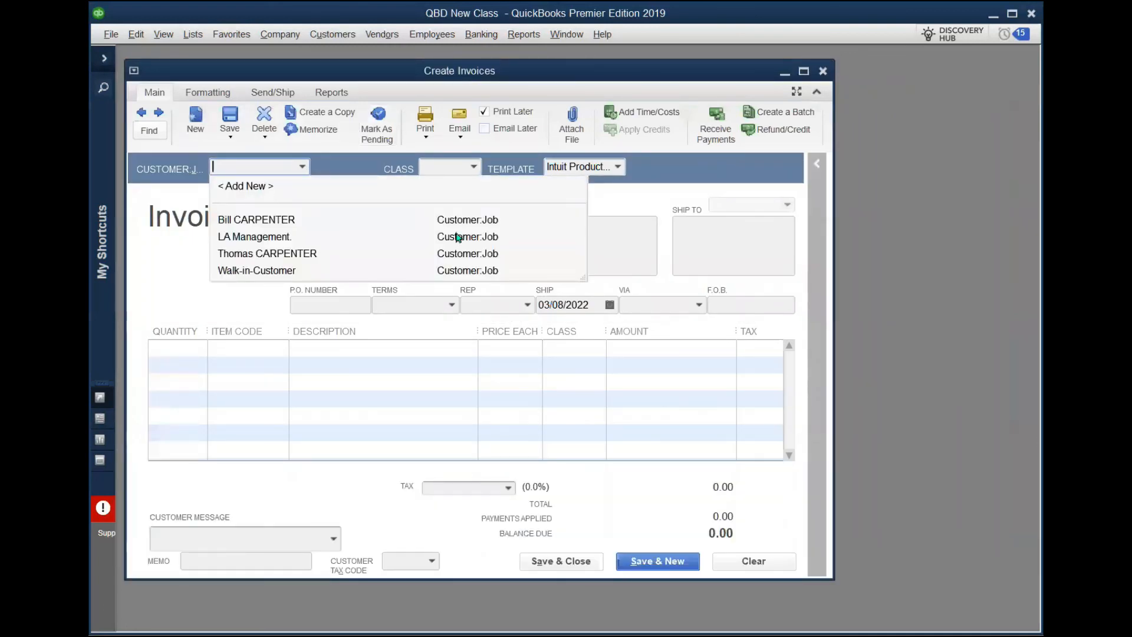
key(ctrl+n)
text(NY Customer One)
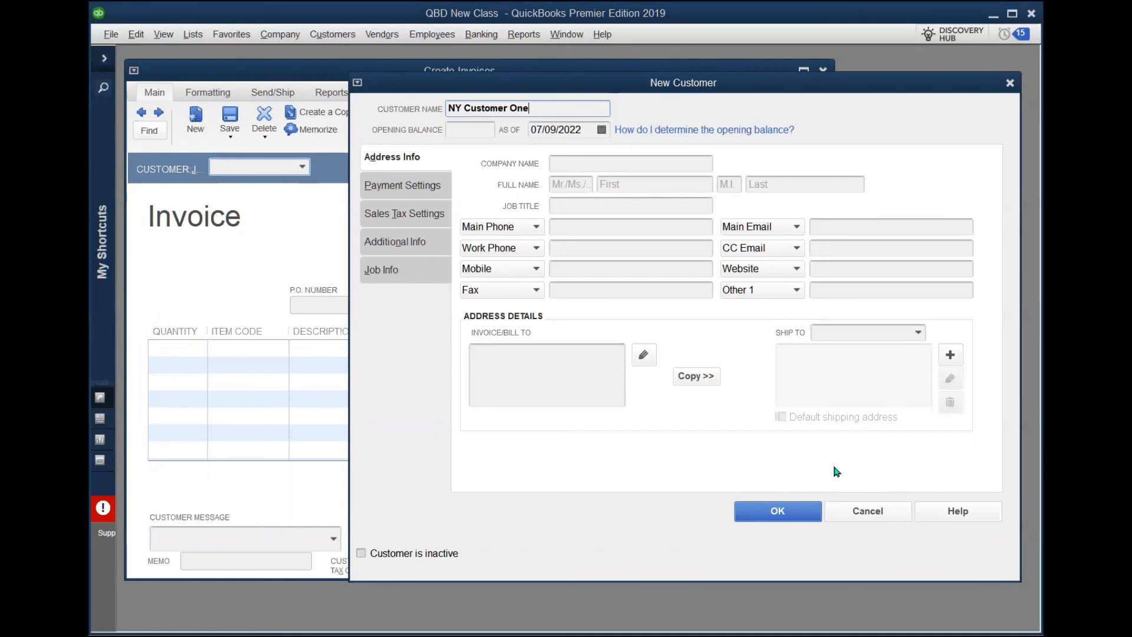
click(788, 509)
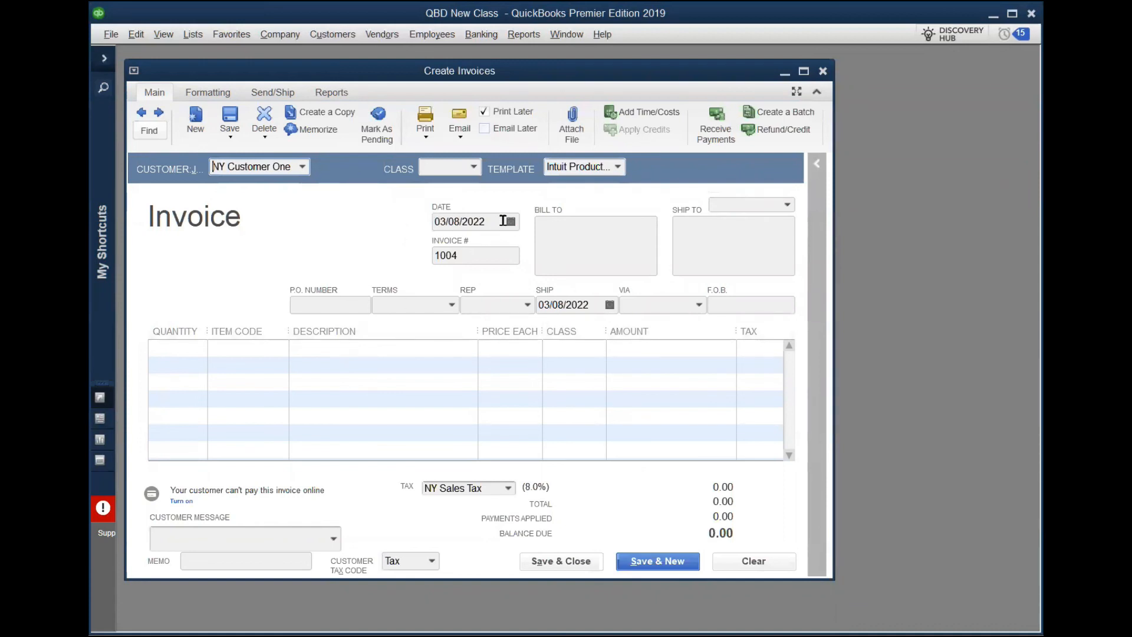
click(510, 222)
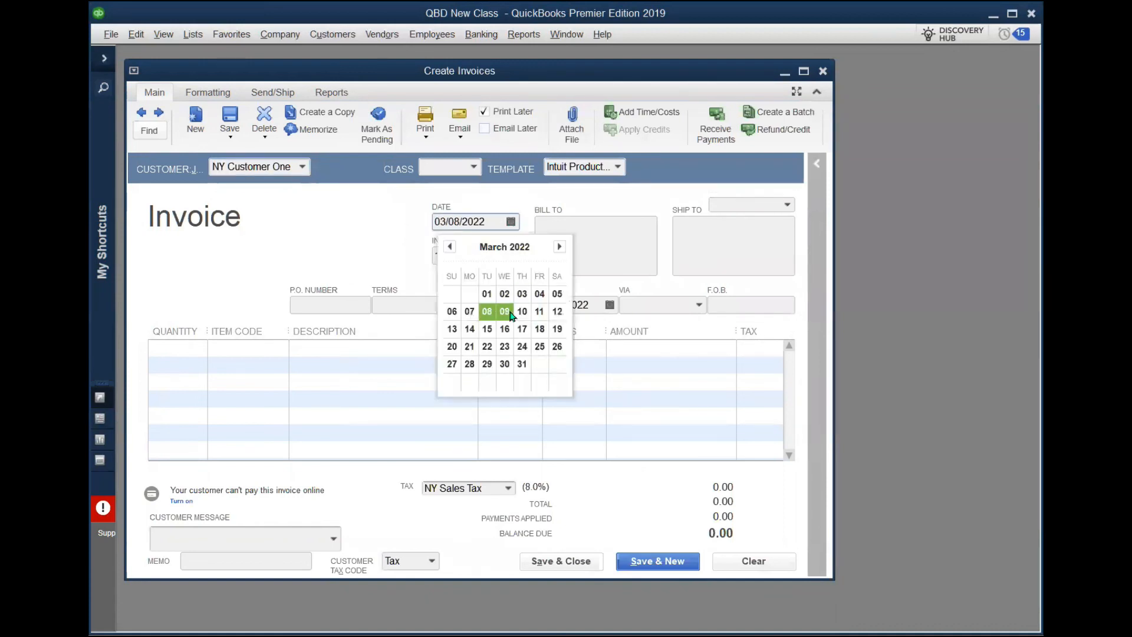
click(487, 312)
Add the Repair TYPE 1 item with quantity 19, and save and close the invoice
click(232, 349)
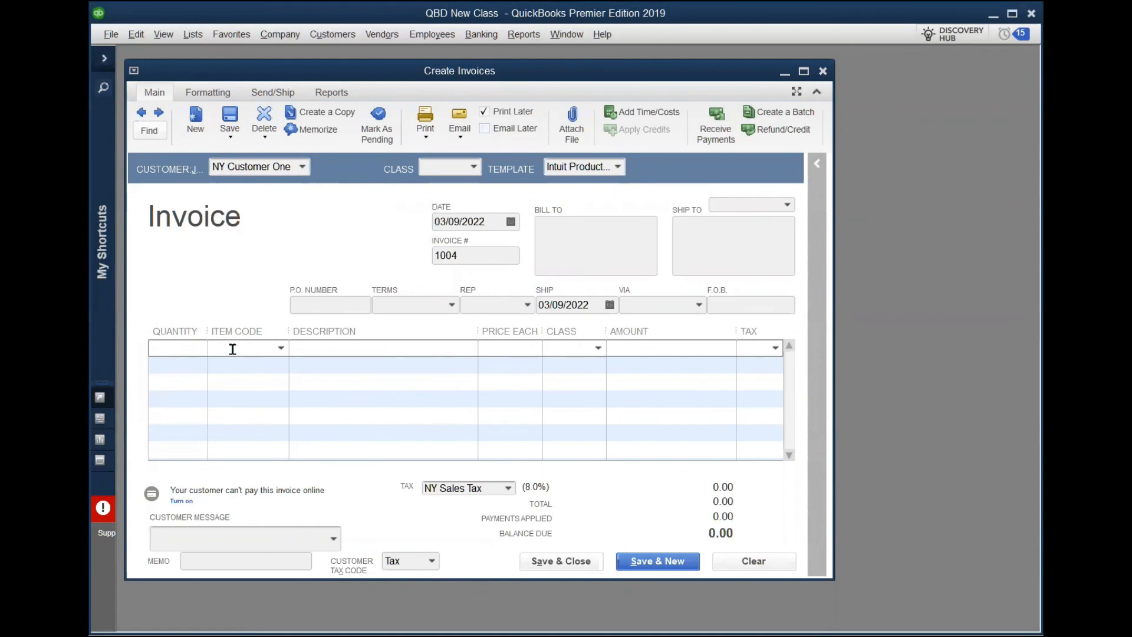
text(Repair TYPE 1)
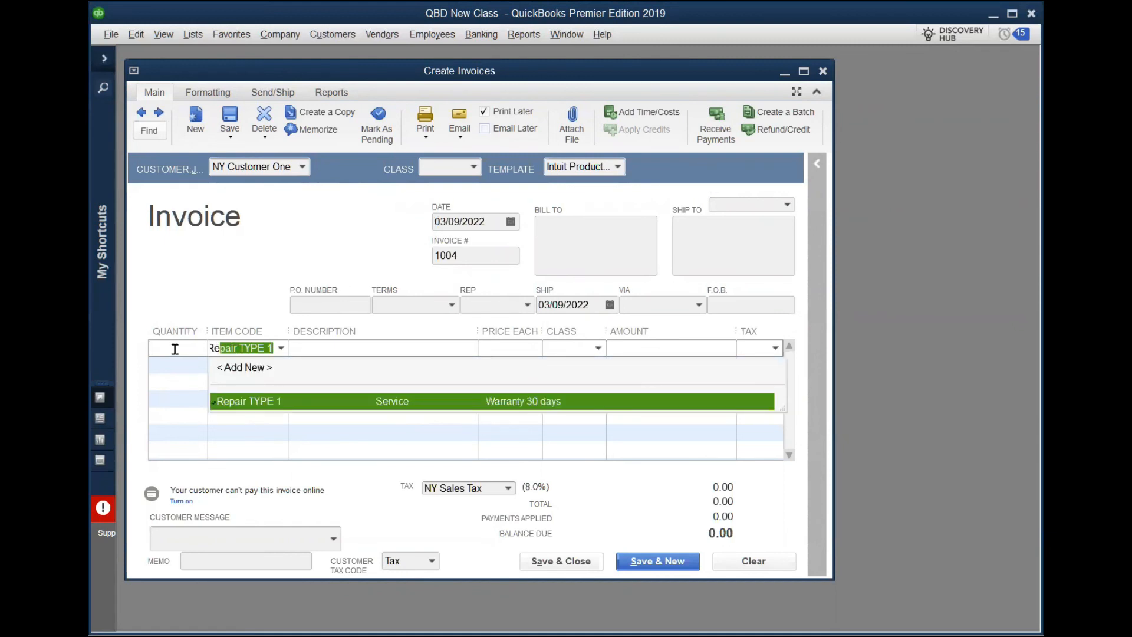
click(175, 349)
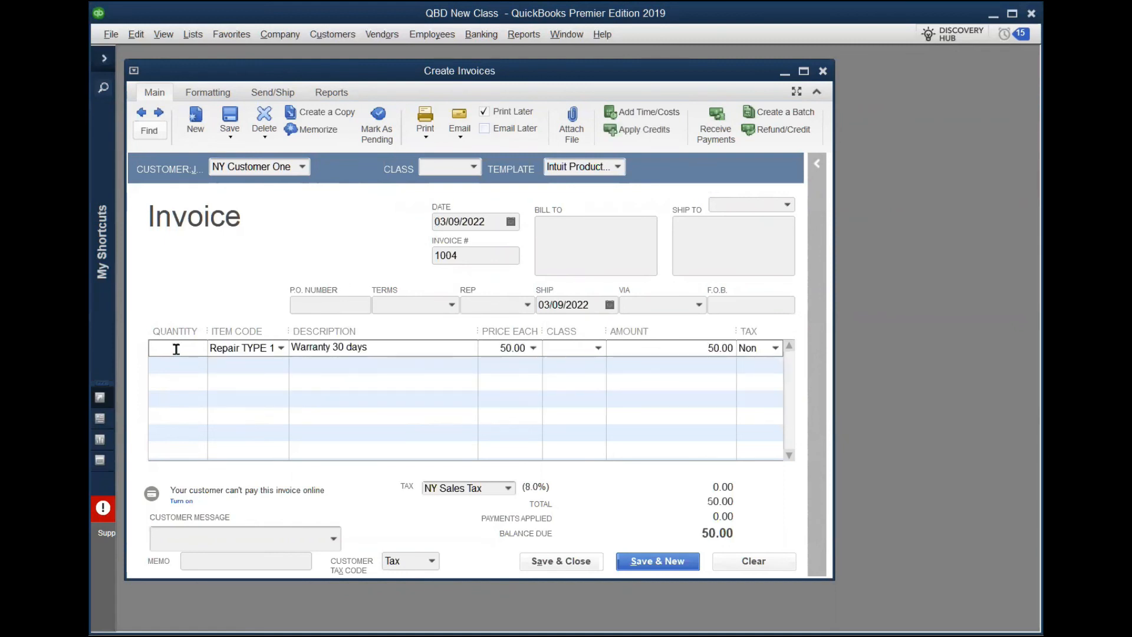
text(19)
click(433, 350)
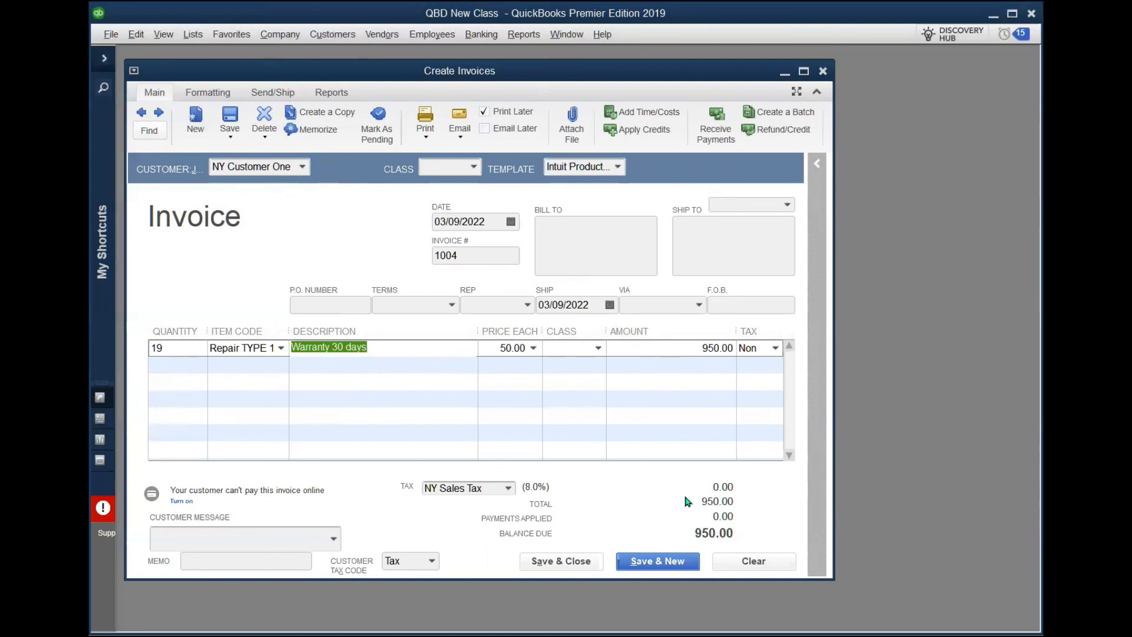
click(566, 561)
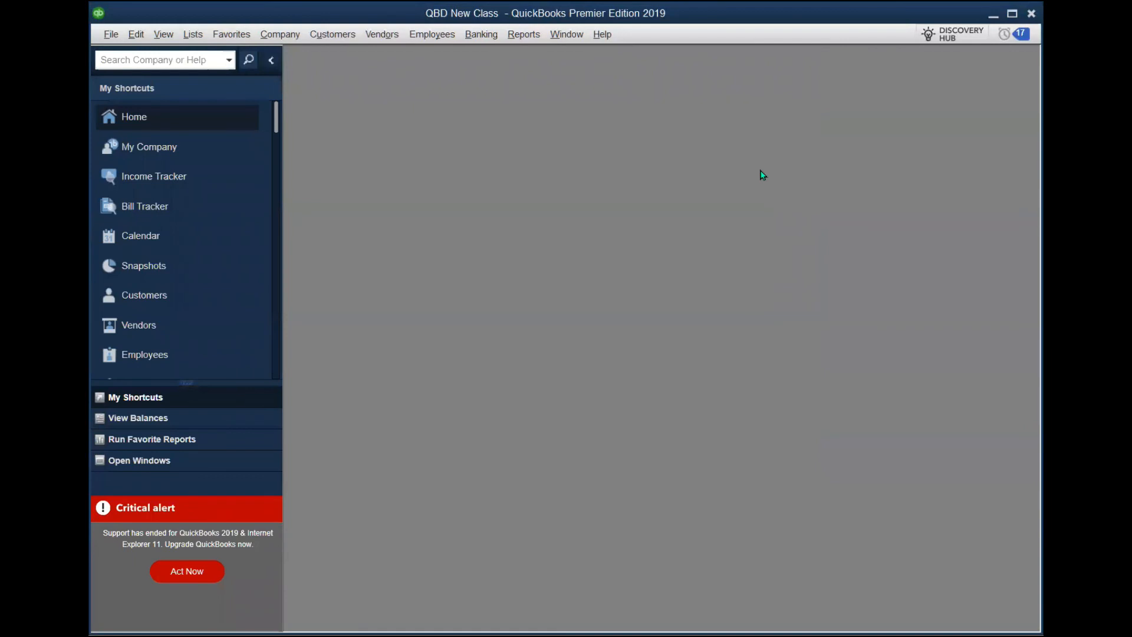